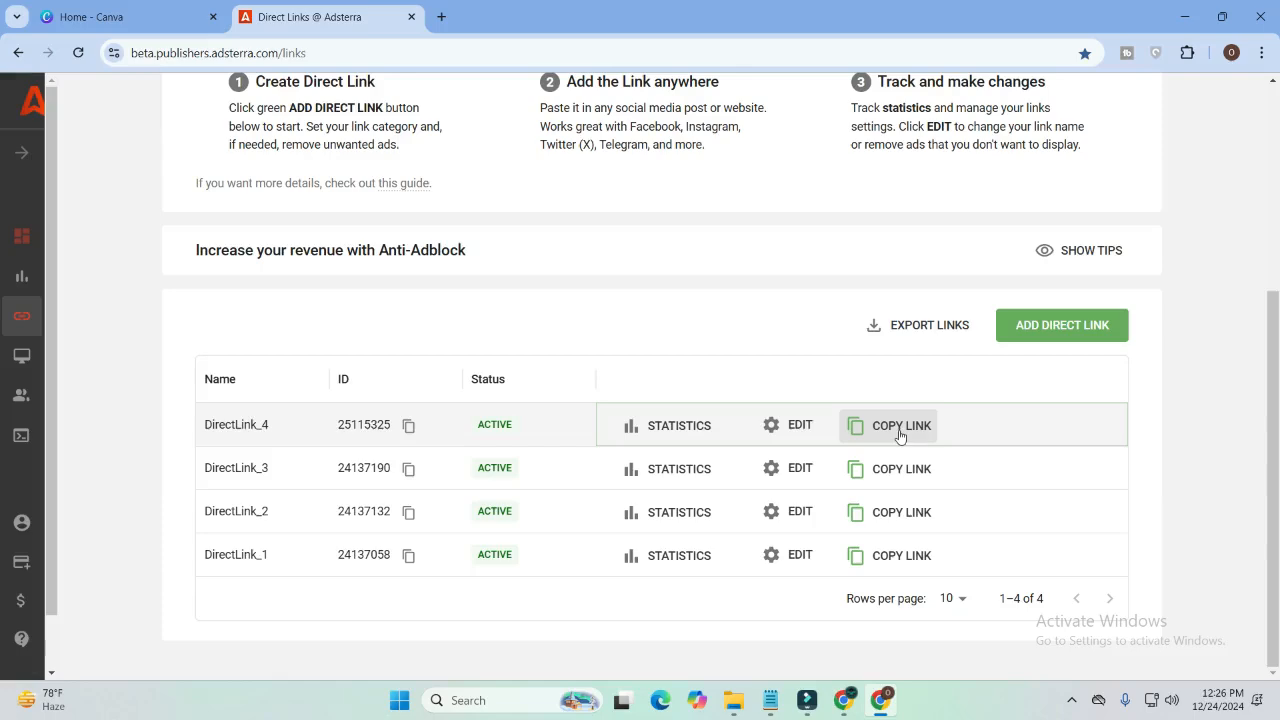
Switch from the Adsterra direct links page to Canva and create a new website design.
scroll(900, 436, "up", 2)
scroll(898, 436, "up", 2)
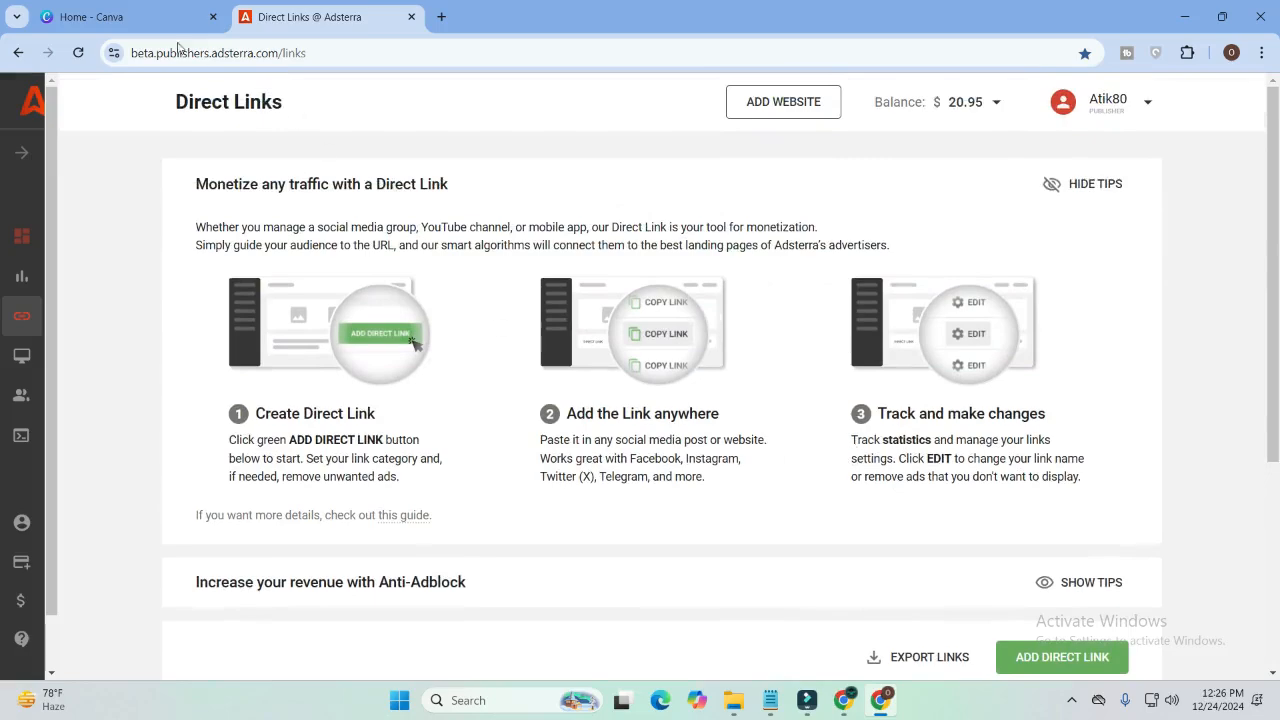
left_click(120, 16)
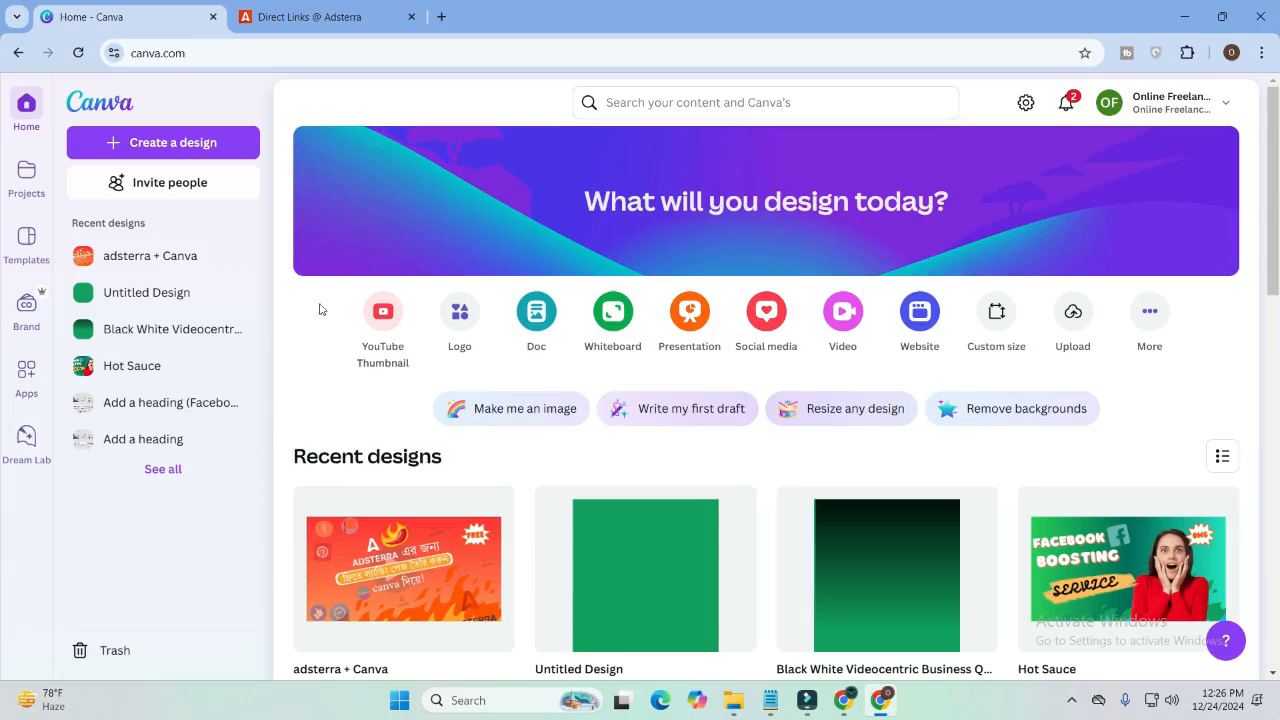
scroll(400, 357, "down", 2)
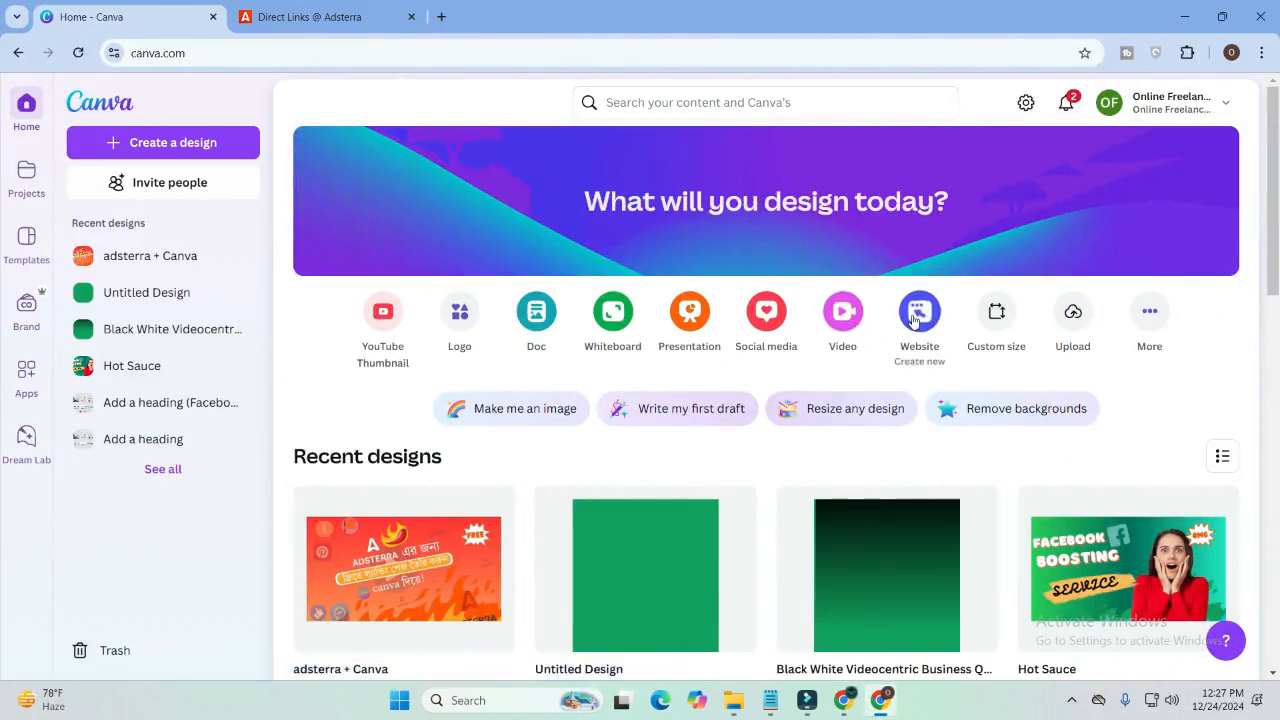
left_click(925, 316)
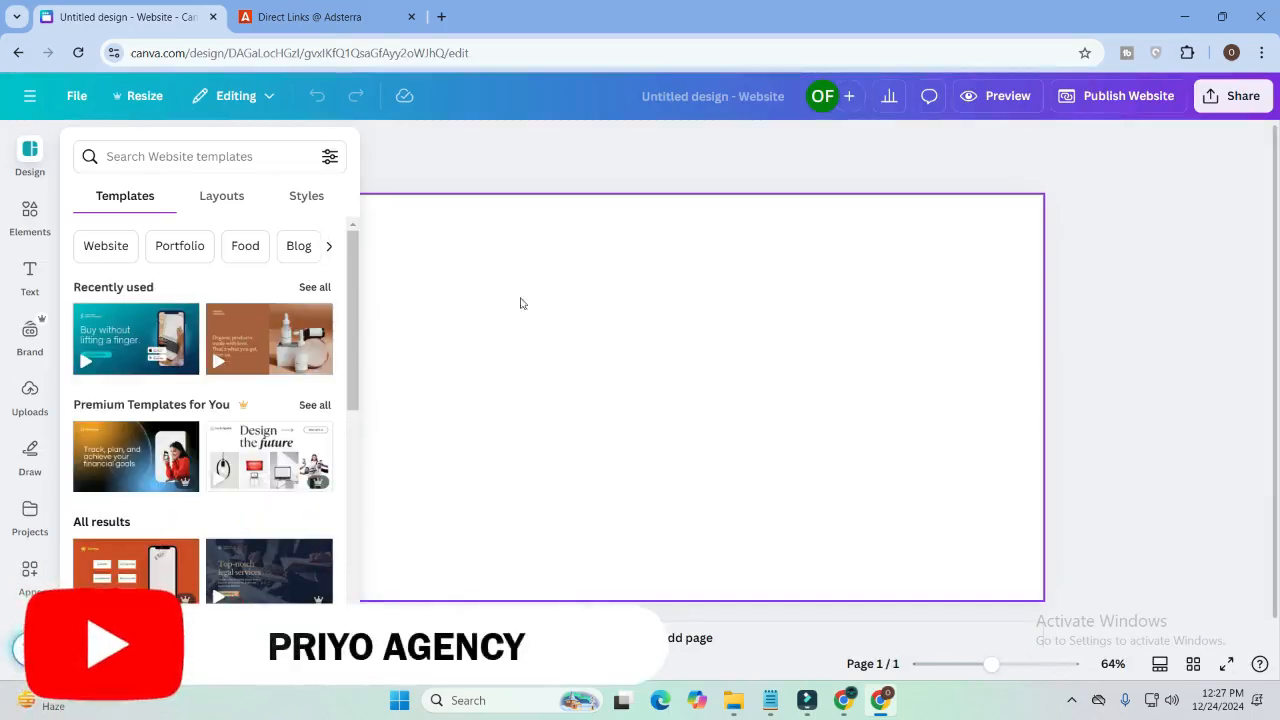
Filter the website templates by the Landing page category.
left_click(330, 247)
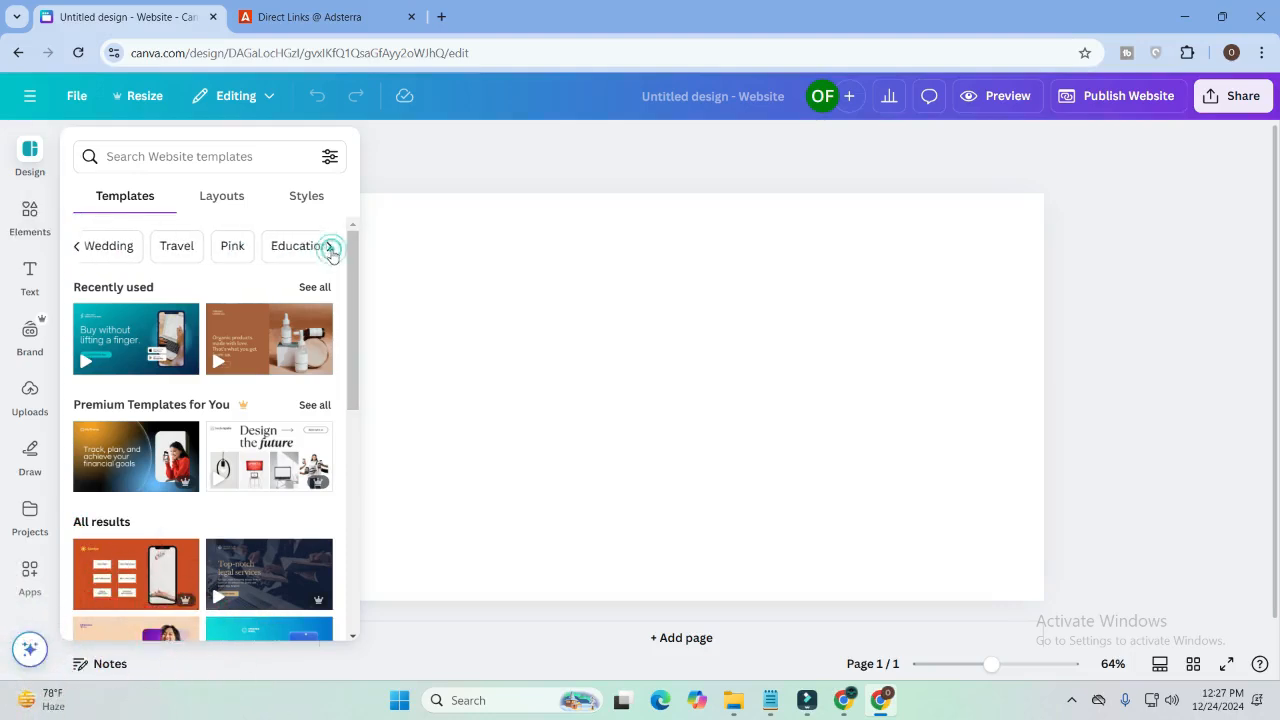
left_click(330, 247)
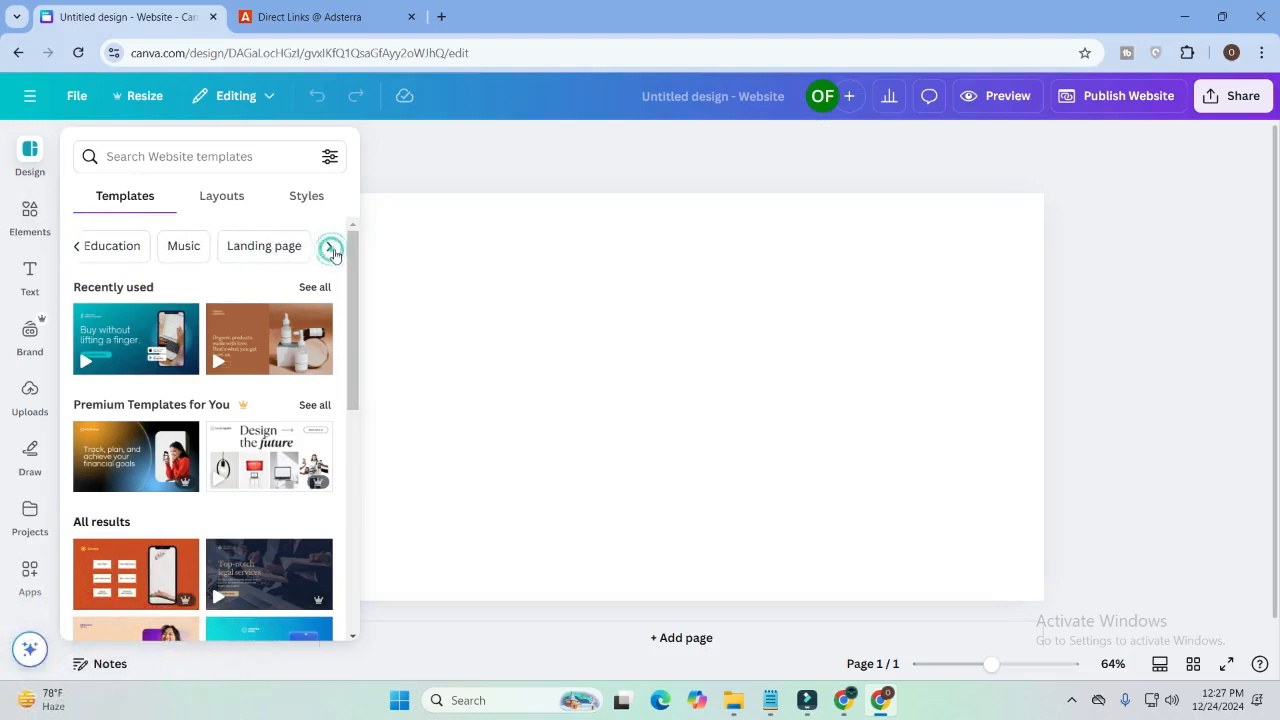
left_click(261, 249)
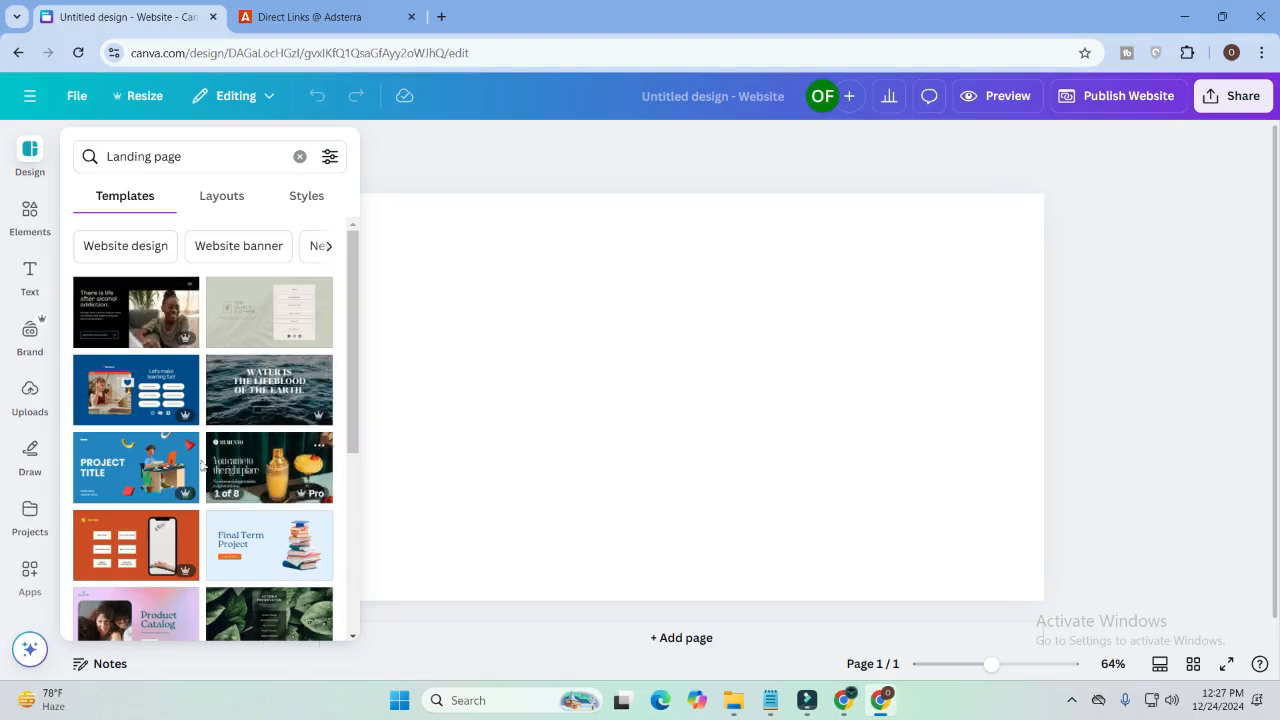
Find the light pink "Get ready to cool off." ice cream template among the landing page results and apply it to the blank page.
scroll(232, 445, "down", 5)
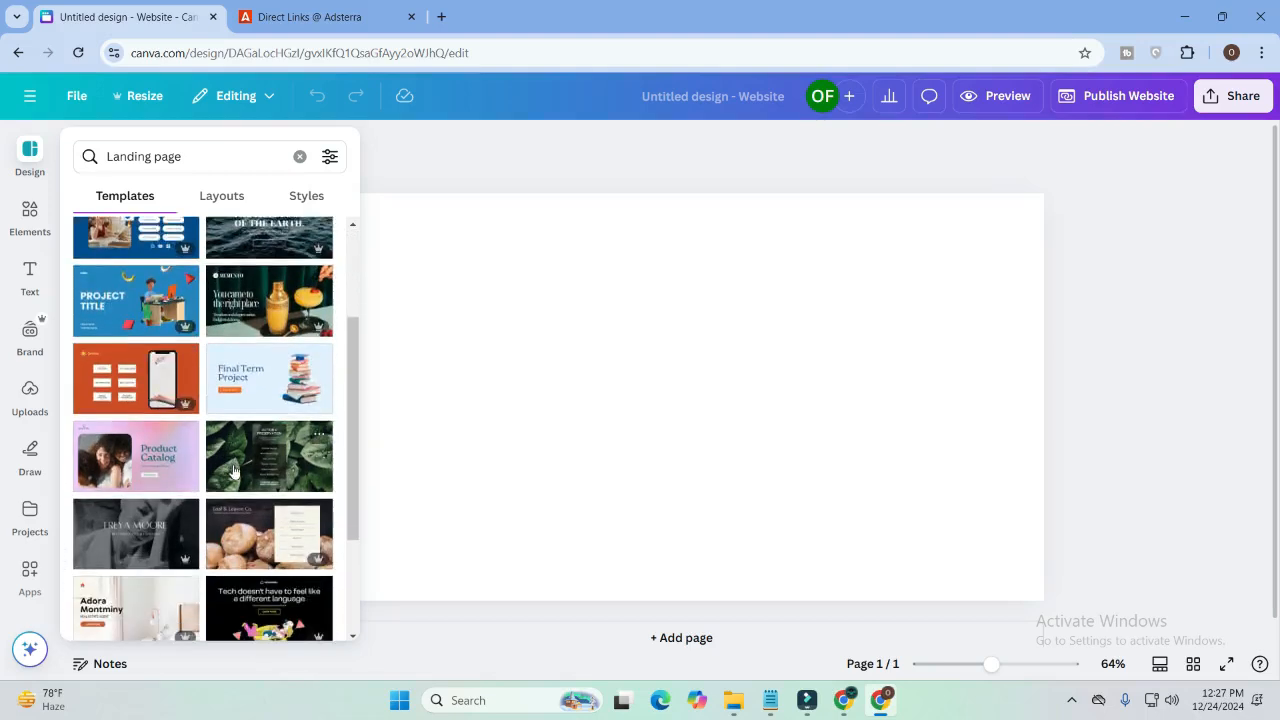
scroll(237, 474, "down", 1)
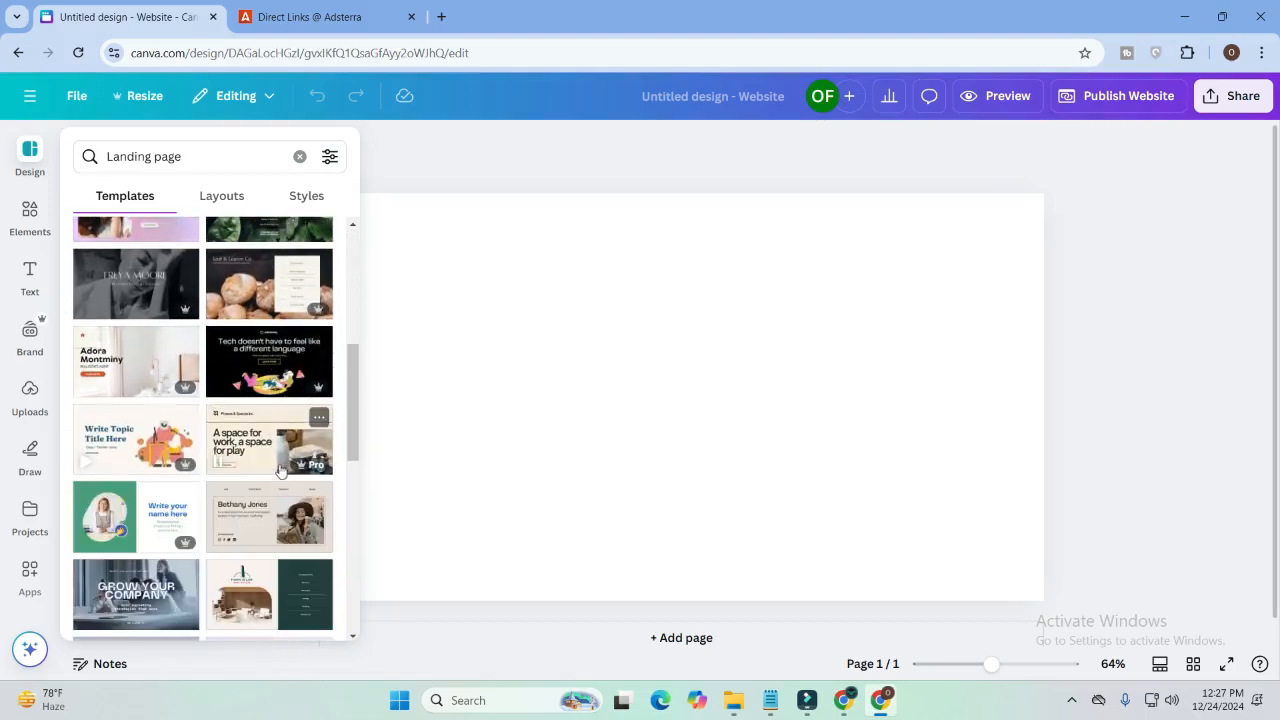
scroll(220, 510, "down", 3)
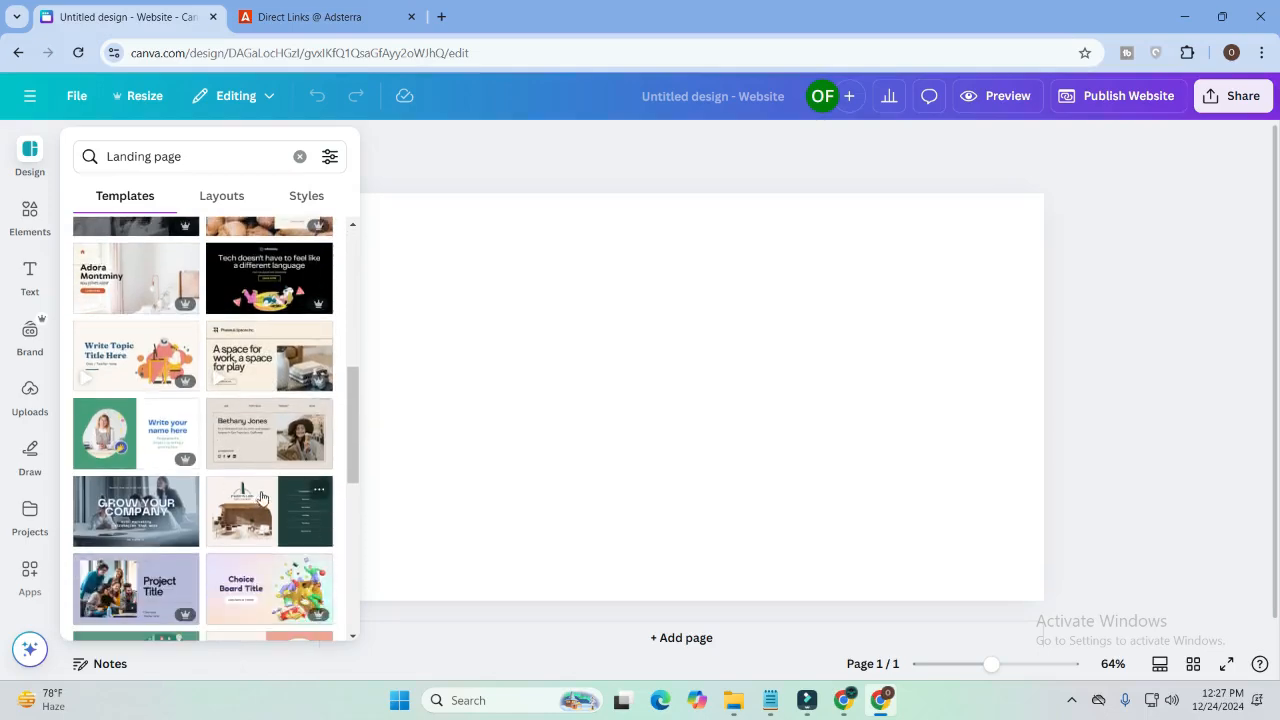
scroll(265, 484, "down", 2)
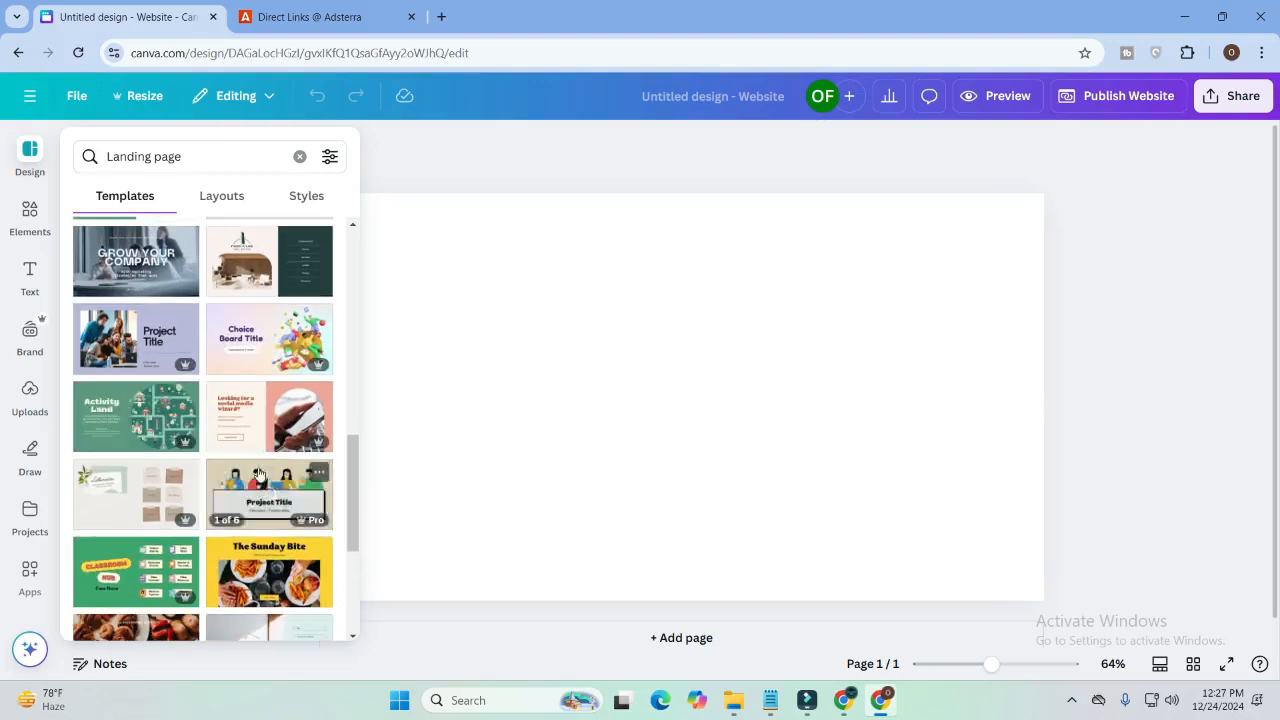
scroll(258, 470, "down", 4)
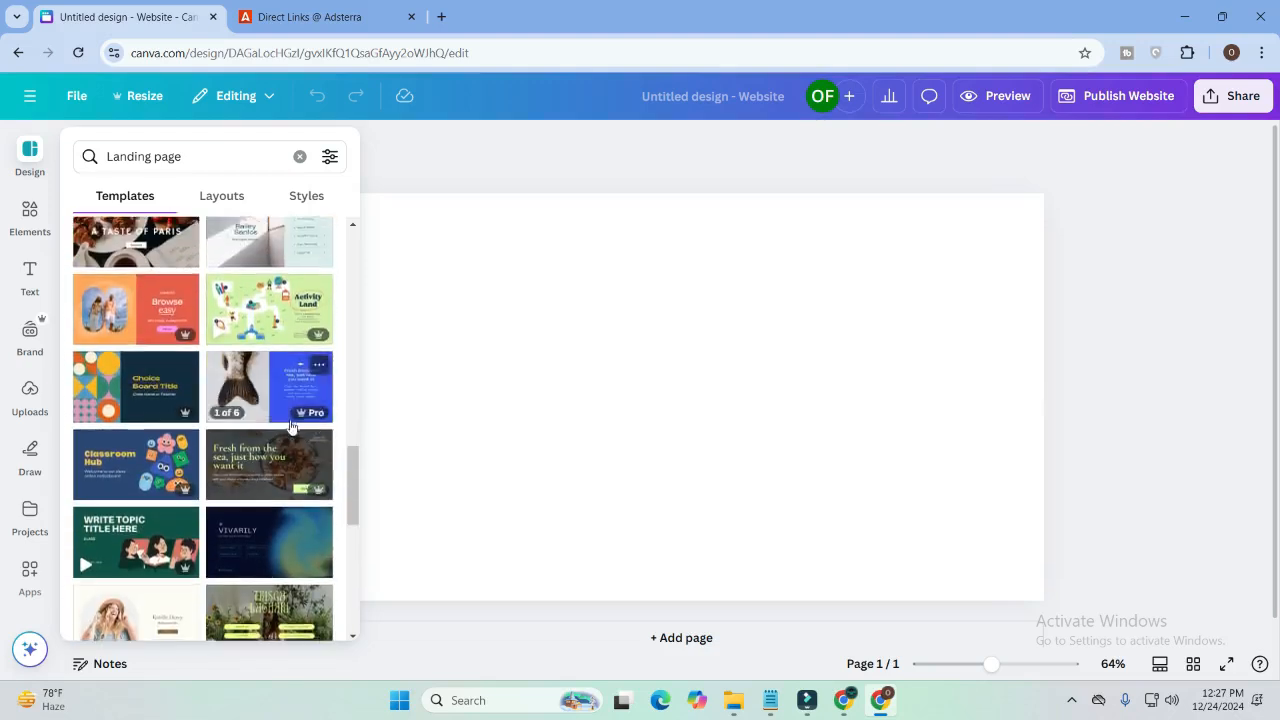
scroll(240, 445, "down", 1)
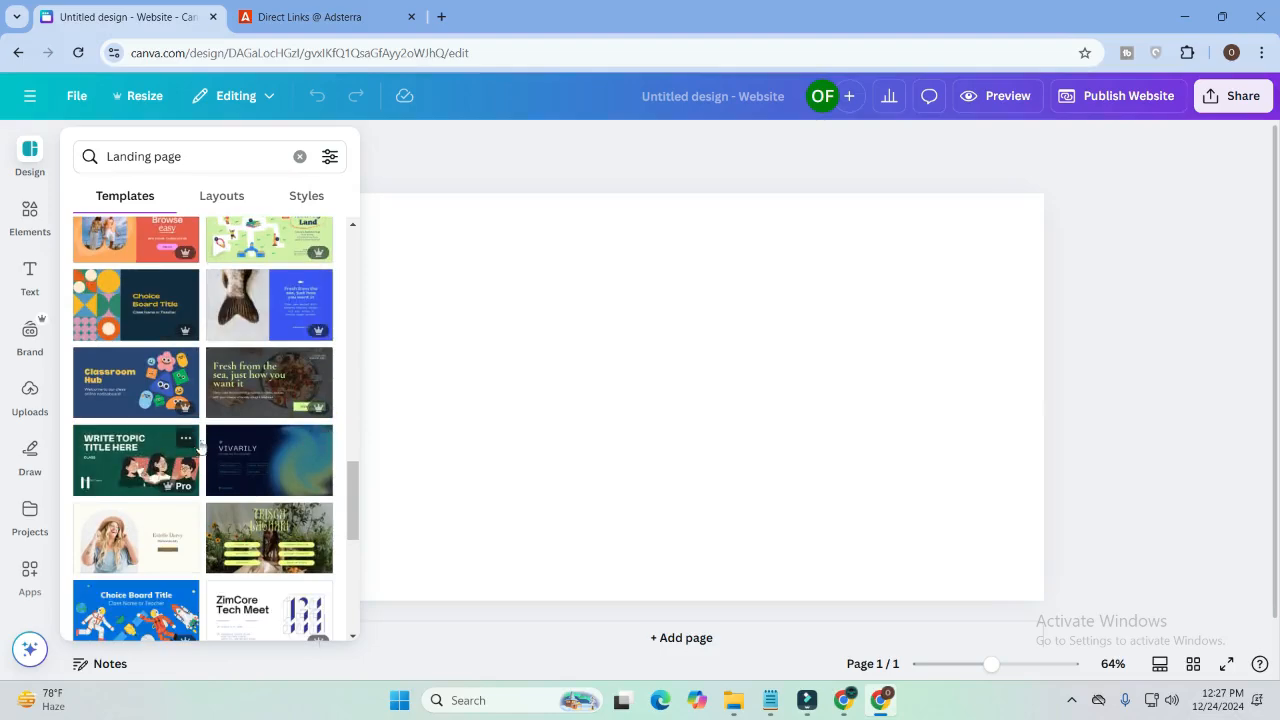
scroll(240, 420, "down", 3)
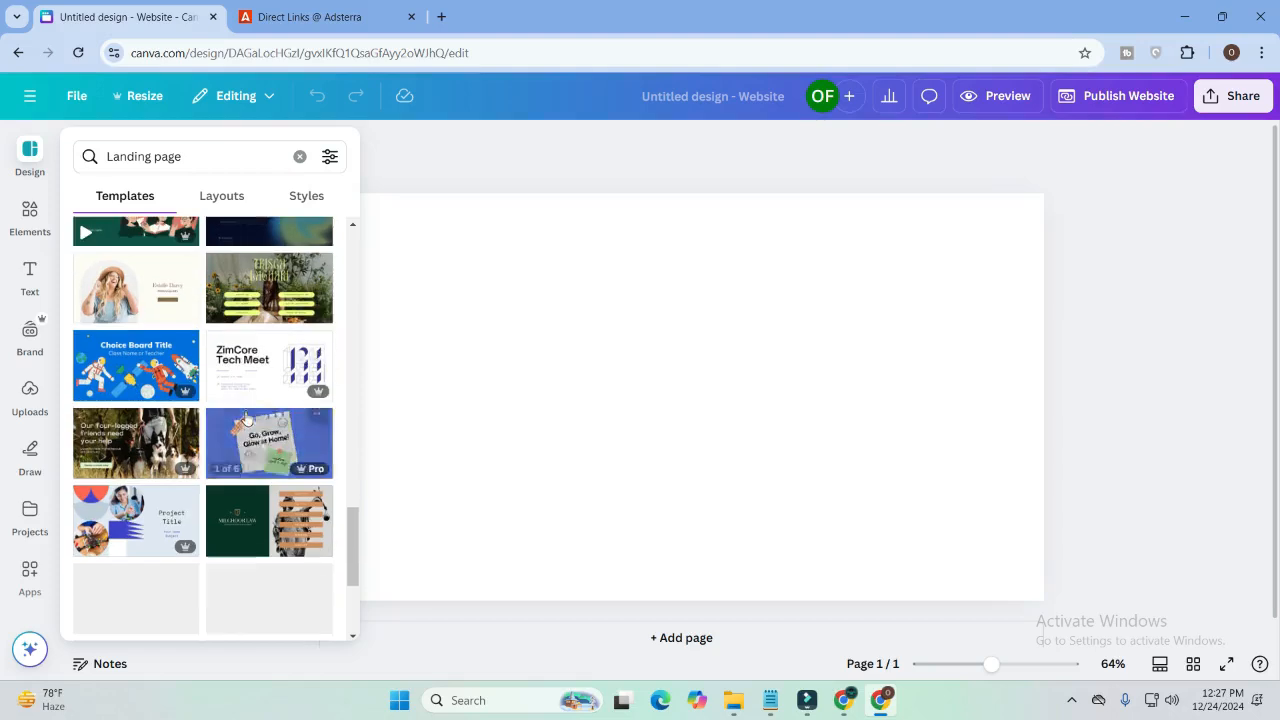
scroll(255, 490, "down", 1)
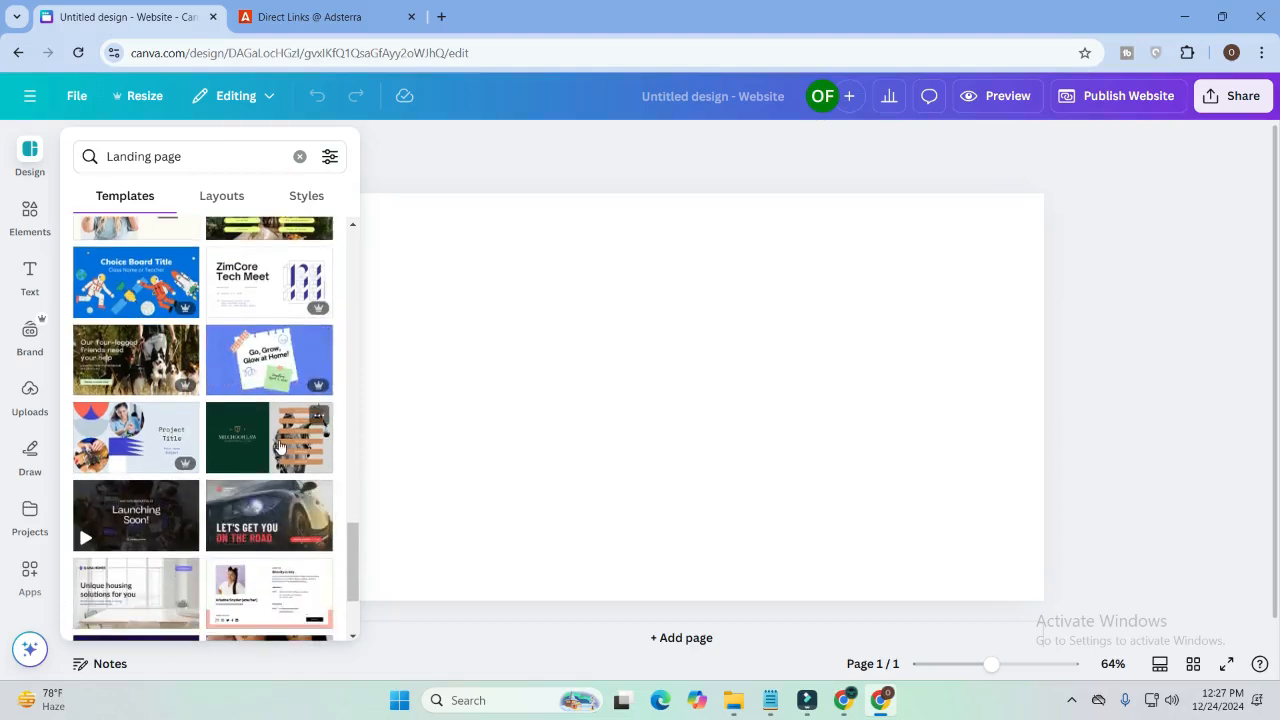
scroll(278, 440, "down", 3)
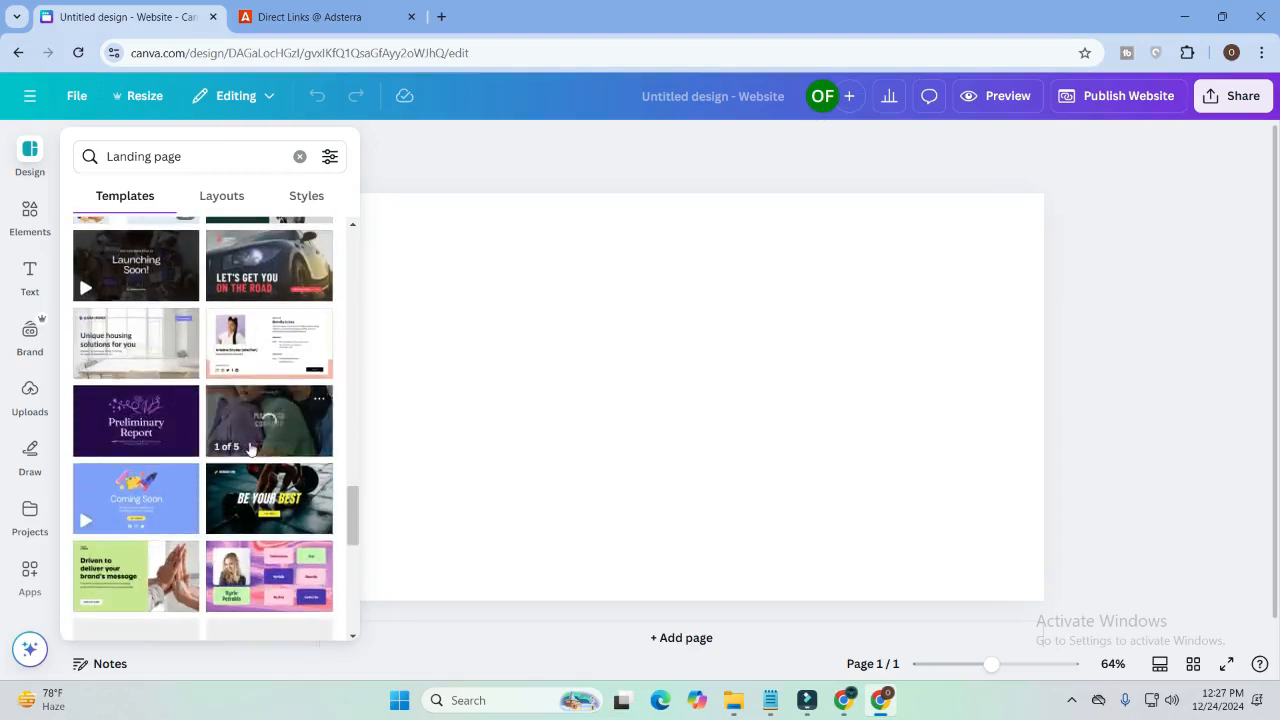
scroll(270, 430, "down", 3)
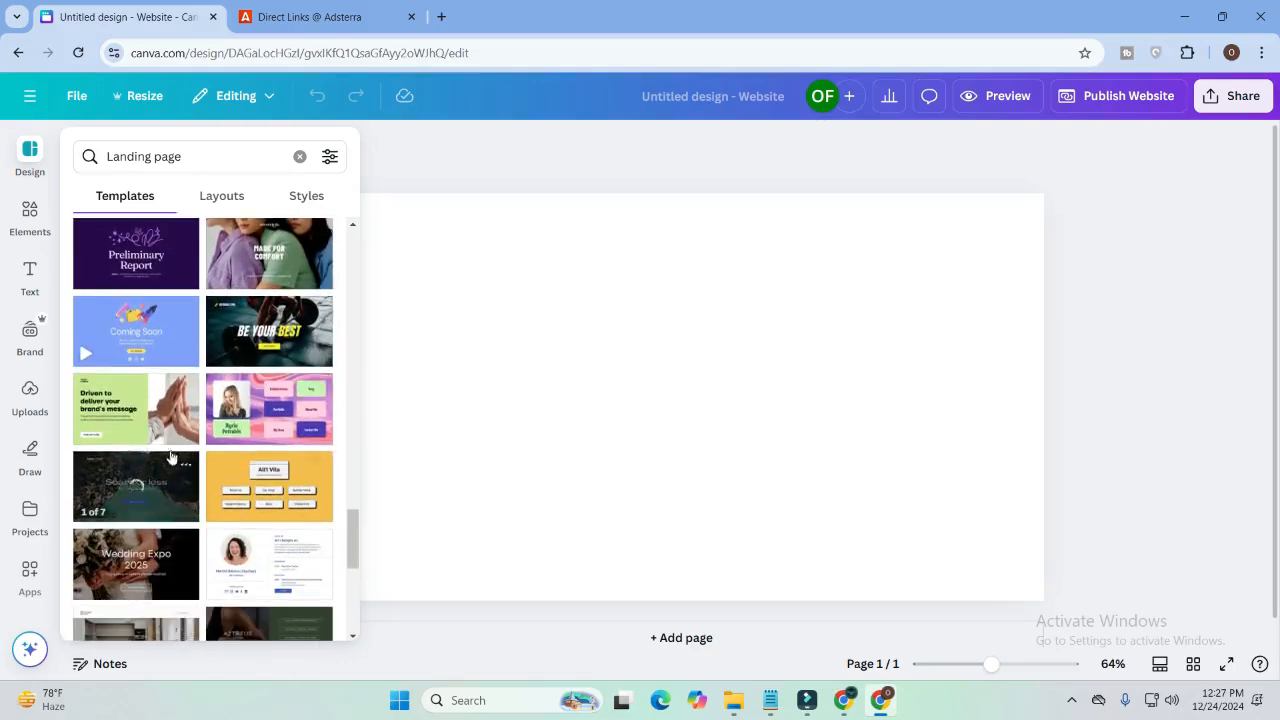
scroll(250, 450, "down", 4)
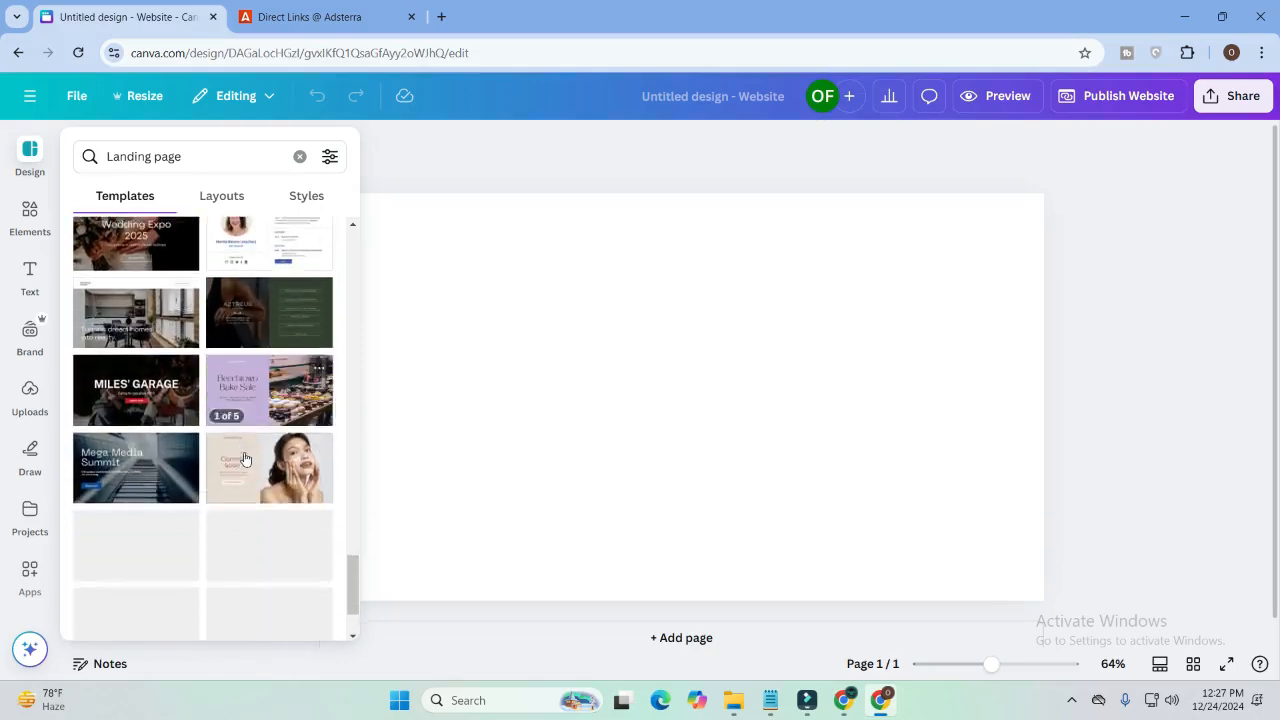
scroll(265, 458, "down", 1)
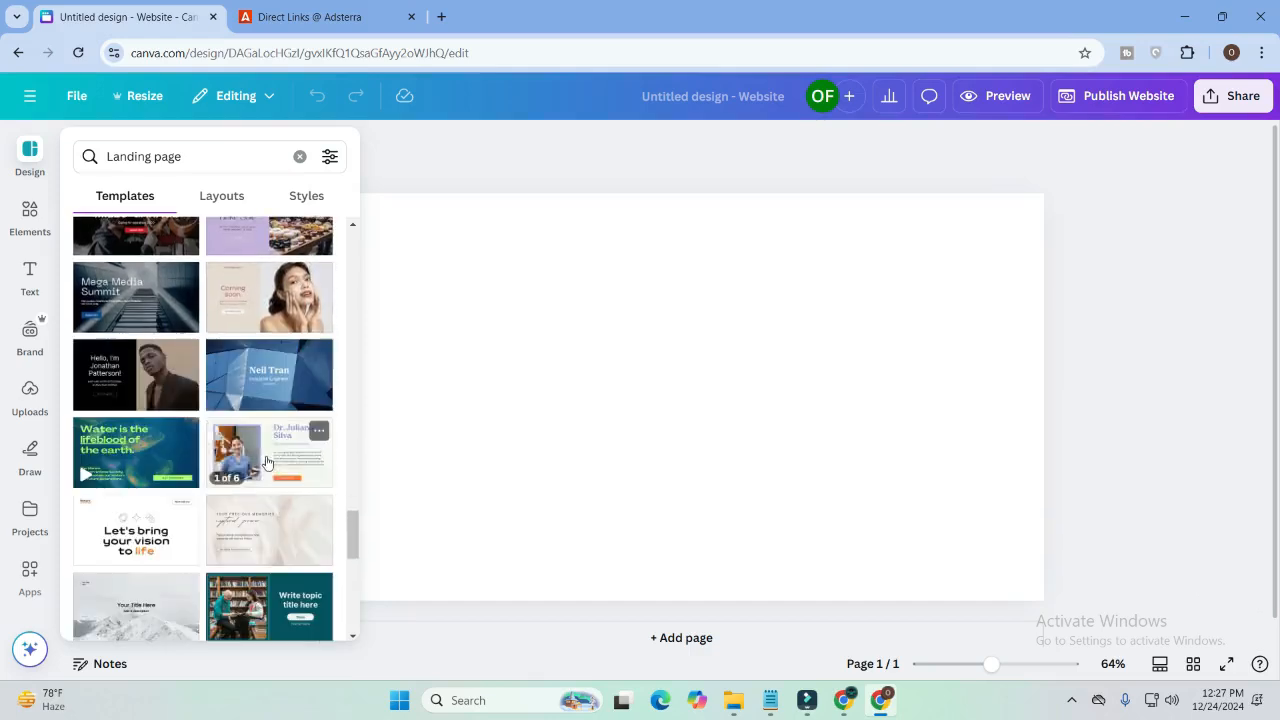
scroll(230, 440, "down", 2)
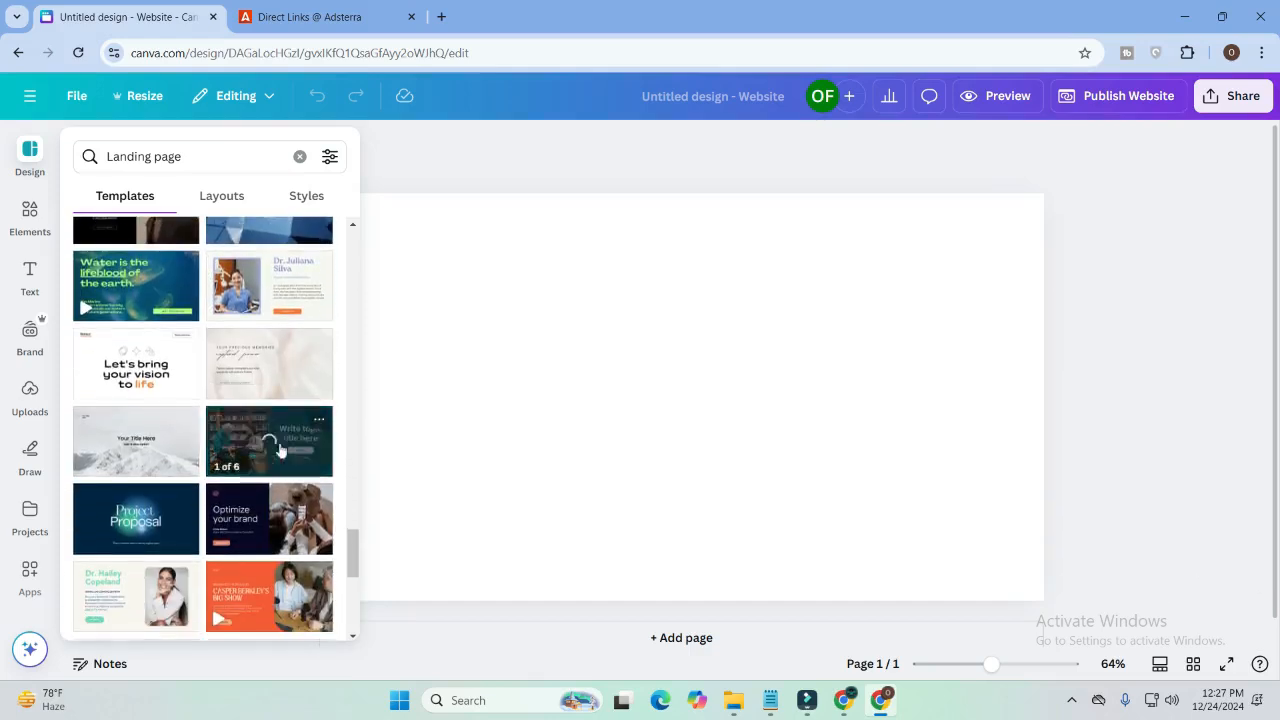
scroll(255, 445, "down", 2)
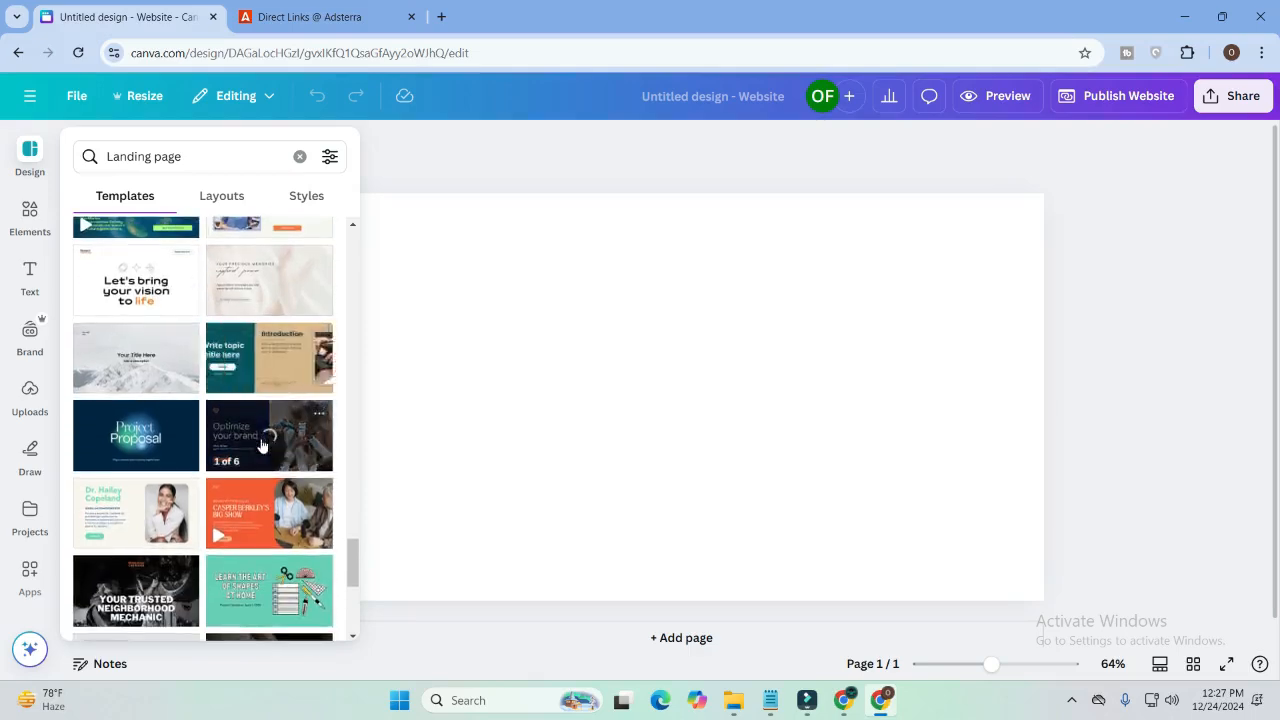
scroll(305, 441, "down", 2)
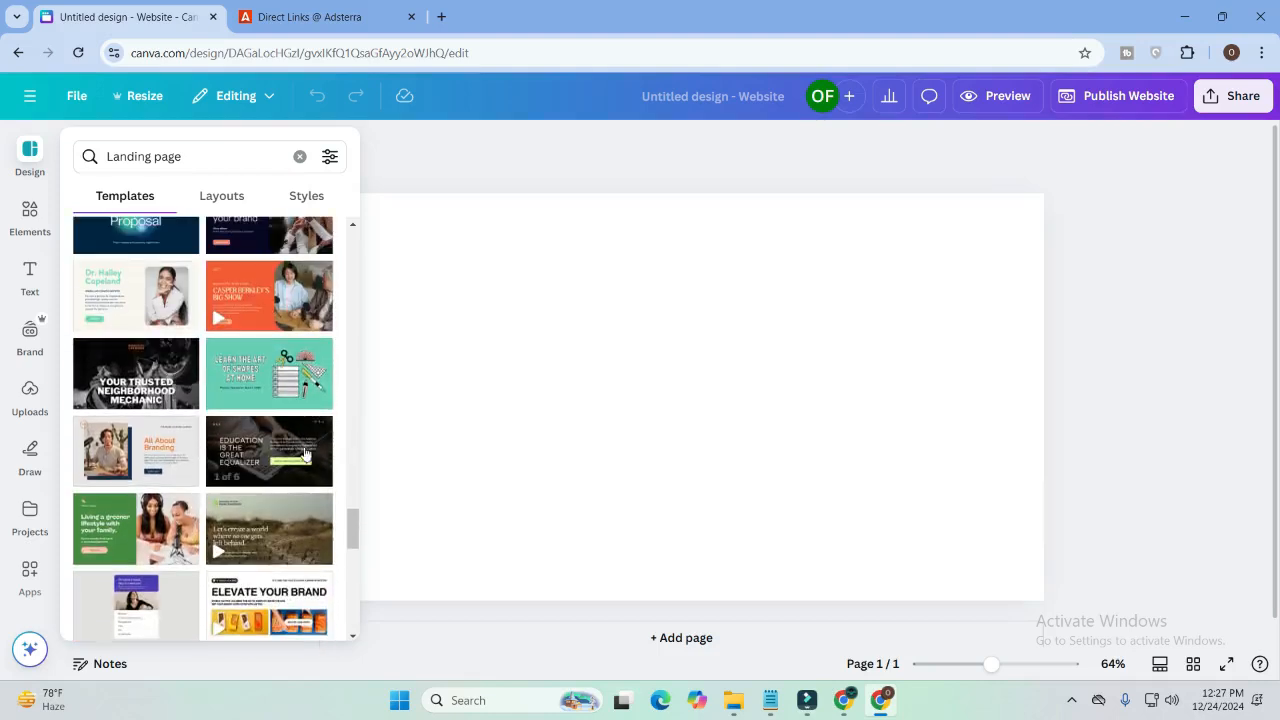
scroll(262, 449, "down", 2)
scroll(263, 447, "down", 2)
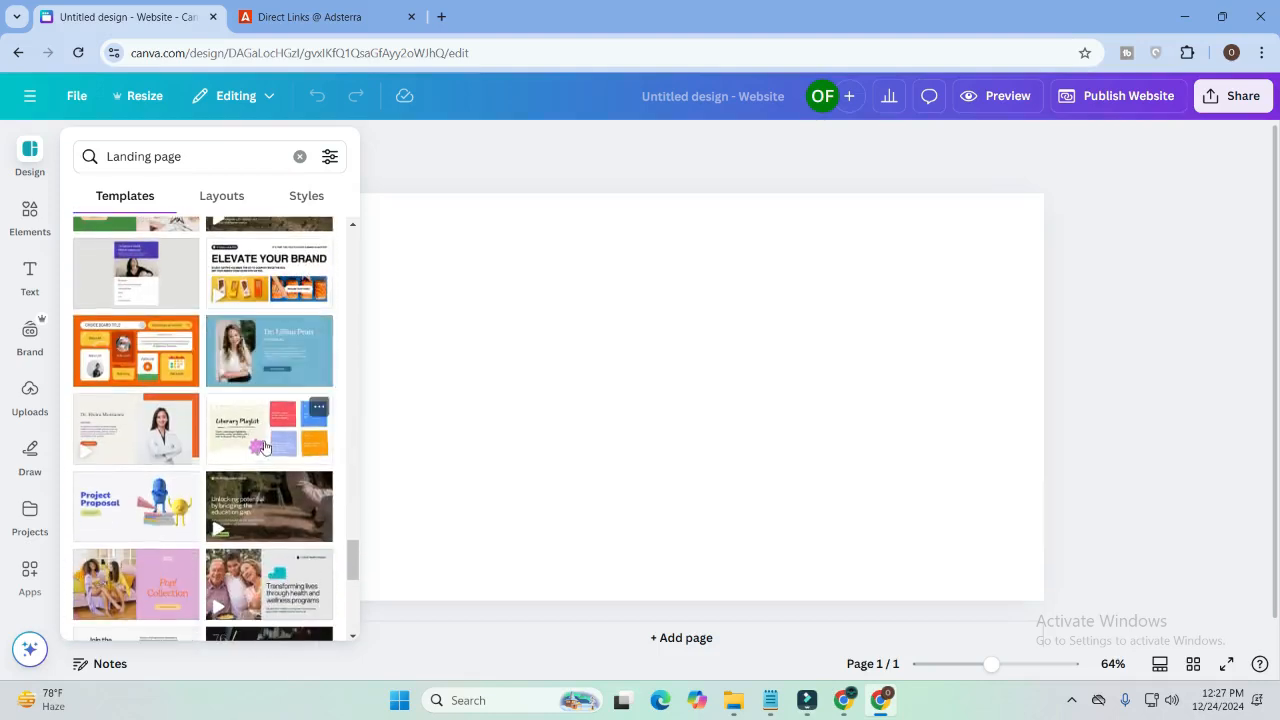
scroll(245, 430, "up", 2)
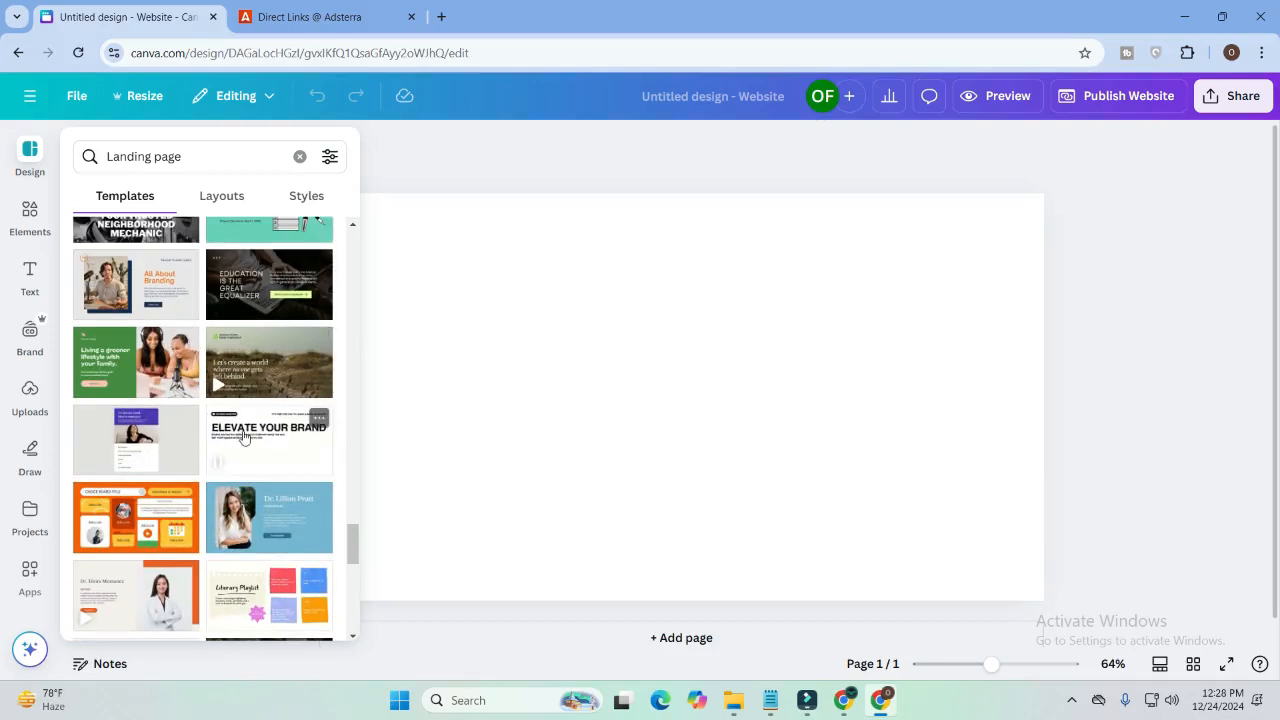
scroll(263, 436, "down", 2)
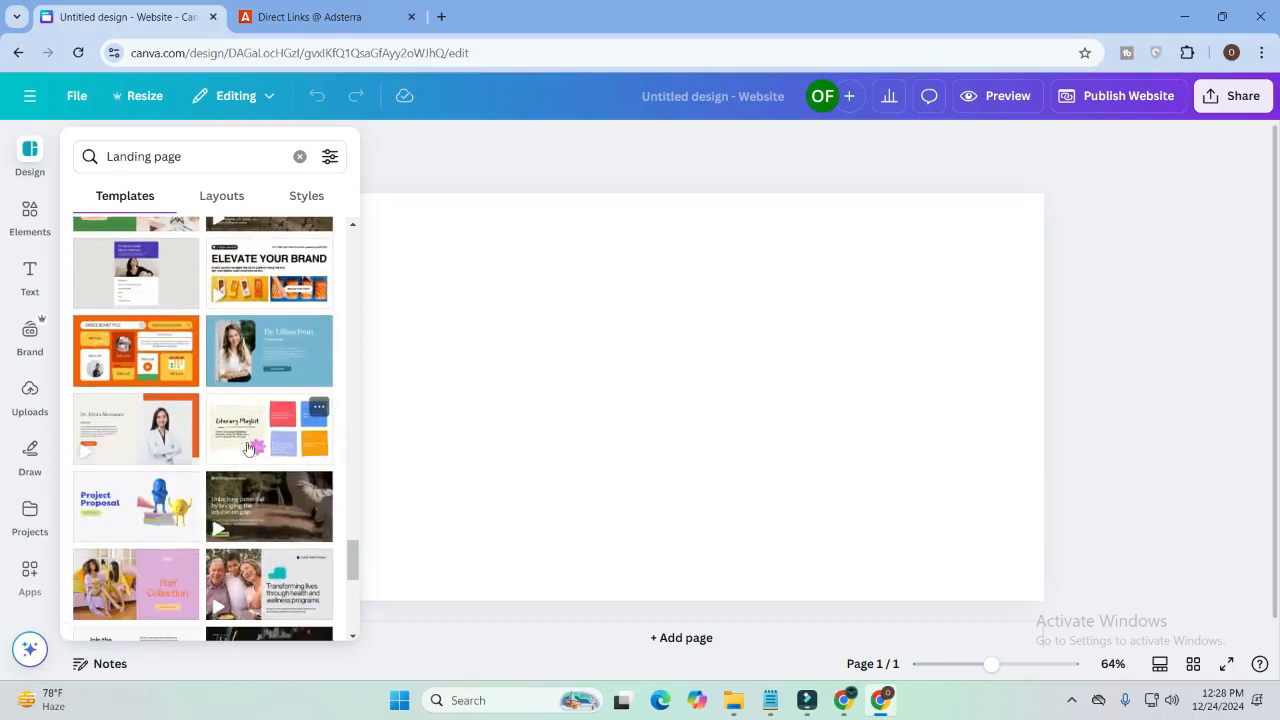
scroll(255, 418, "down", 2)
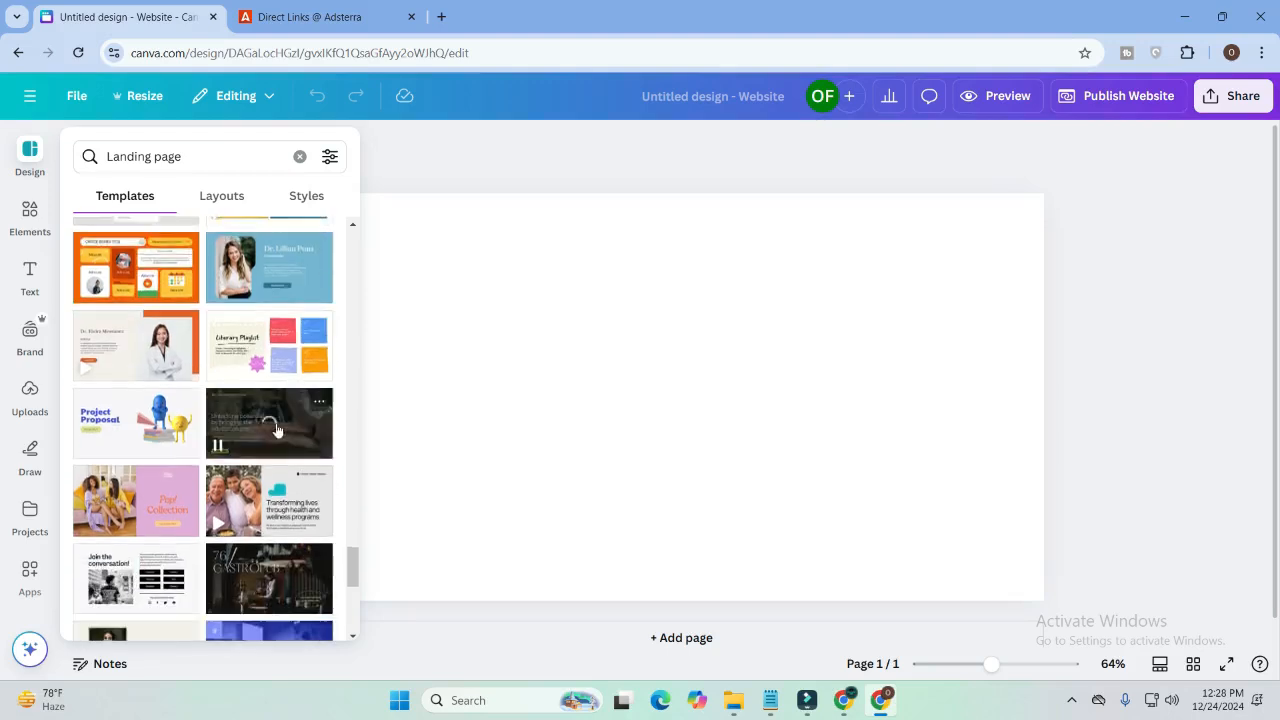
scroll(255, 418, "down", 1)
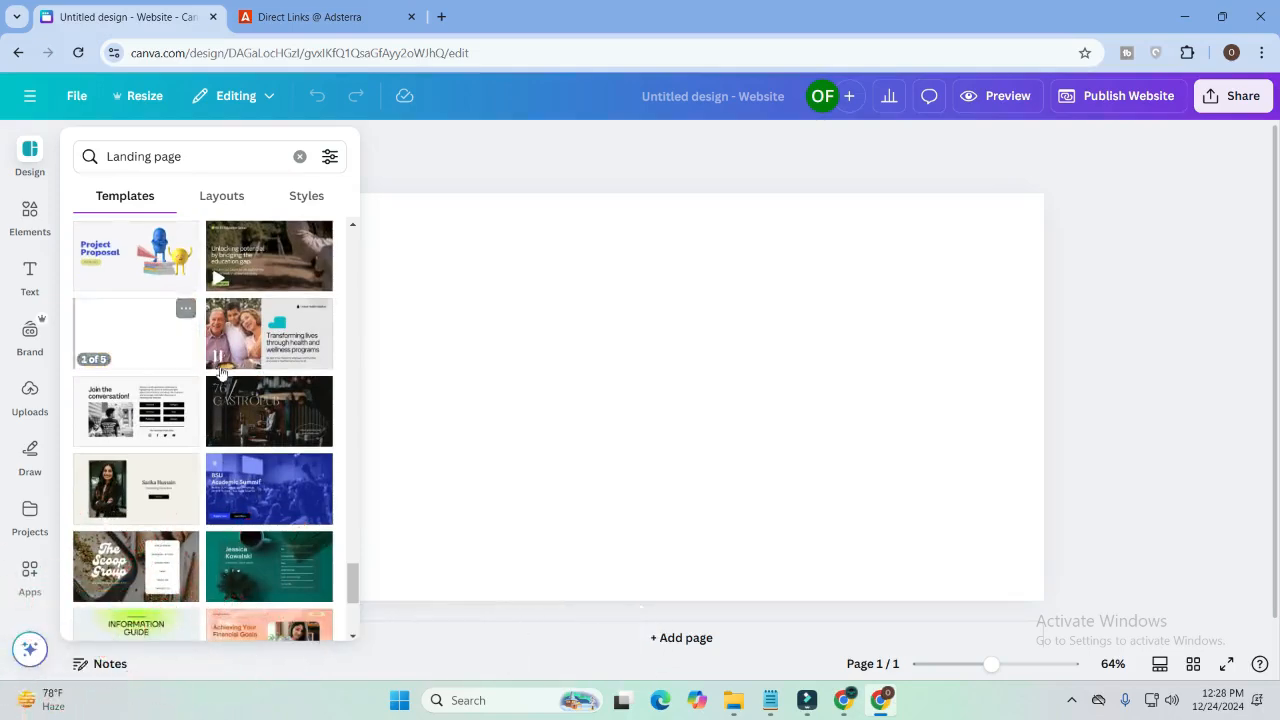
scroll(263, 337, "down", 2)
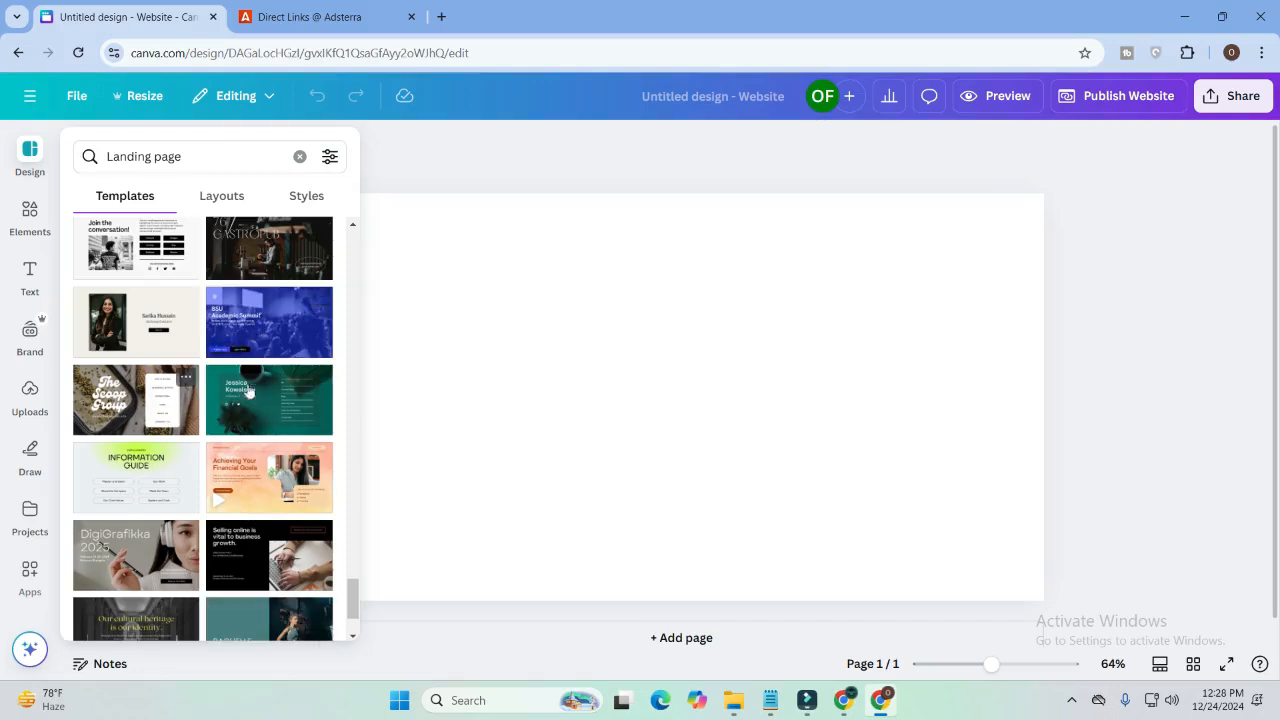
scroll(205, 440, "down", 2)
scroll(230, 455, "down", 2)
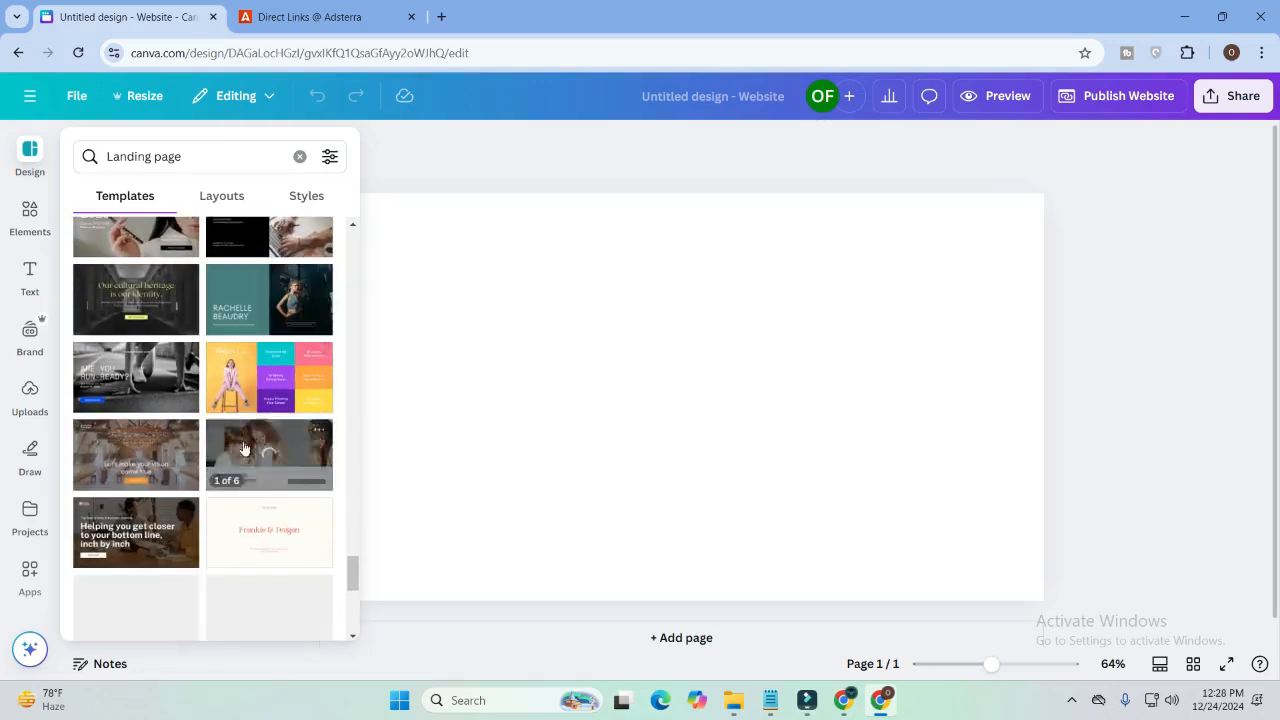
scroll(286, 449, "down", 2)
scroll(286, 434, "down", 2)
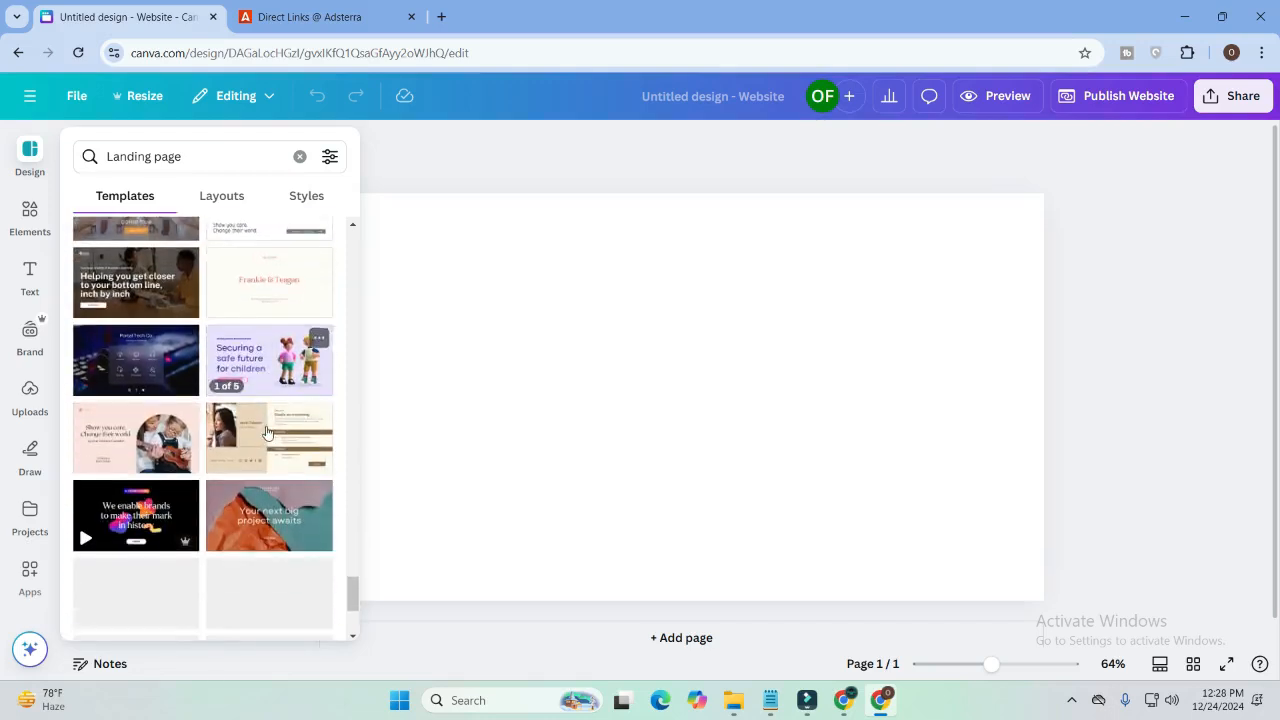
scroll(267, 424, "down", 1)
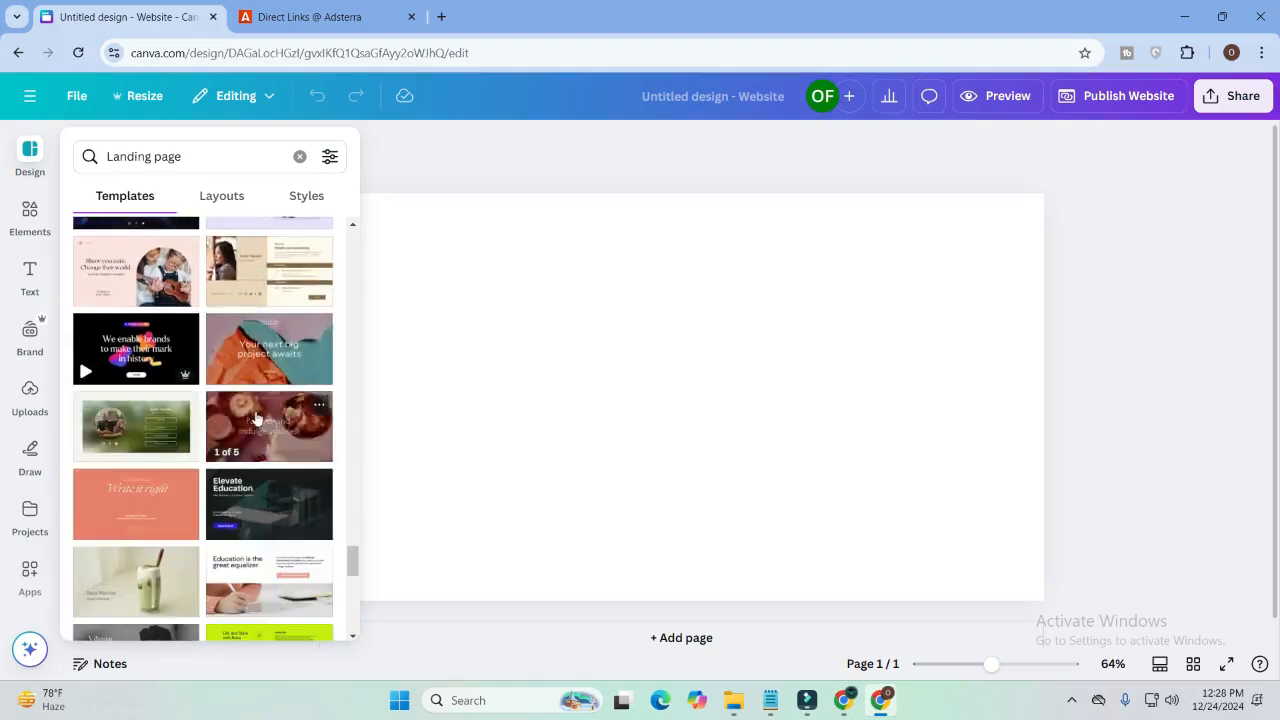
scroll(267, 424, "down", 2)
scroll(265, 424, "down", 2)
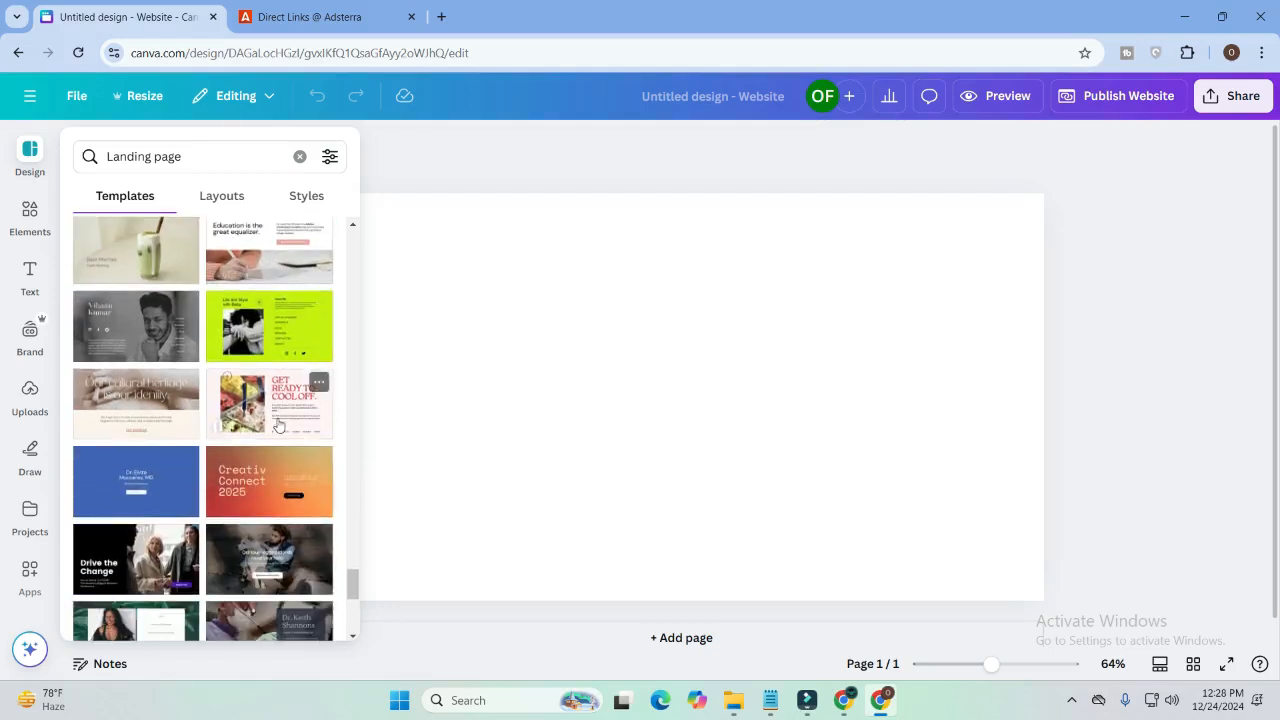
scroll(284, 435, "up", 1)
scroll(279, 429, "down", 1)
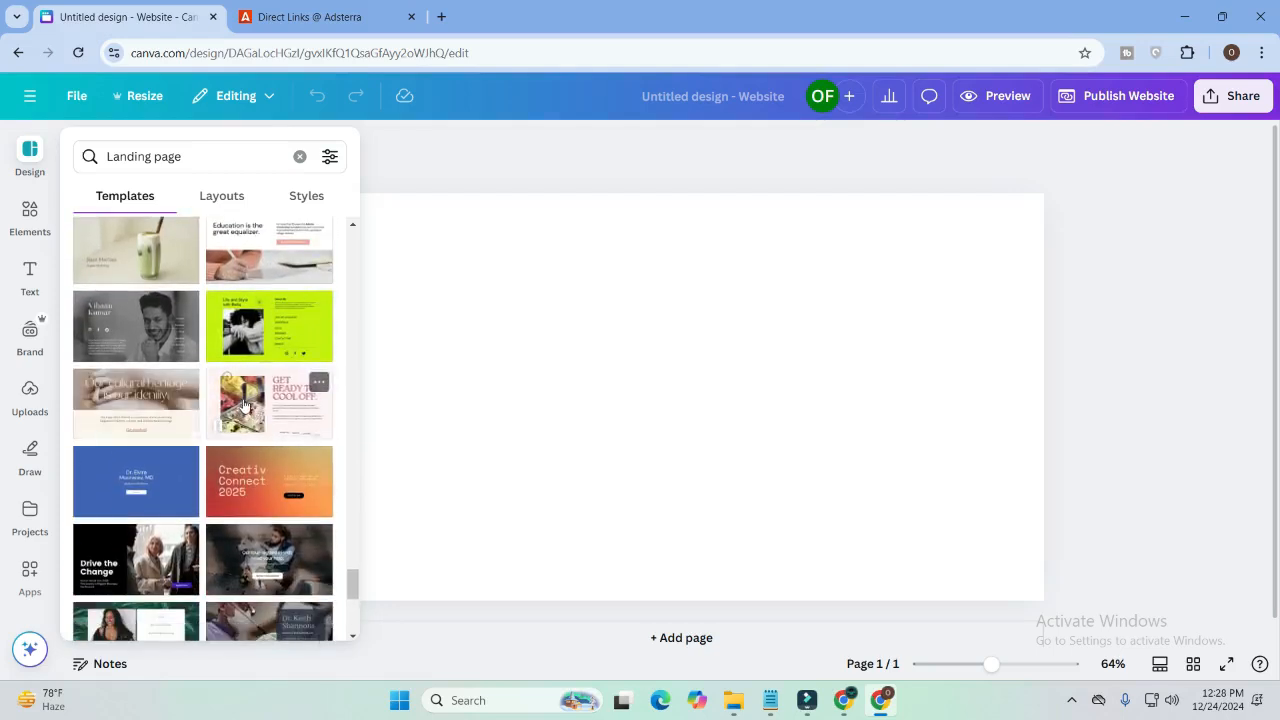
left_click_drag(250, 414, 672, 258)
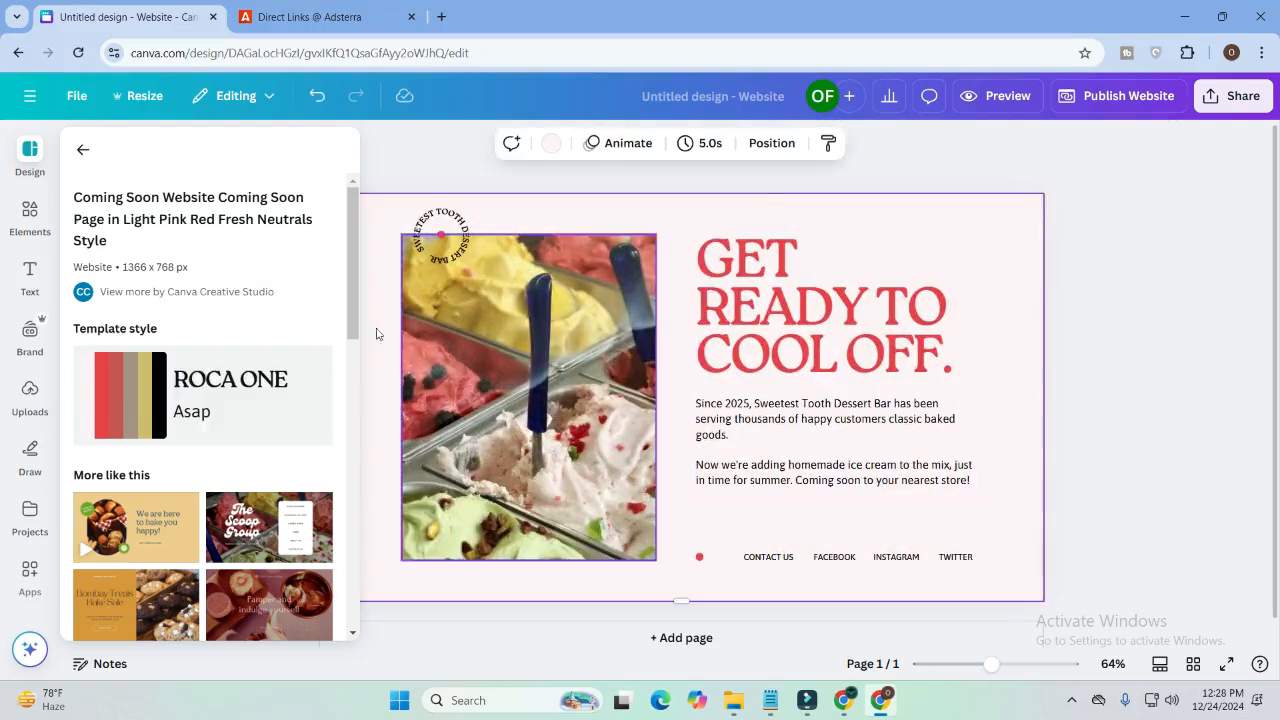
Delete the circular "Sweetest Tooth Dessert Bar" text and the ice cream photo from the page.
left_click(463, 240)
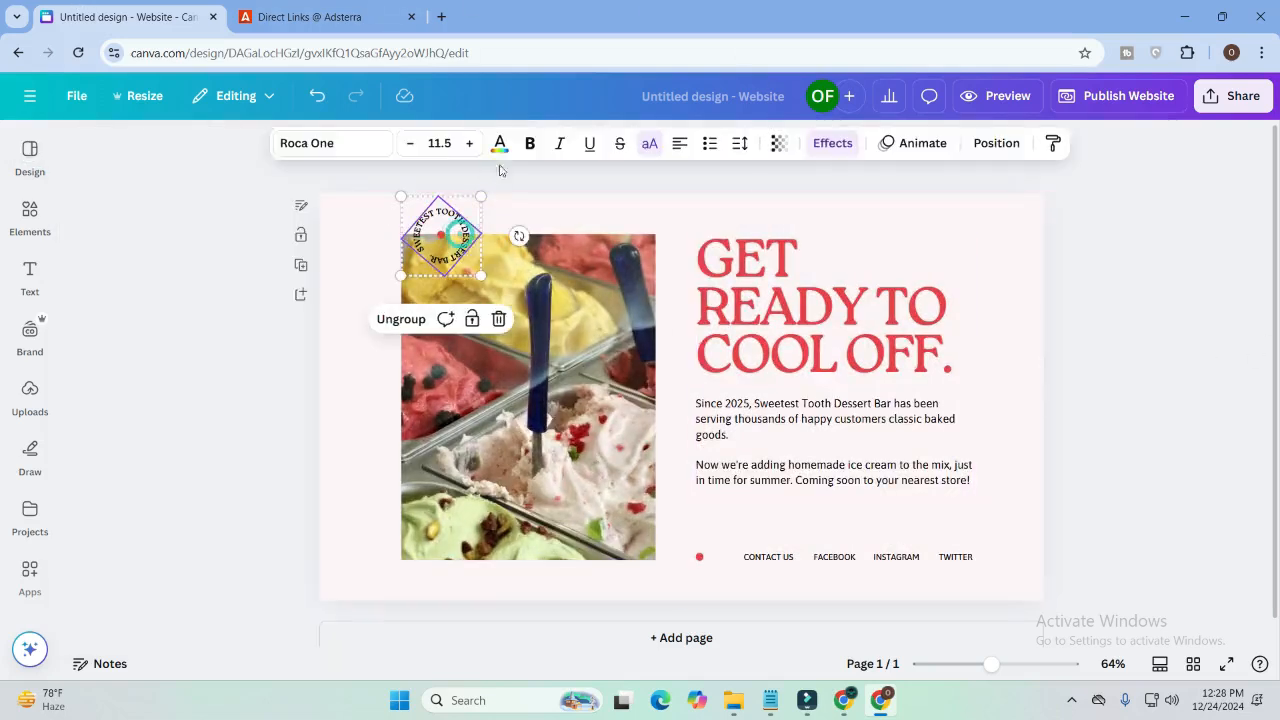
left_click(529, 319)
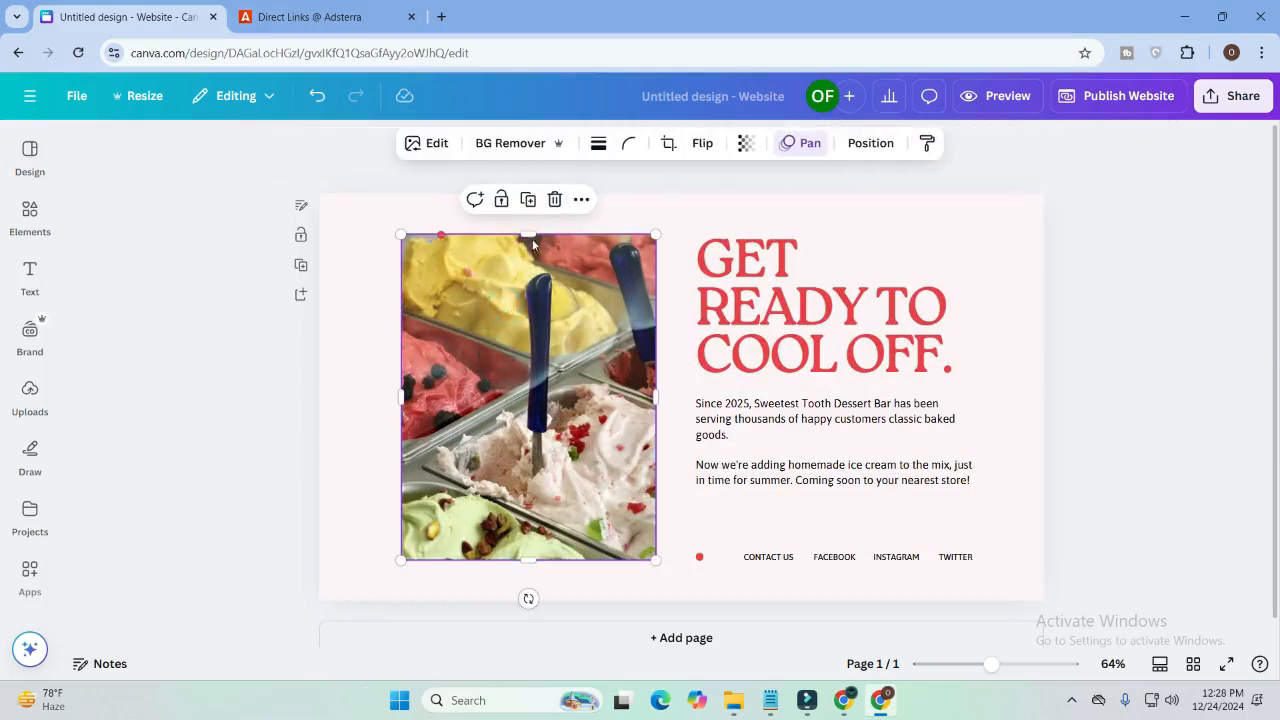
left_click(555, 200)
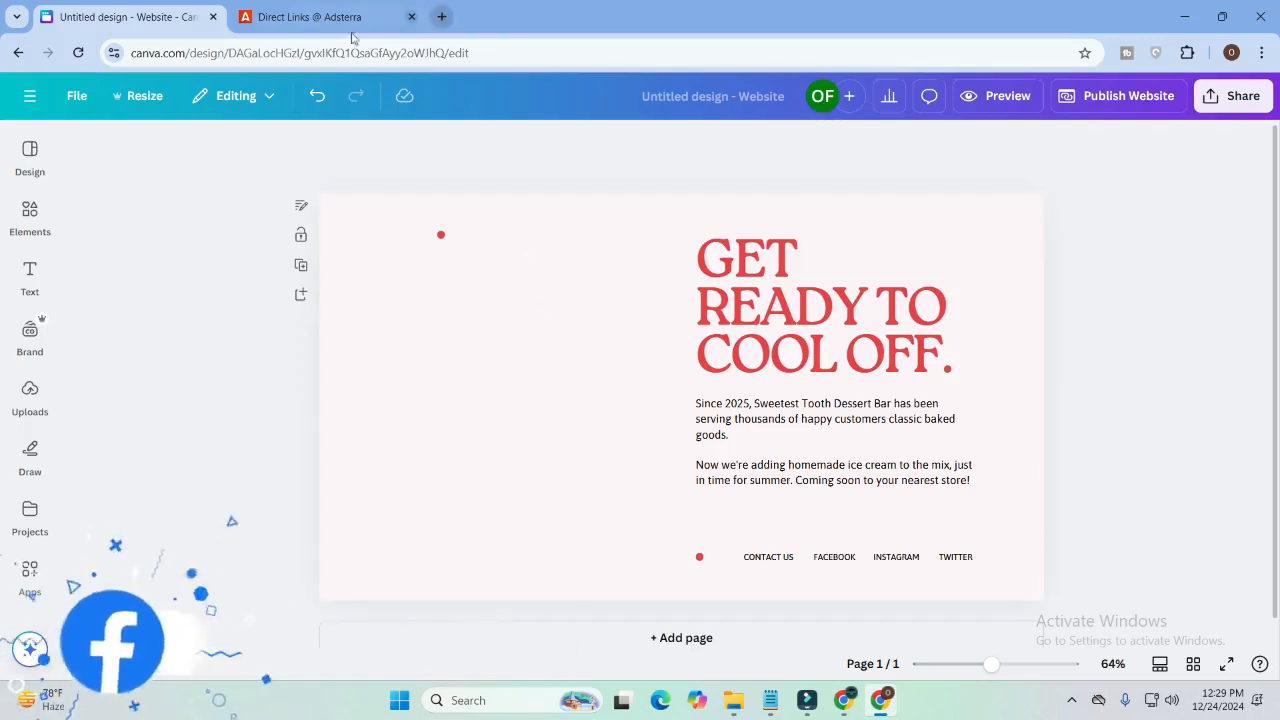
Search Google for Grameenphone in a new browser tab and show the image results.
left_click(300, 16)
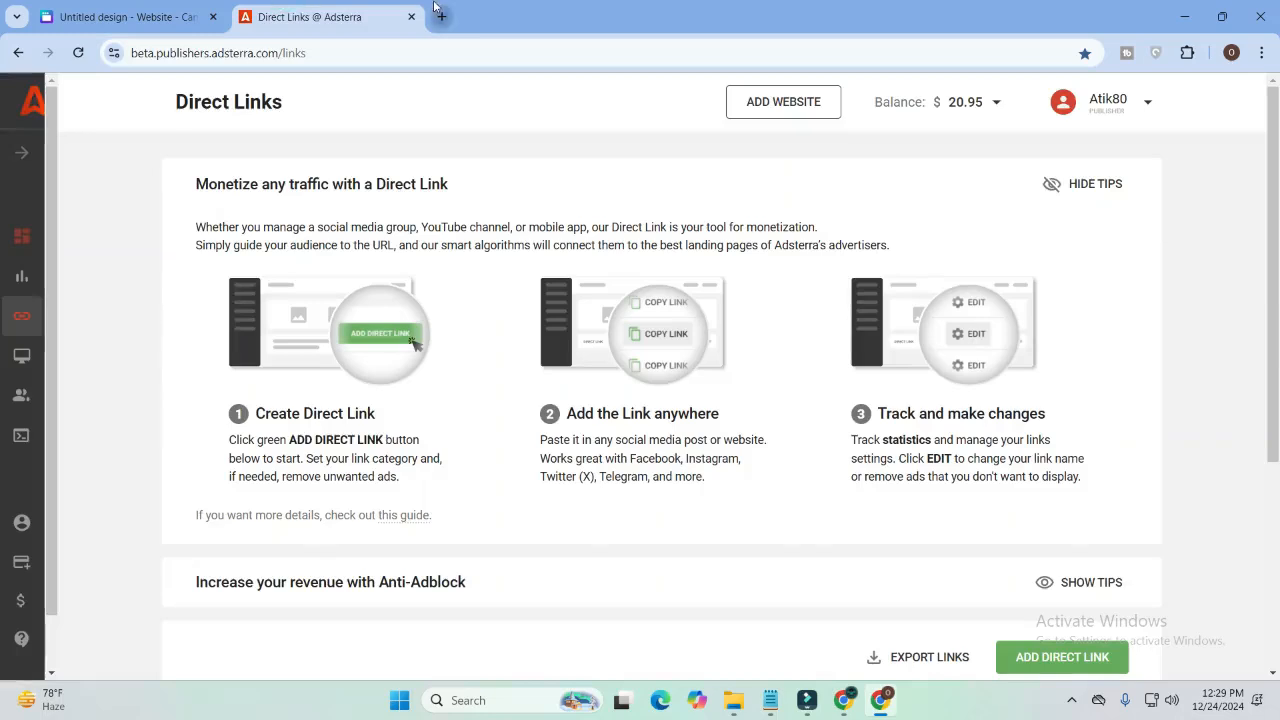
left_click(440, 15)
type("G")
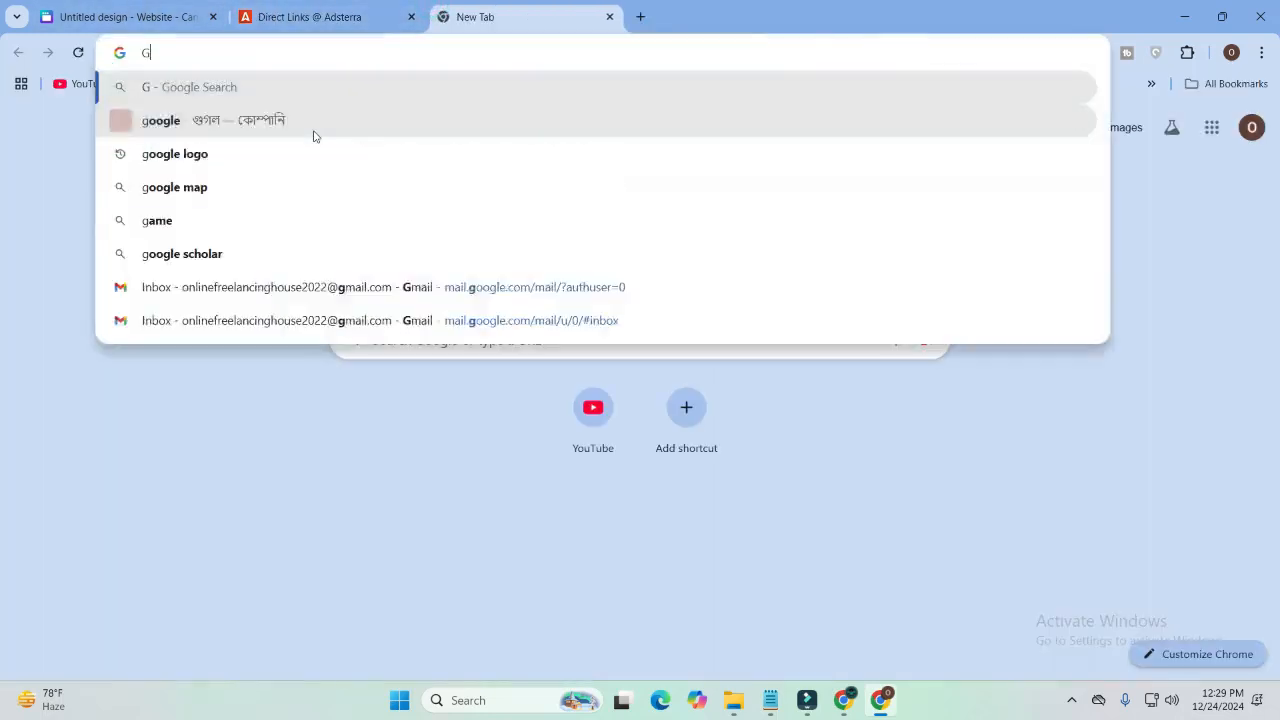
type("RAM")
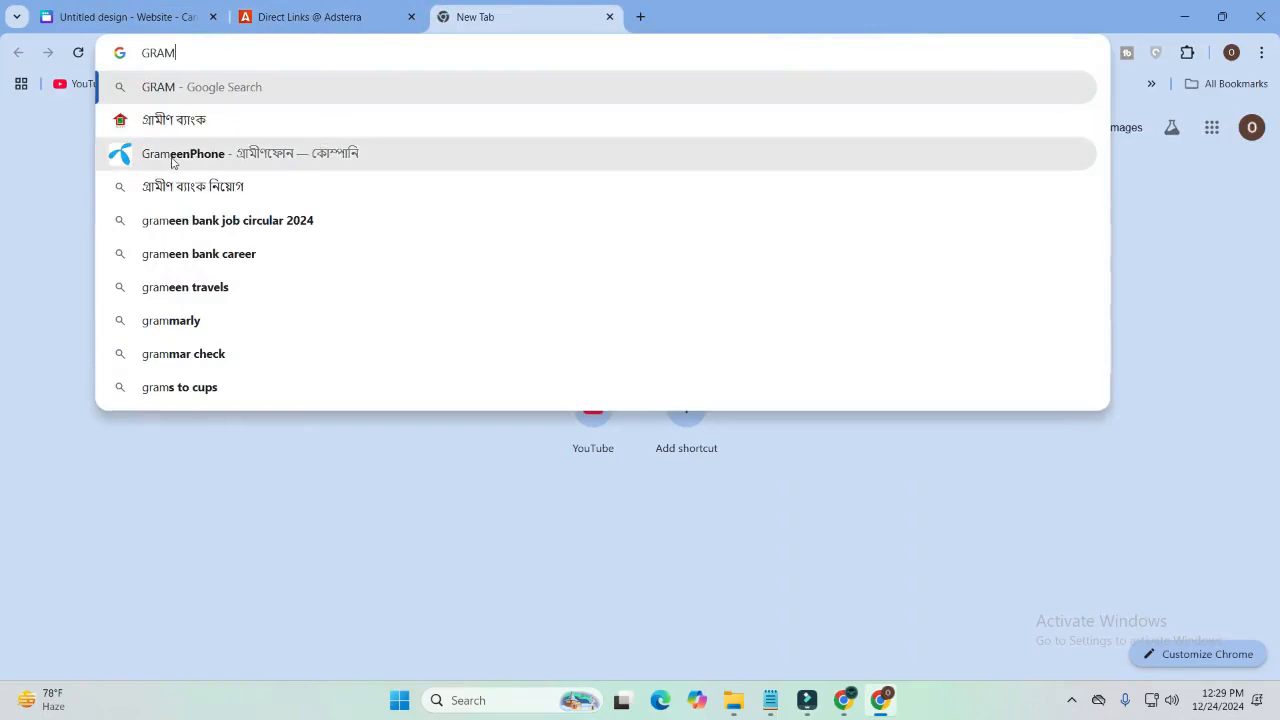
left_click(220, 156)
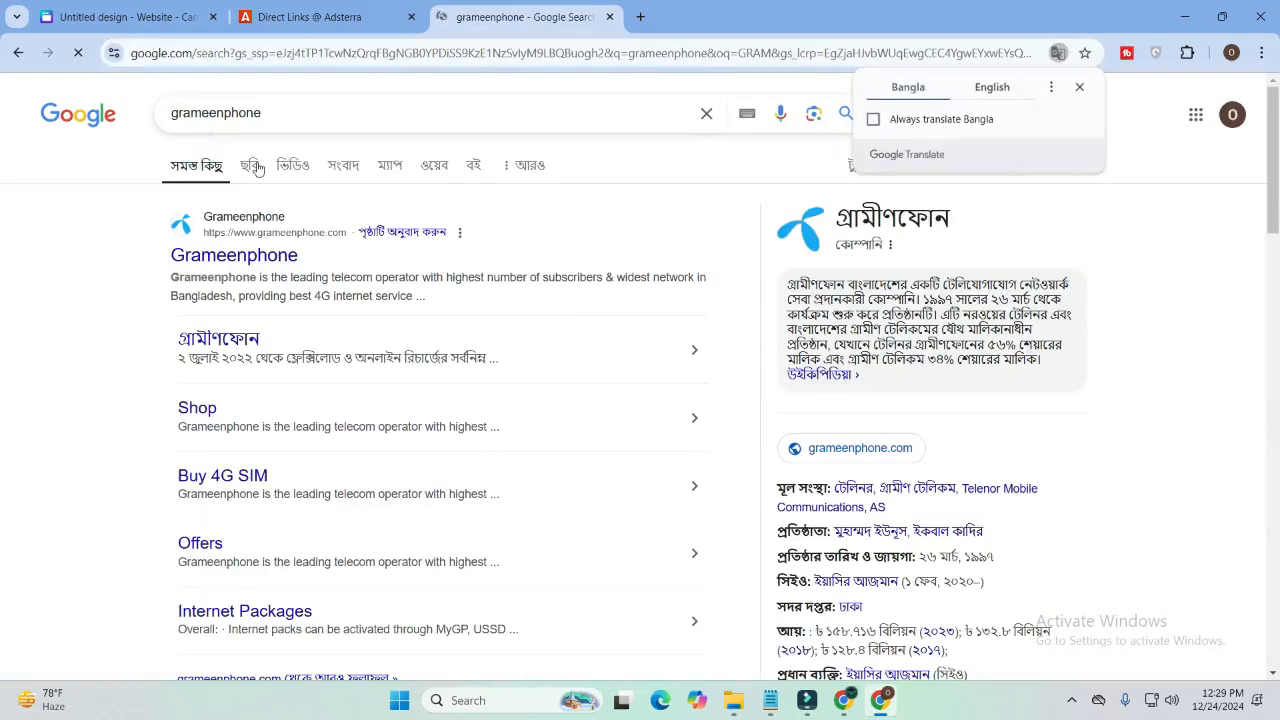
left_click(252, 166)
Open the Logos-world Grameenphone logo with the wordmark from the image results and copy the image.
scroll(671, 294, "down", 1)
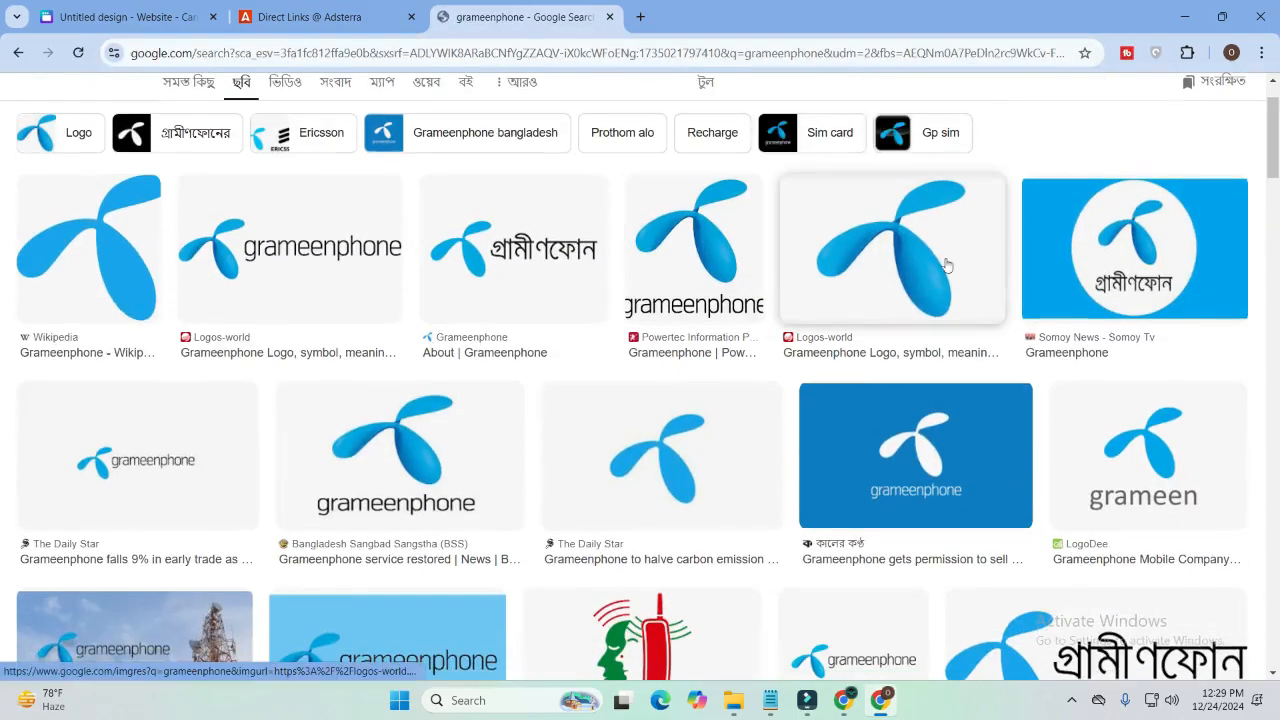
left_click(258, 262)
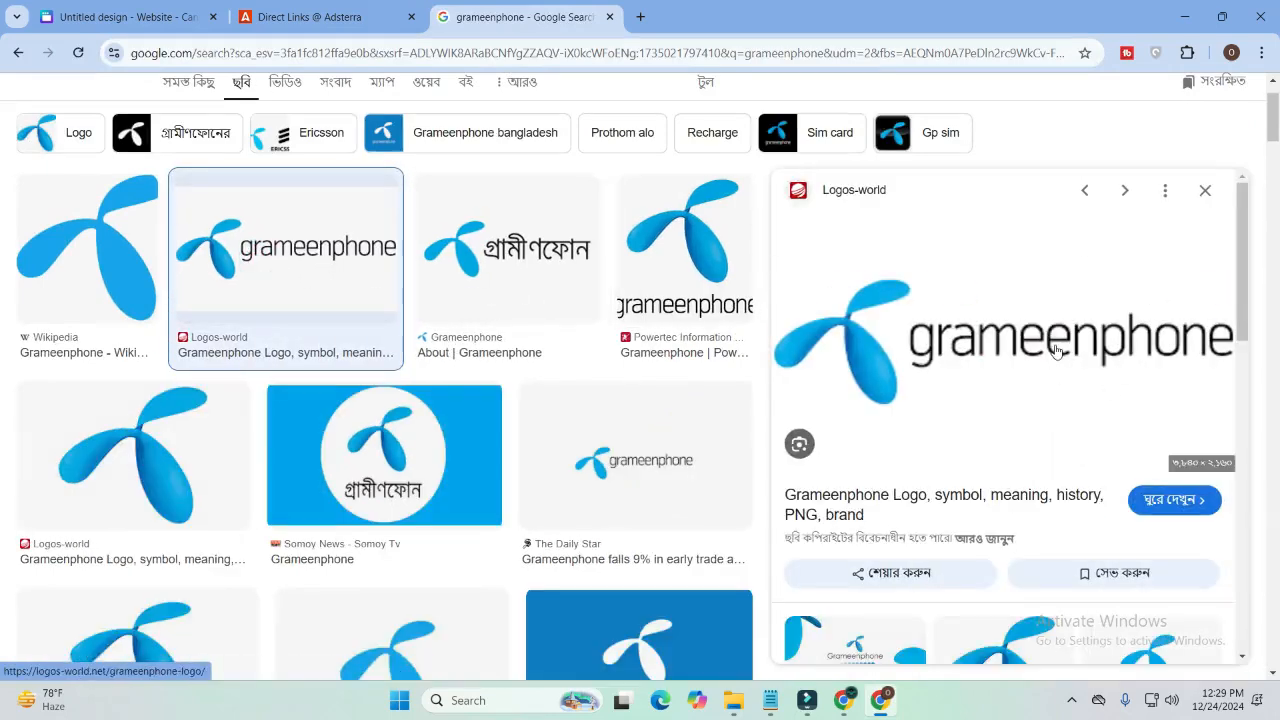
right_click(1055, 350)
left_click(903, 279)
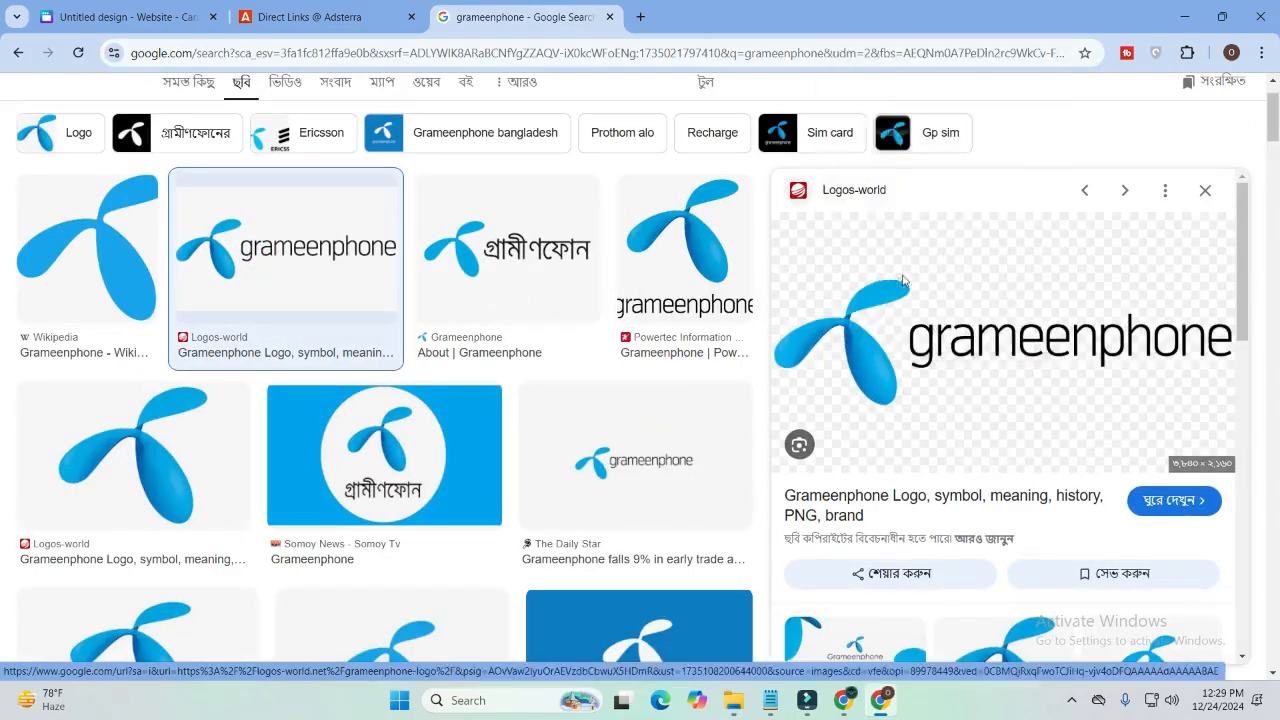
Switch back to the Canva design, paste the Grameenphone logo, shrink it and place it in the upper part of the empty area beside the heading.
key("ctrl+shift+Tab")
key("ctrl+shift+Tab")
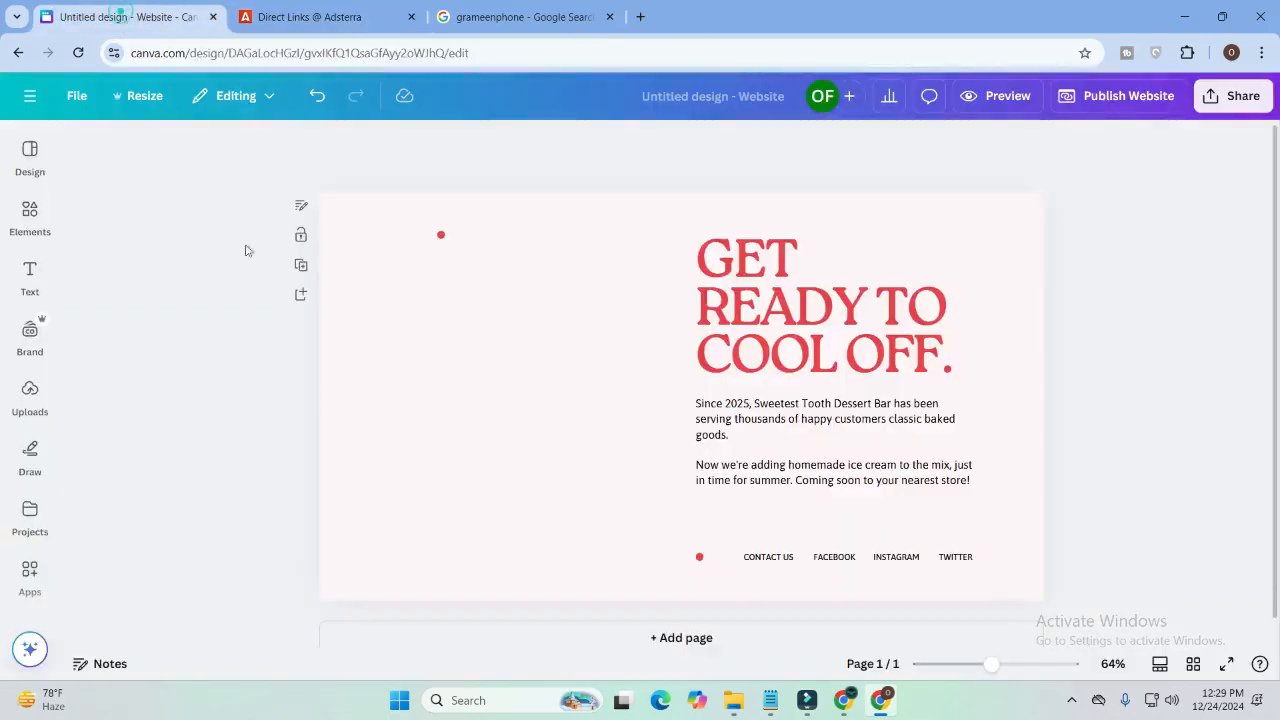
left_click(477, 325)
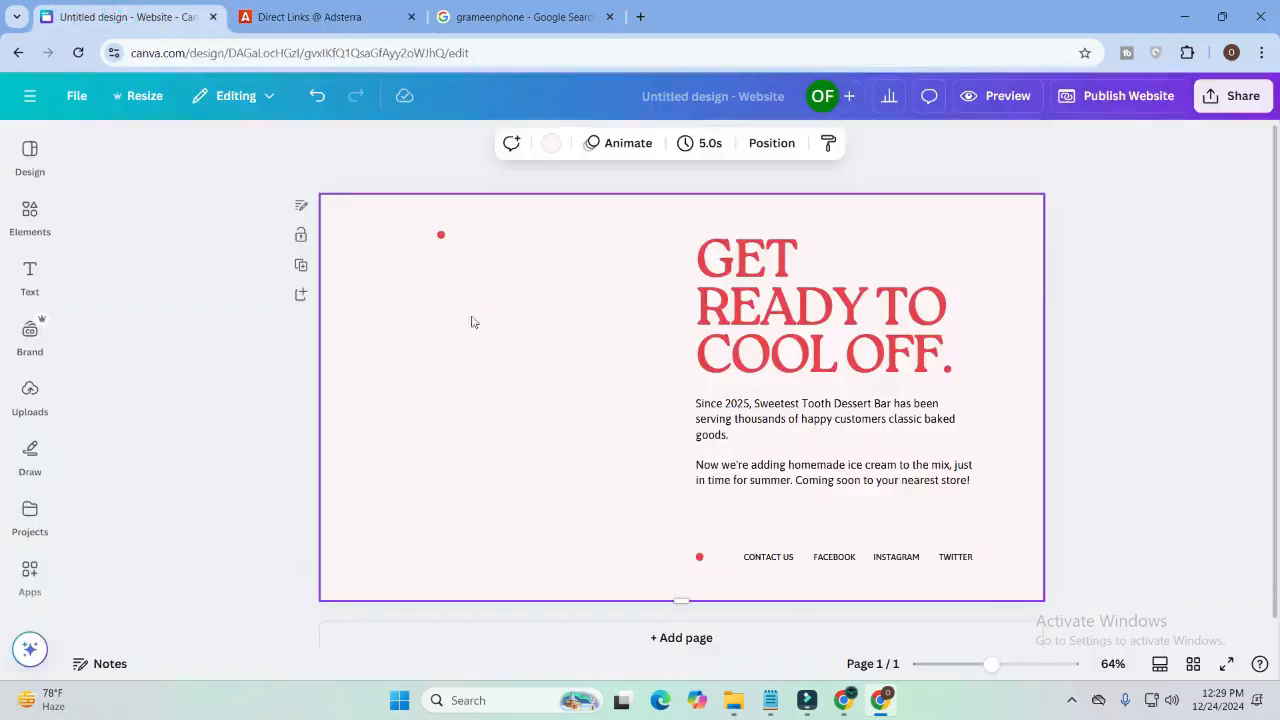
key("ctrl+v")
left_click_drag(560, 332, 466, 280)
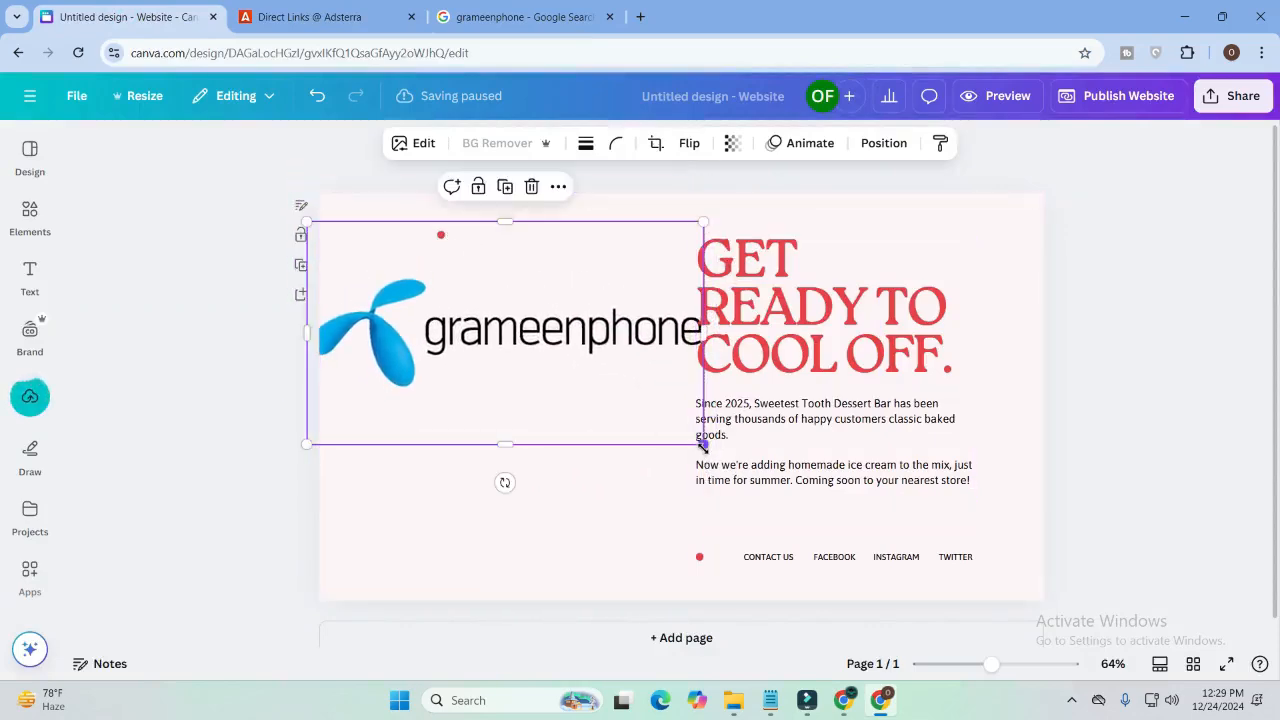
left_click_drag(703, 445, 528, 345)
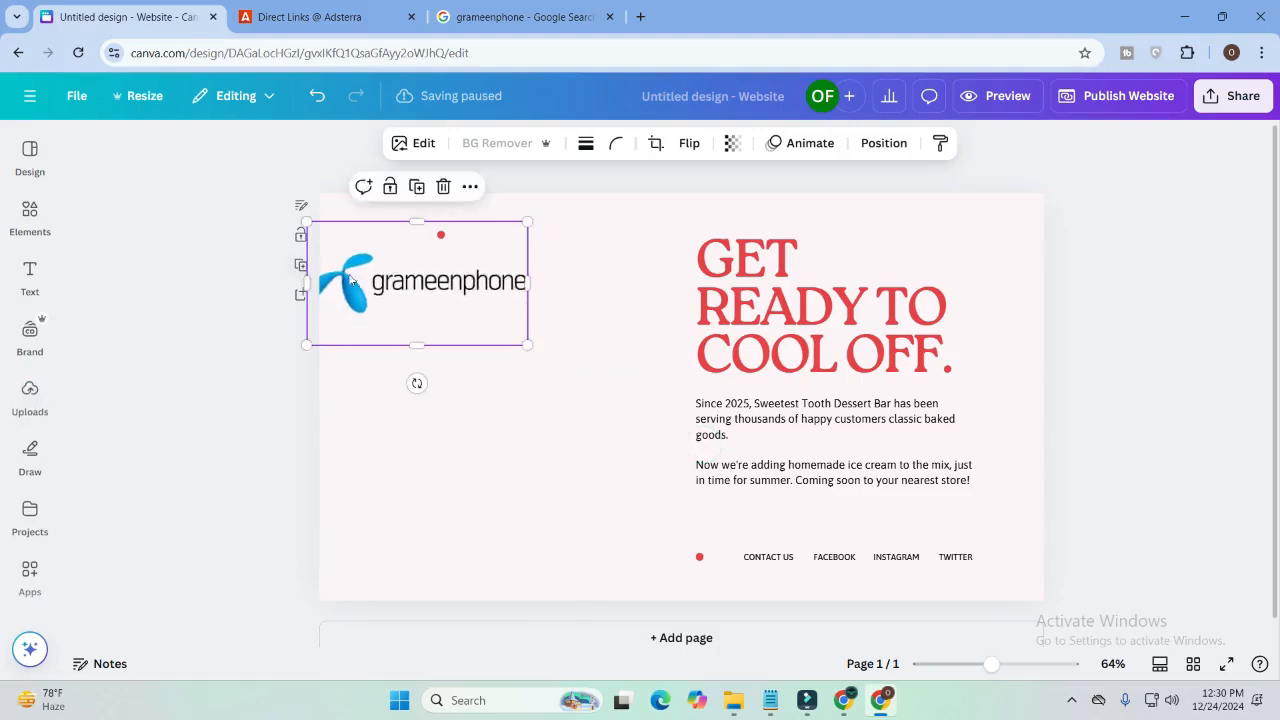
left_click_drag(350, 280, 421, 275)
left_click(1143, 274)
Switch to the Google tab, search for "BANGLALINK SIM" and show the image results.
left_click(488, 12)
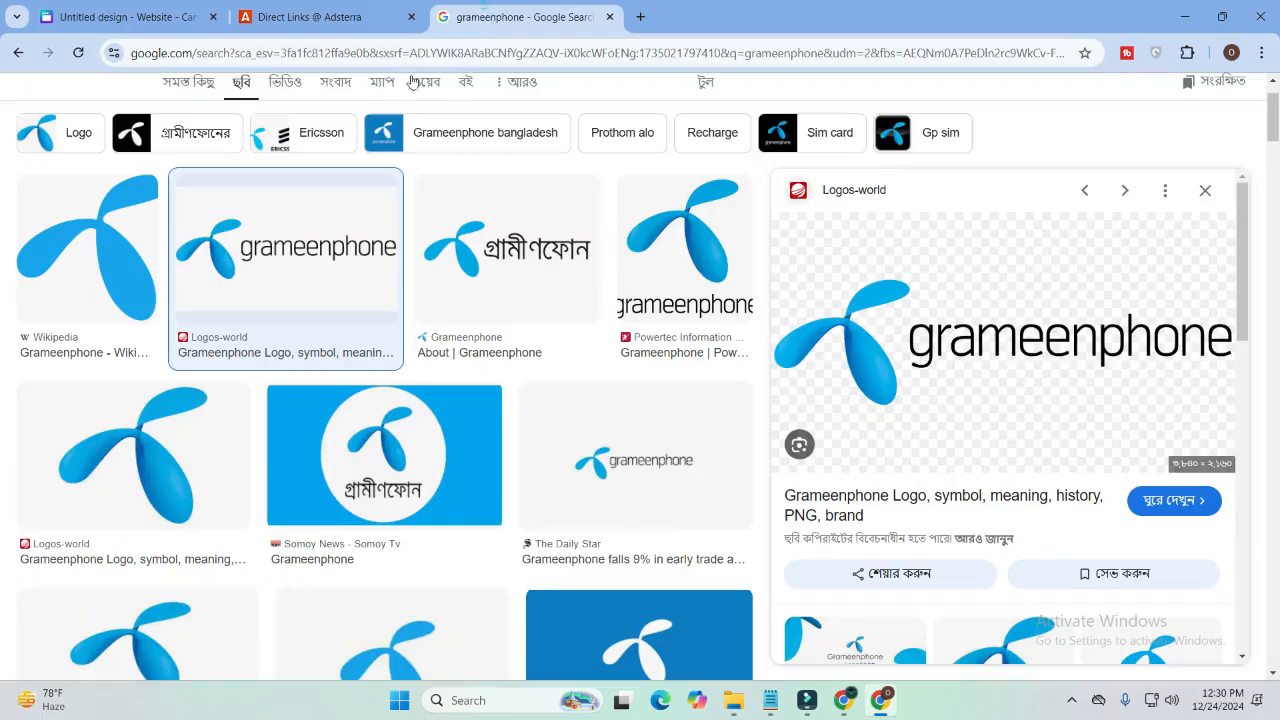
left_click(380, 52)
type("BANG")
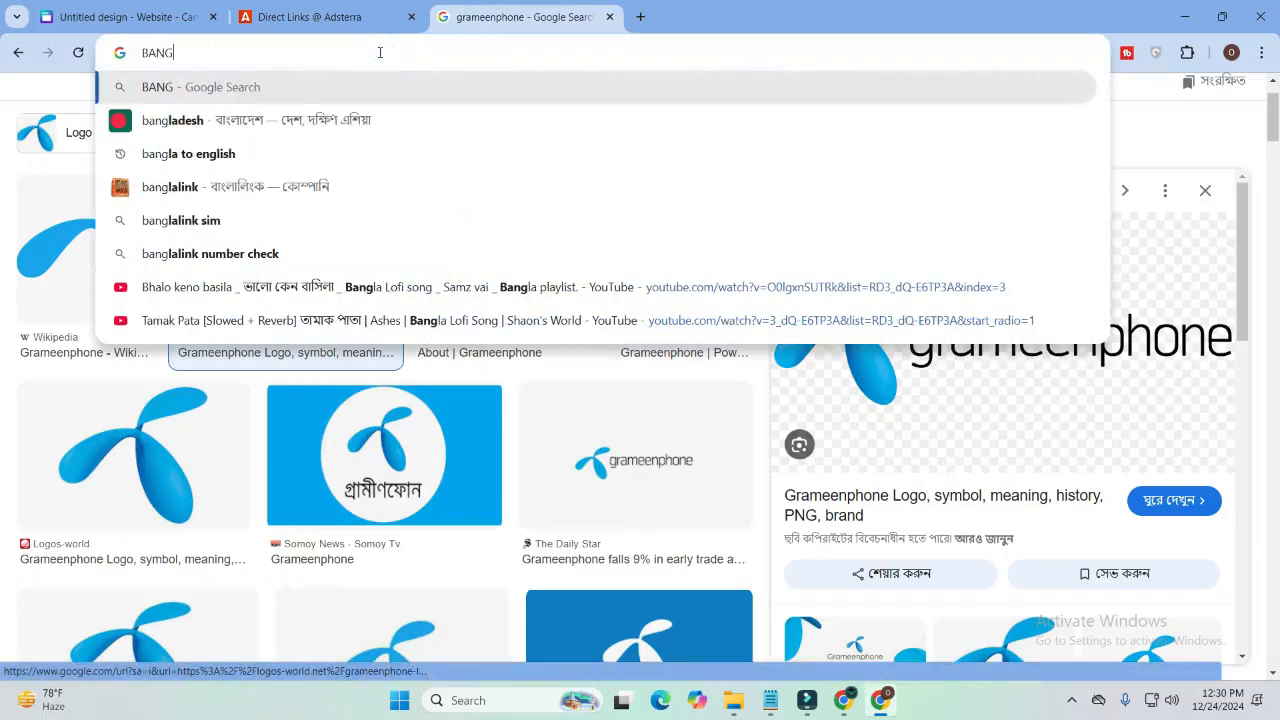
type("LALINK S")
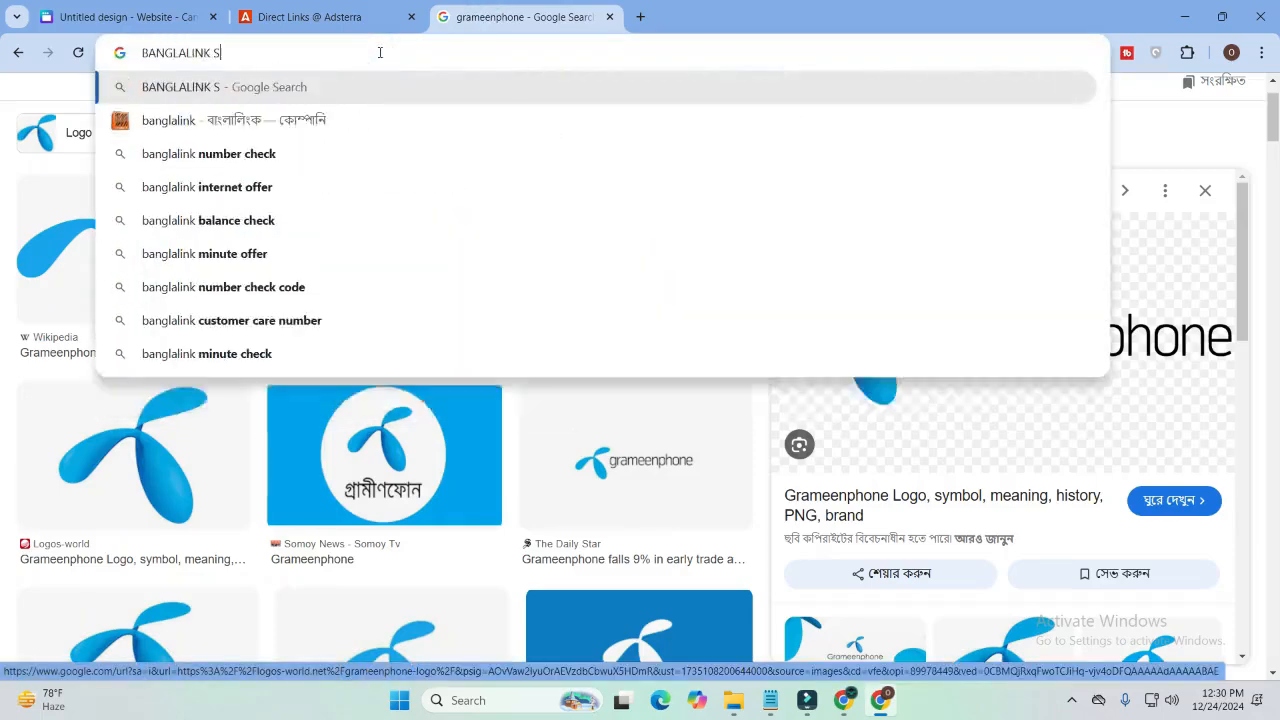
type("IM")
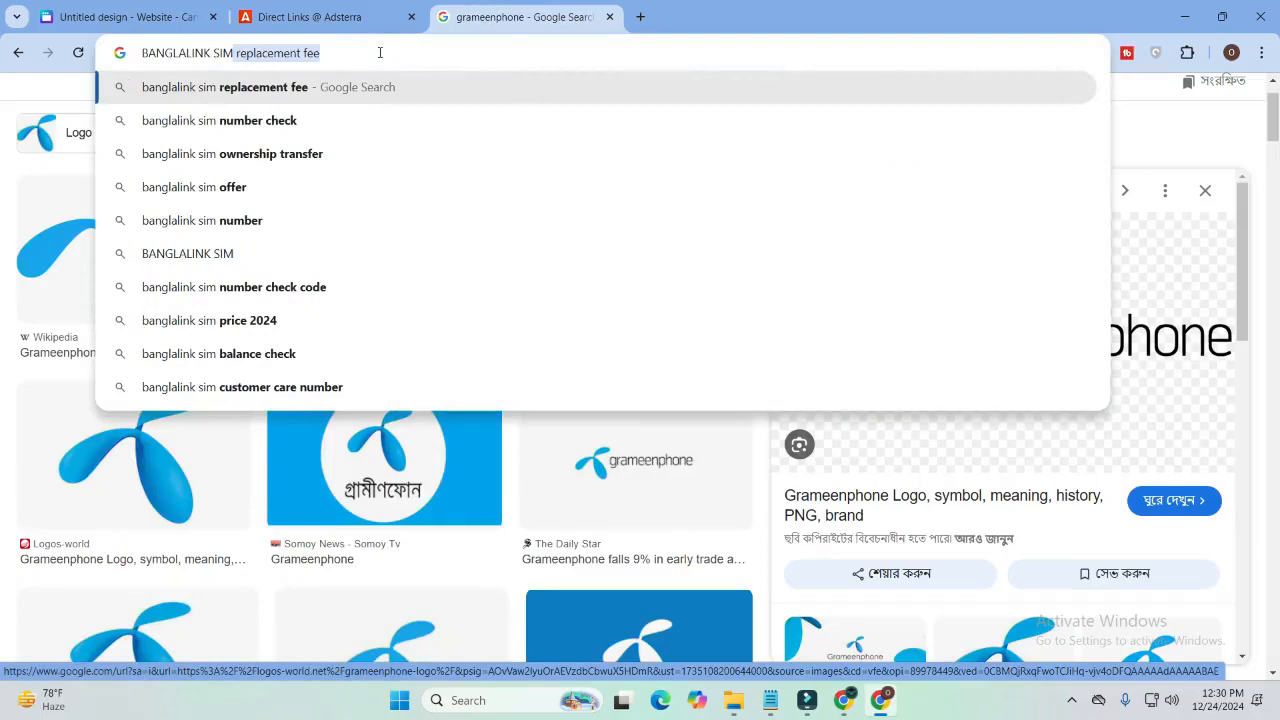
key("Delete")
key("Return")
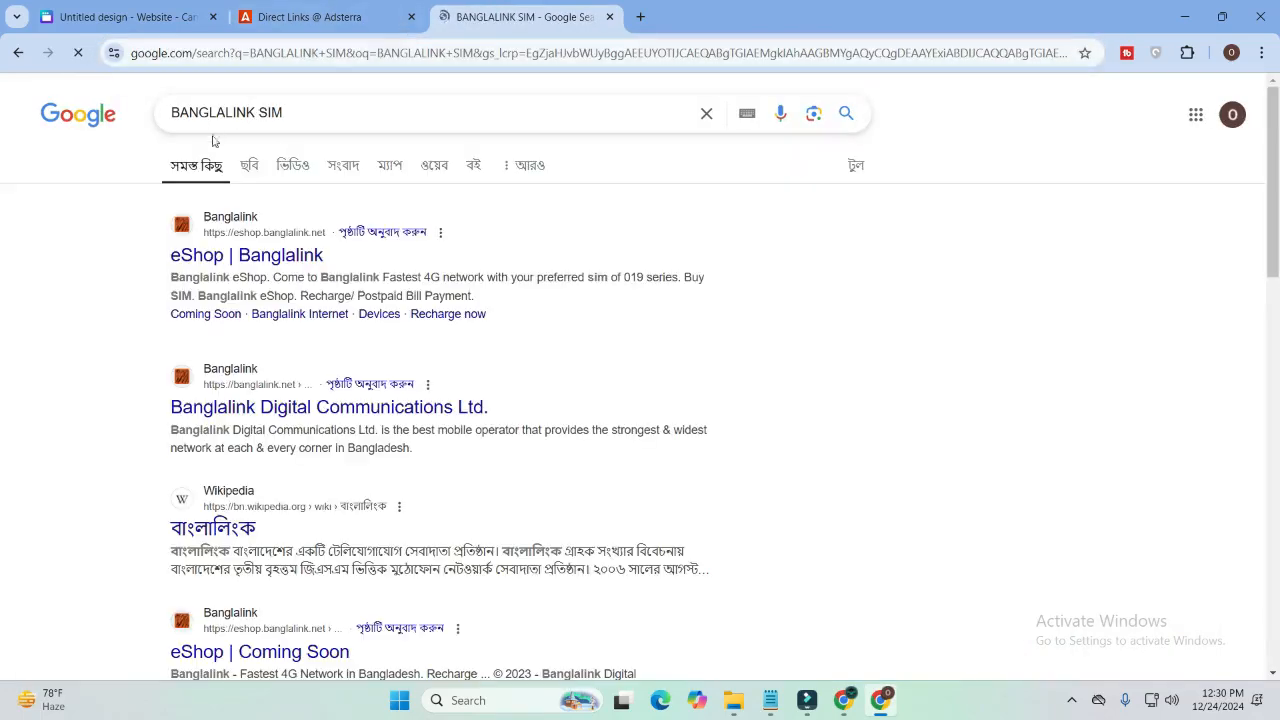
left_click(250, 175)
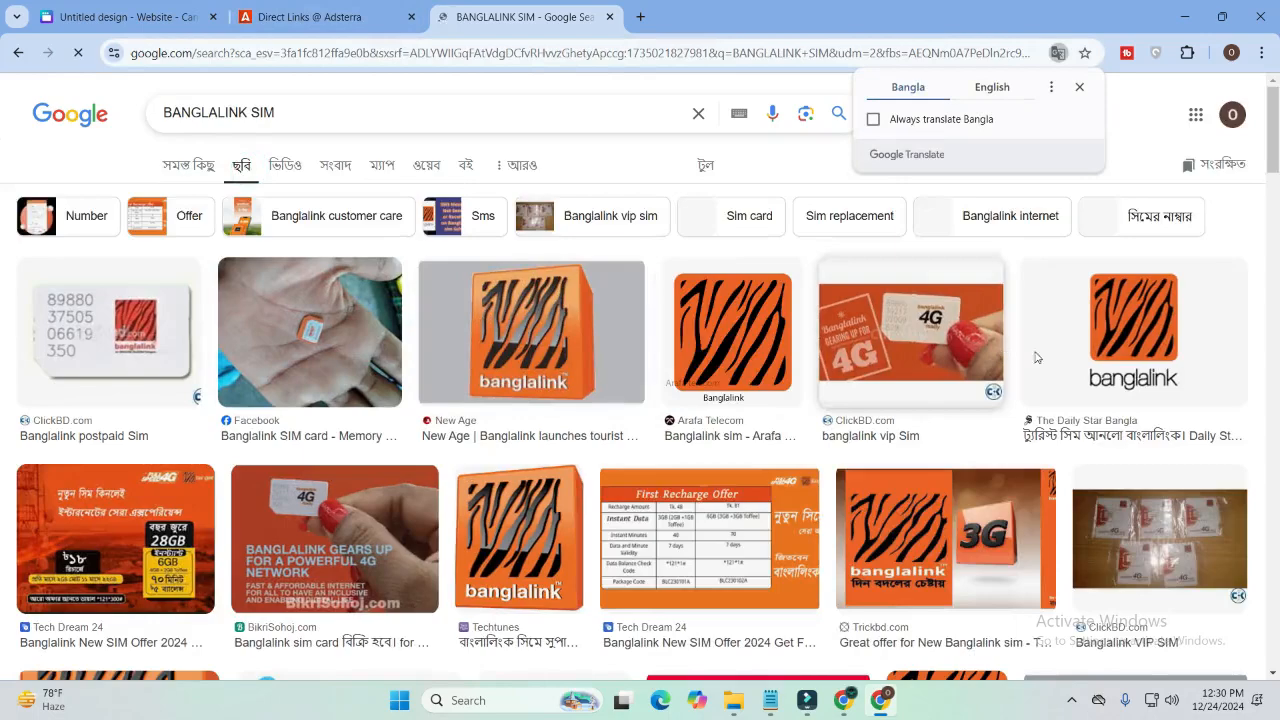
Find the ClickBD.com picture showing several operators' SIM cards among the image results and copy the image.
scroll(1123, 360, "down", 2)
scroll(1123, 360, "down", 3)
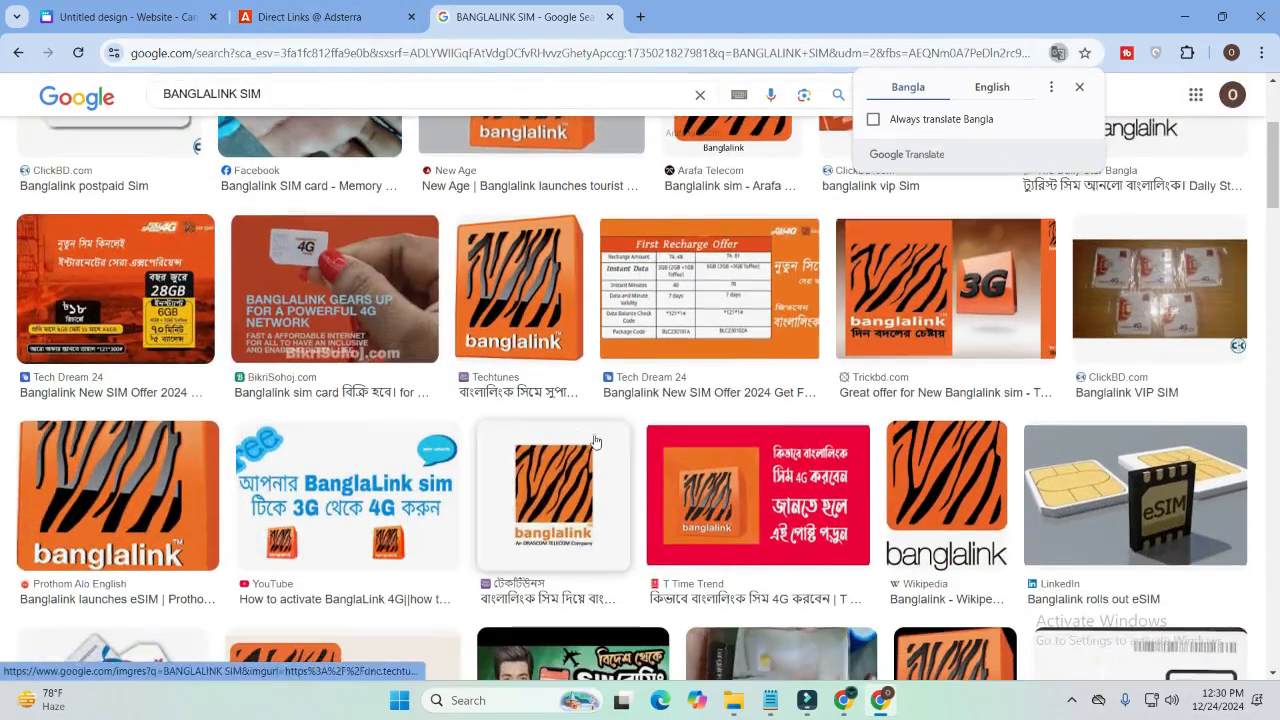
scroll(722, 444, "down", 1)
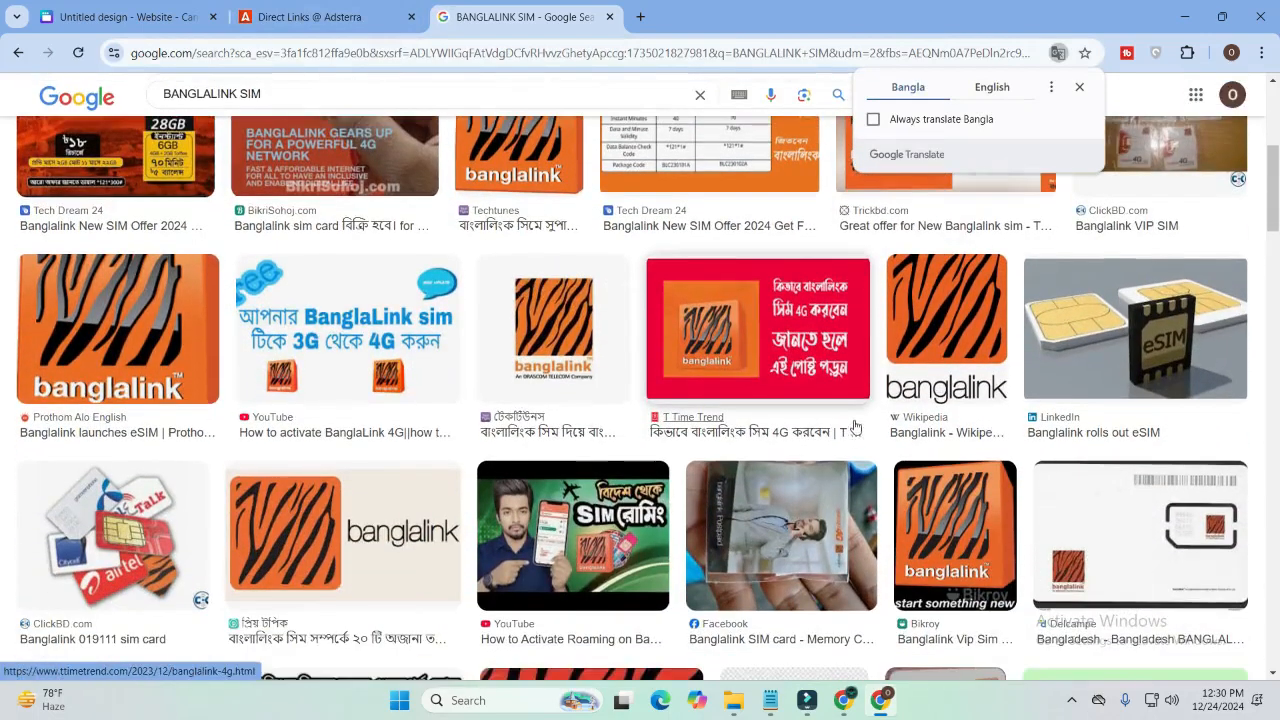
scroll(907, 425, "down", 2)
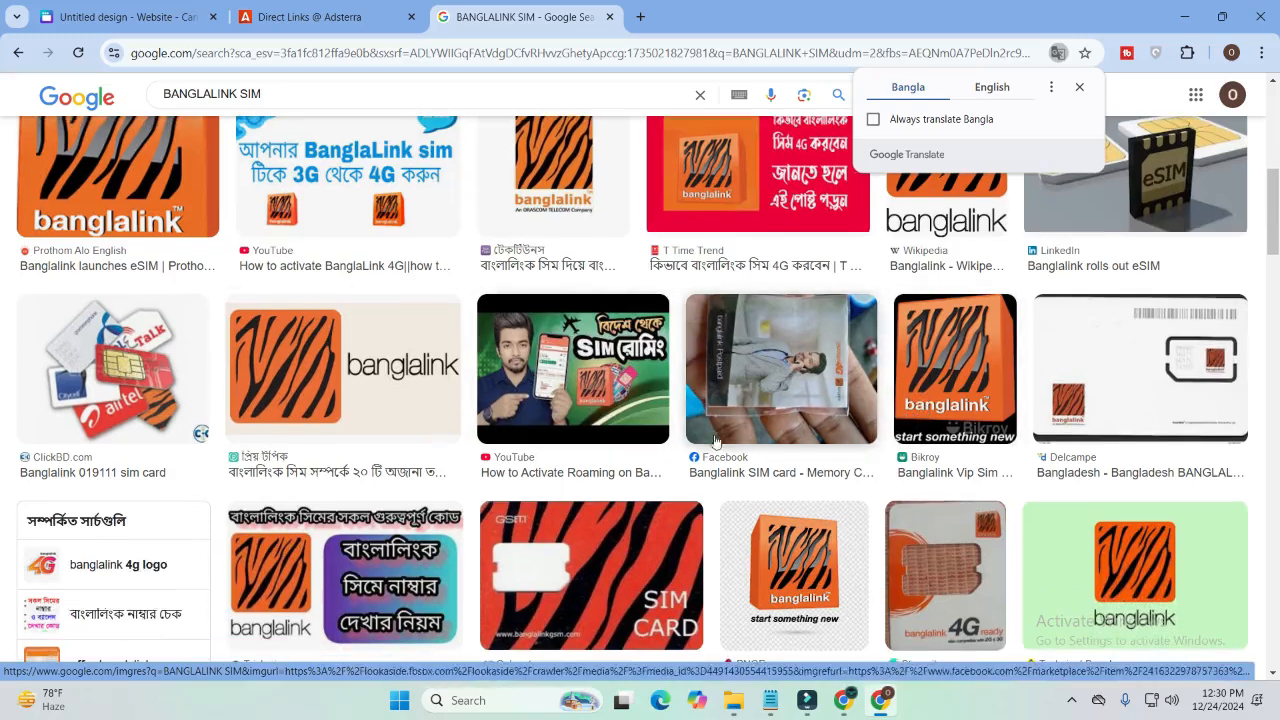
scroll(640, 390, "down", 2)
scroll(670, 370, "up", 1)
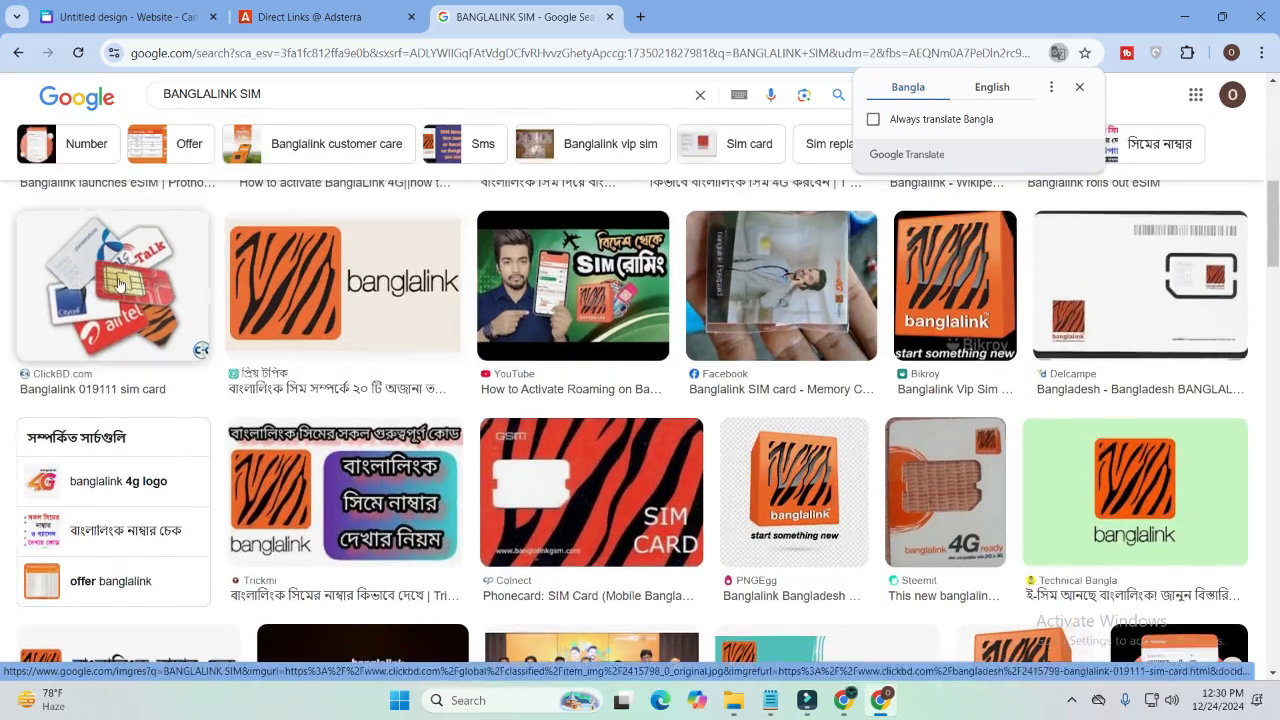
left_click(110, 265)
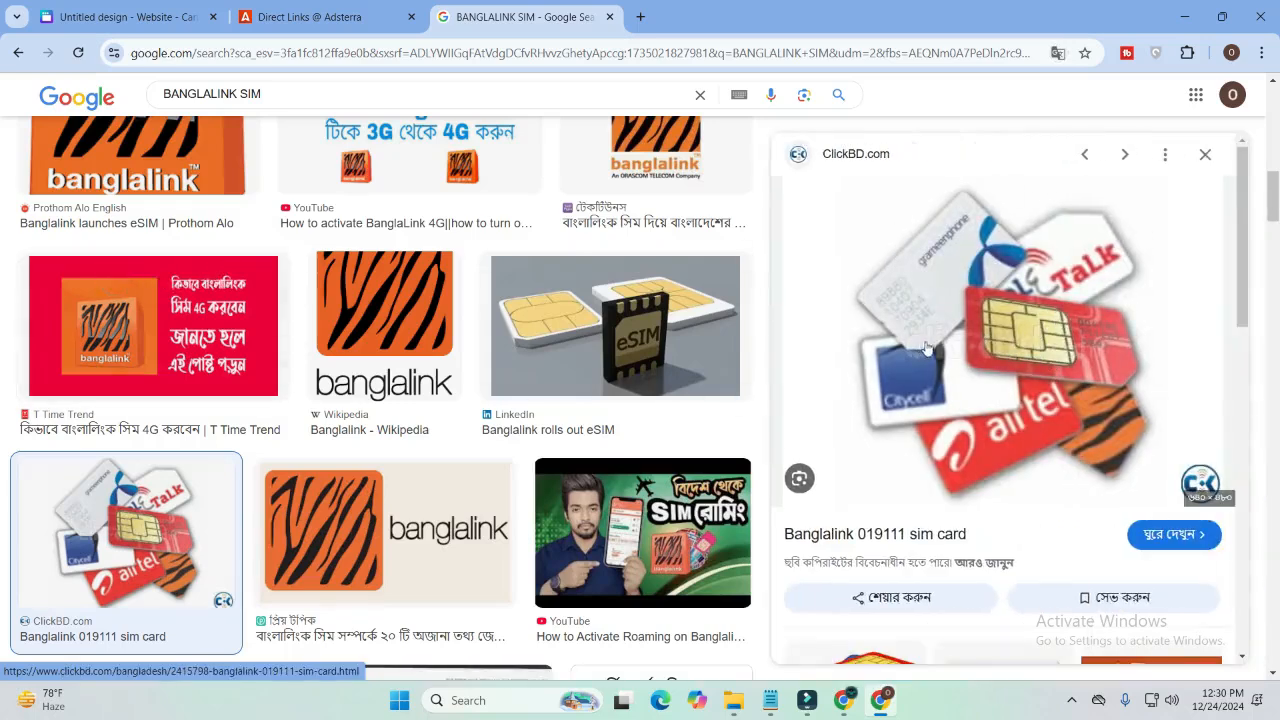
scroll(1064, 360, "down", 1)
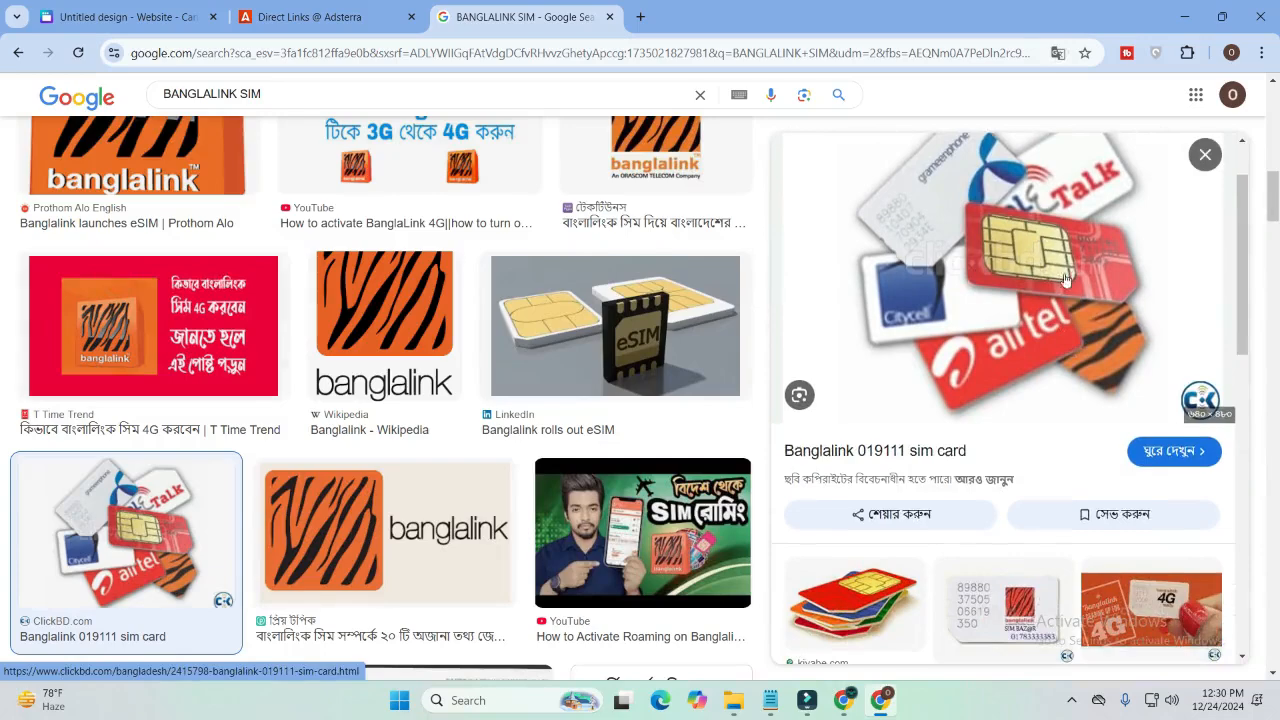
scroll(1064, 280, "down", 1)
scroll(1077, 236, "up", 2)
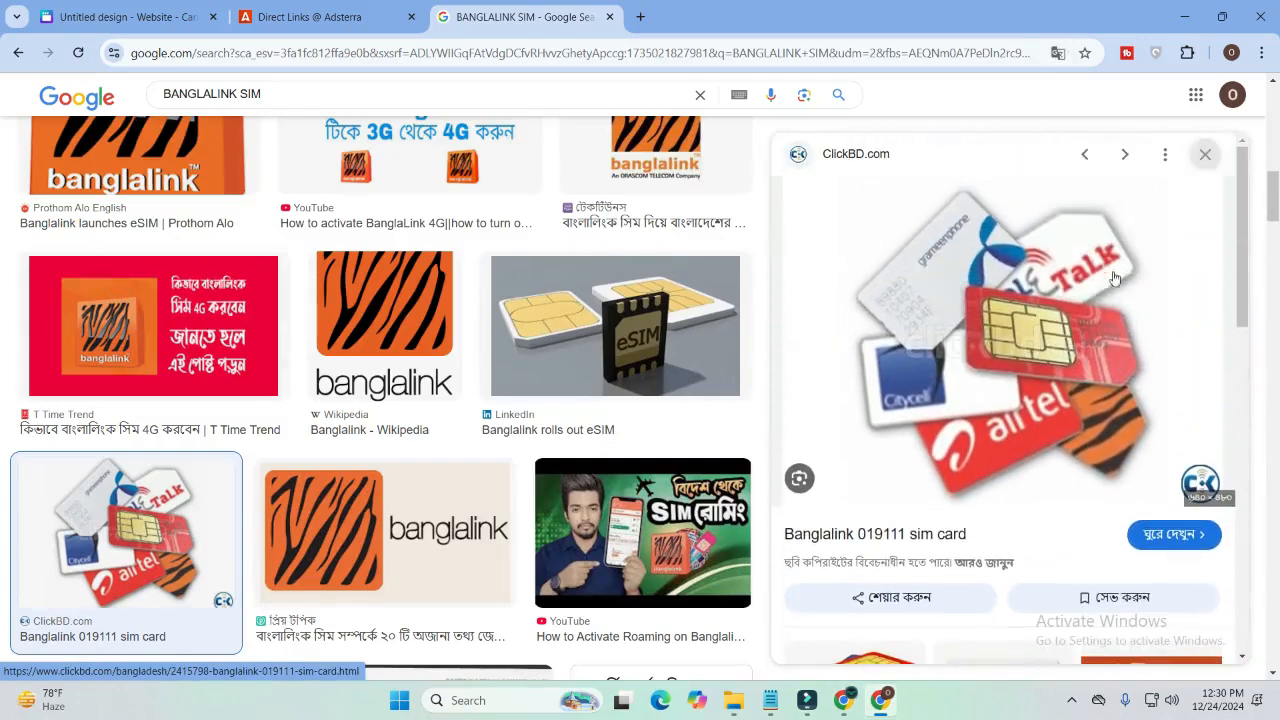
right_click(1021, 272)
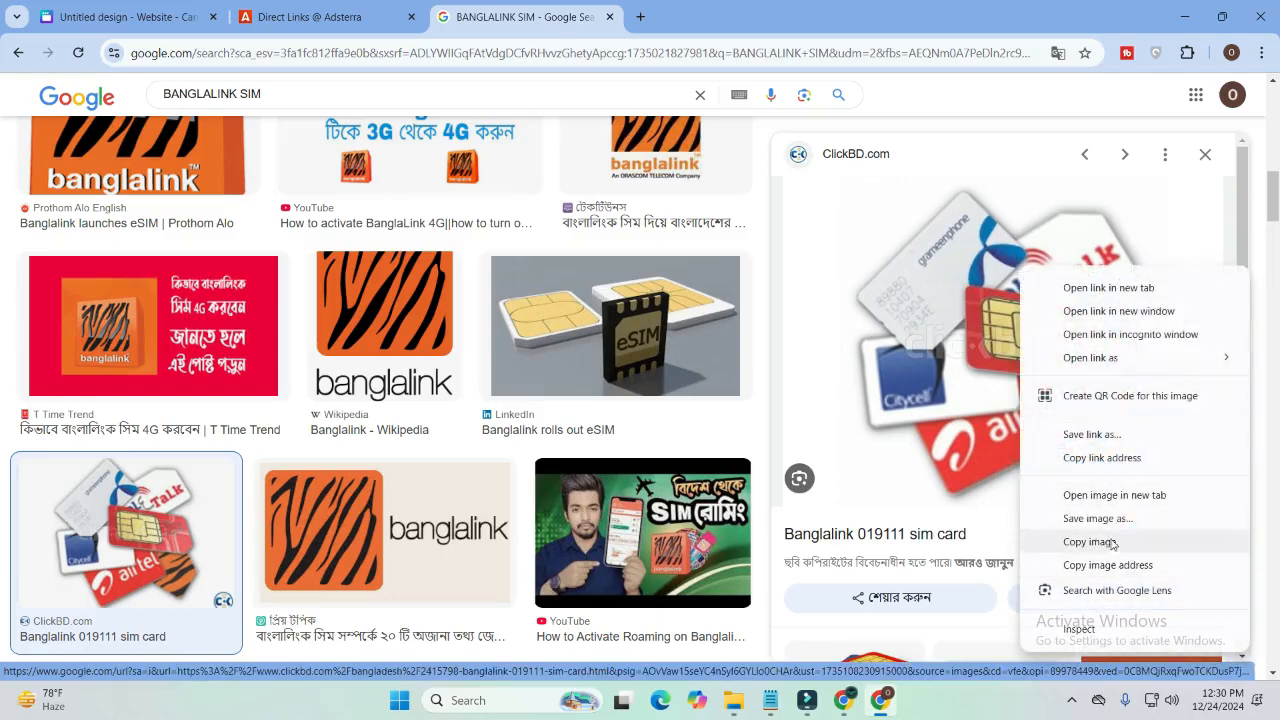
left_click(1100, 541)
Switch back to the Canva design, paste the SIM cards picture and place it directly below the Grameenphone logo.
left_click(343, 14)
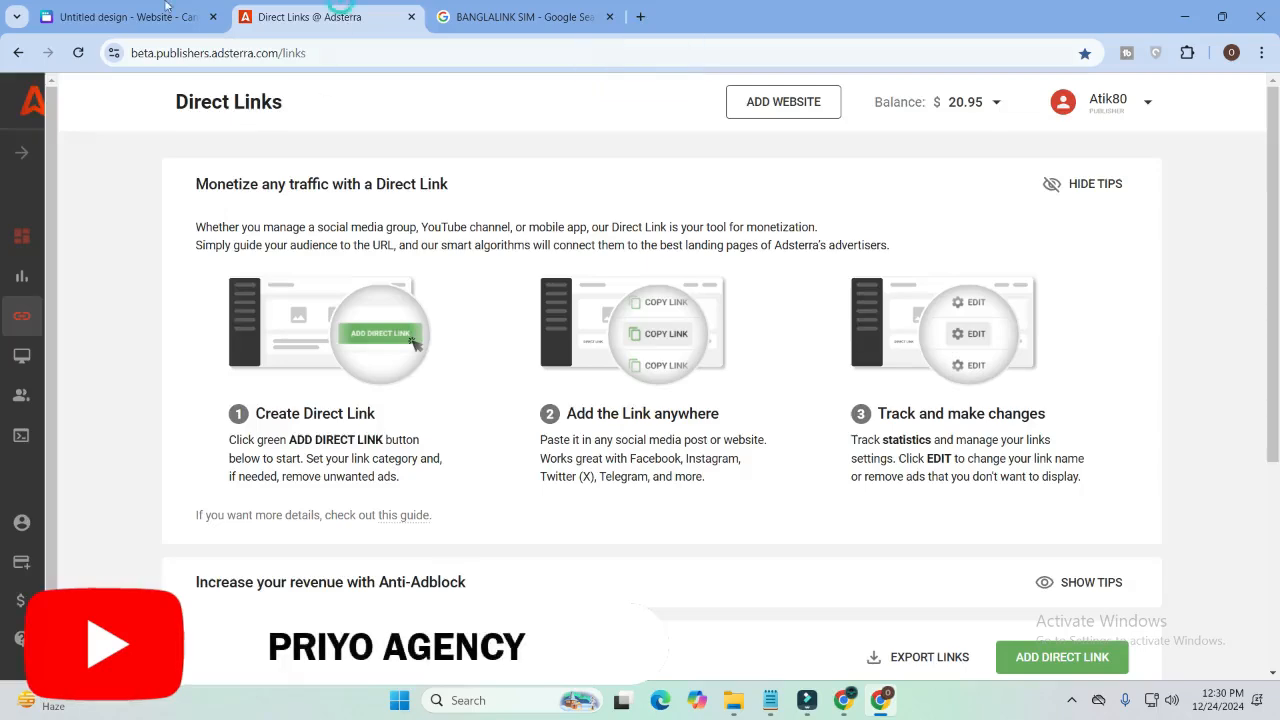
left_click(166, 12)
left_click(492, 441)
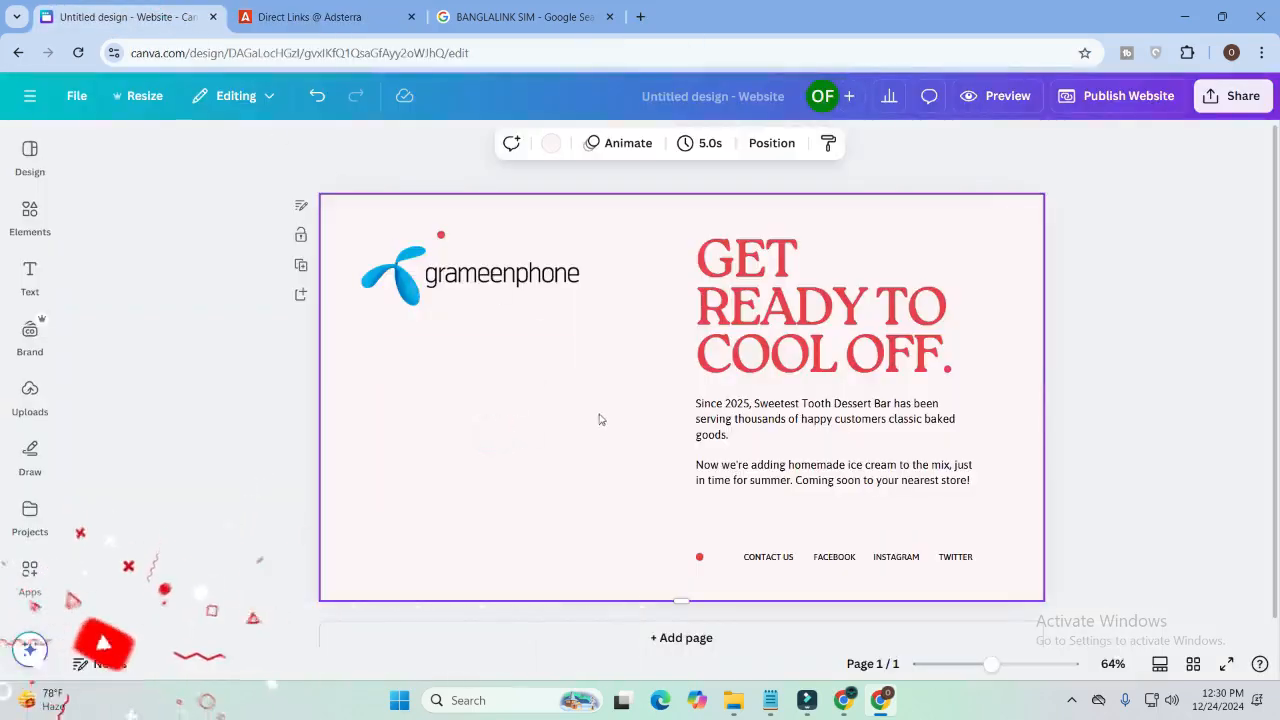
key("ctrl+v")
left_click_drag(654, 349, 452, 375)
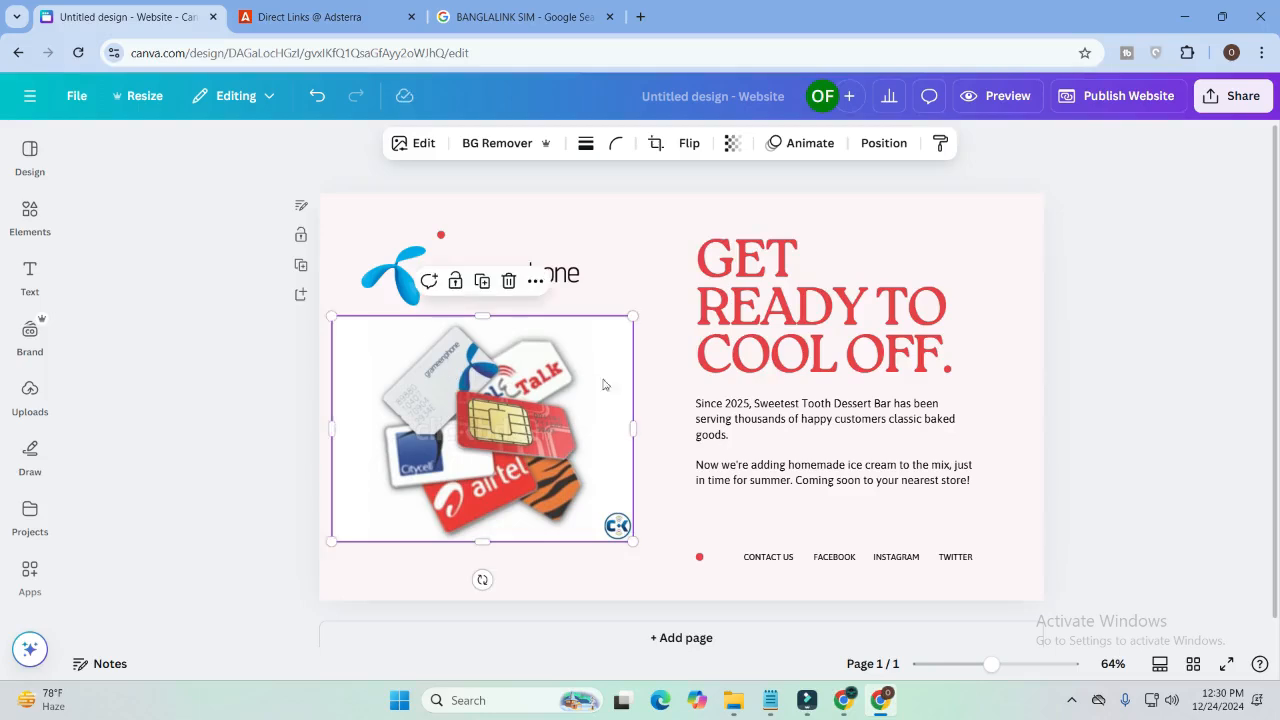
left_click(1203, 324)
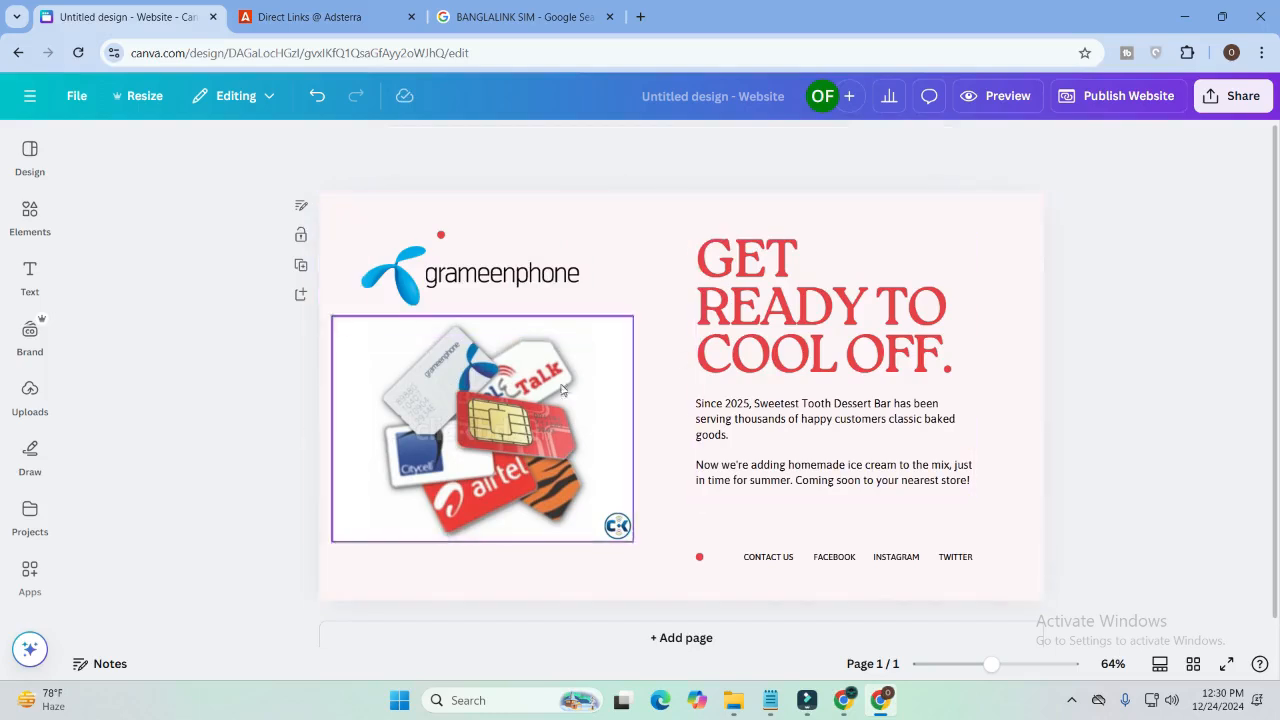
Replace the "Get ready to cool off." heading with the Bangla text "সকল সিমে 50 জিবি ফ্রি".
left_click(807, 298)
double_click(807, 298)
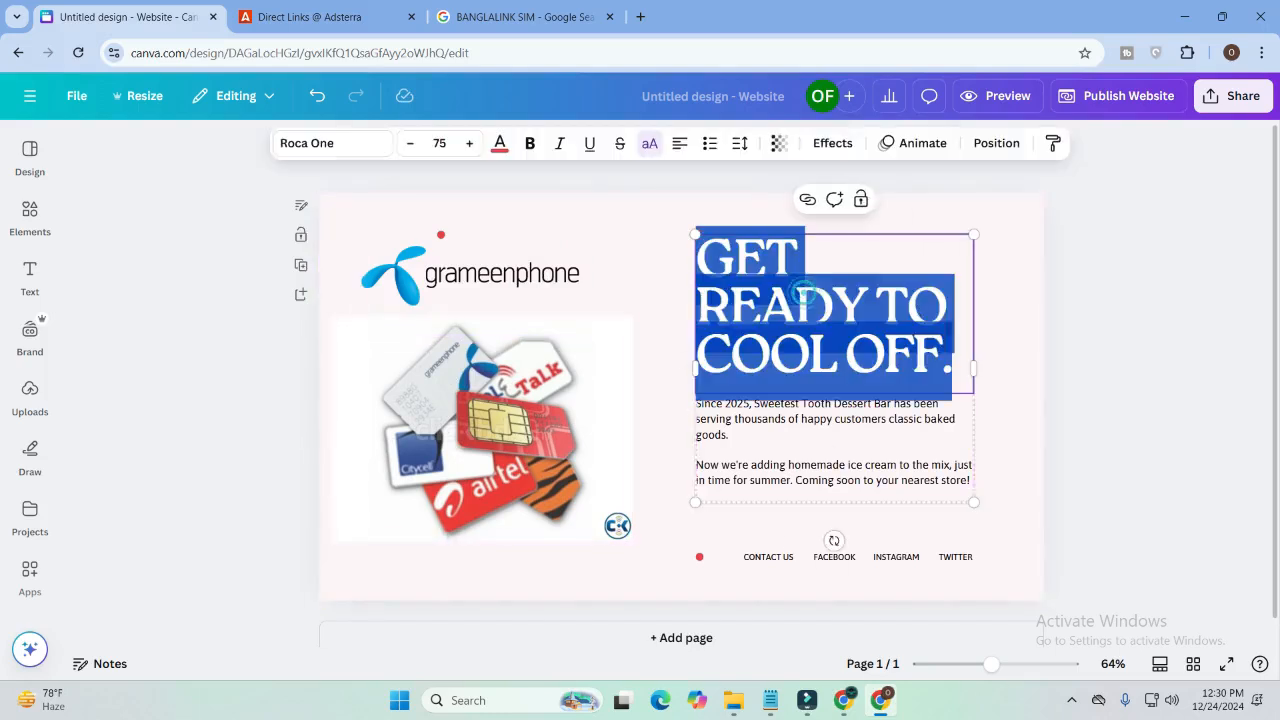
left_click(511, 10)
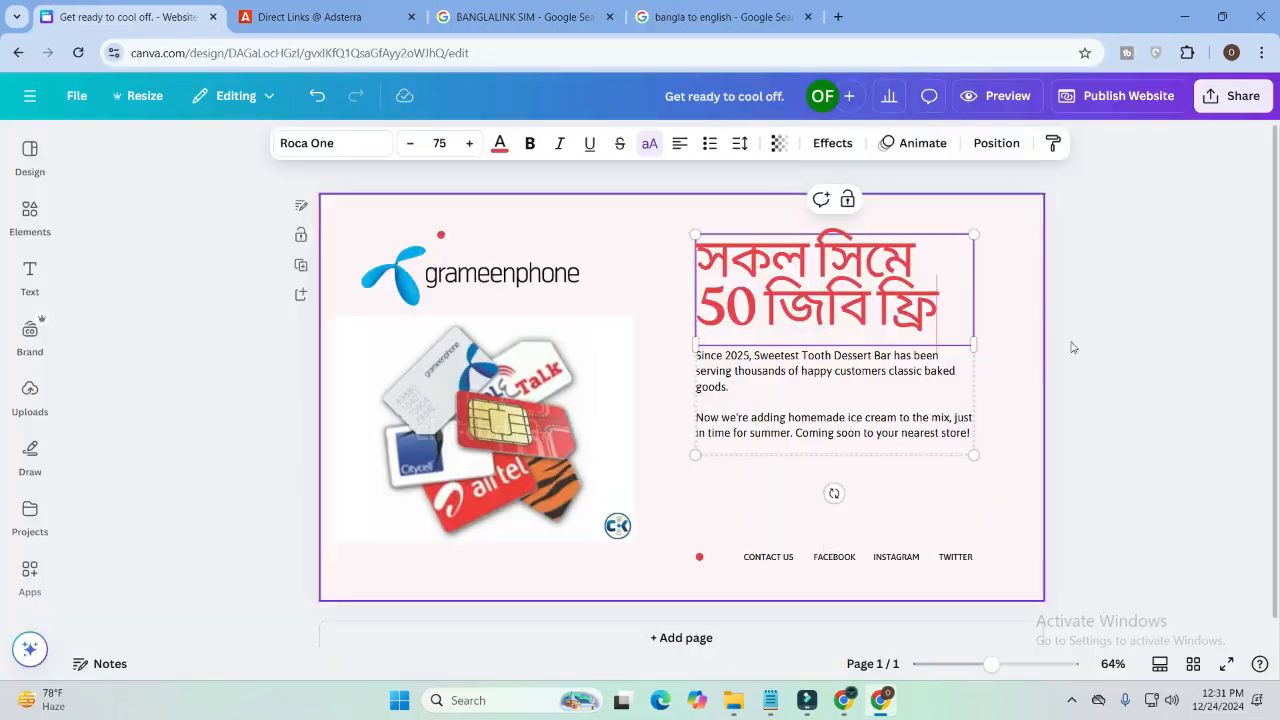
left_click(1137, 329)
left_click(865, 287)
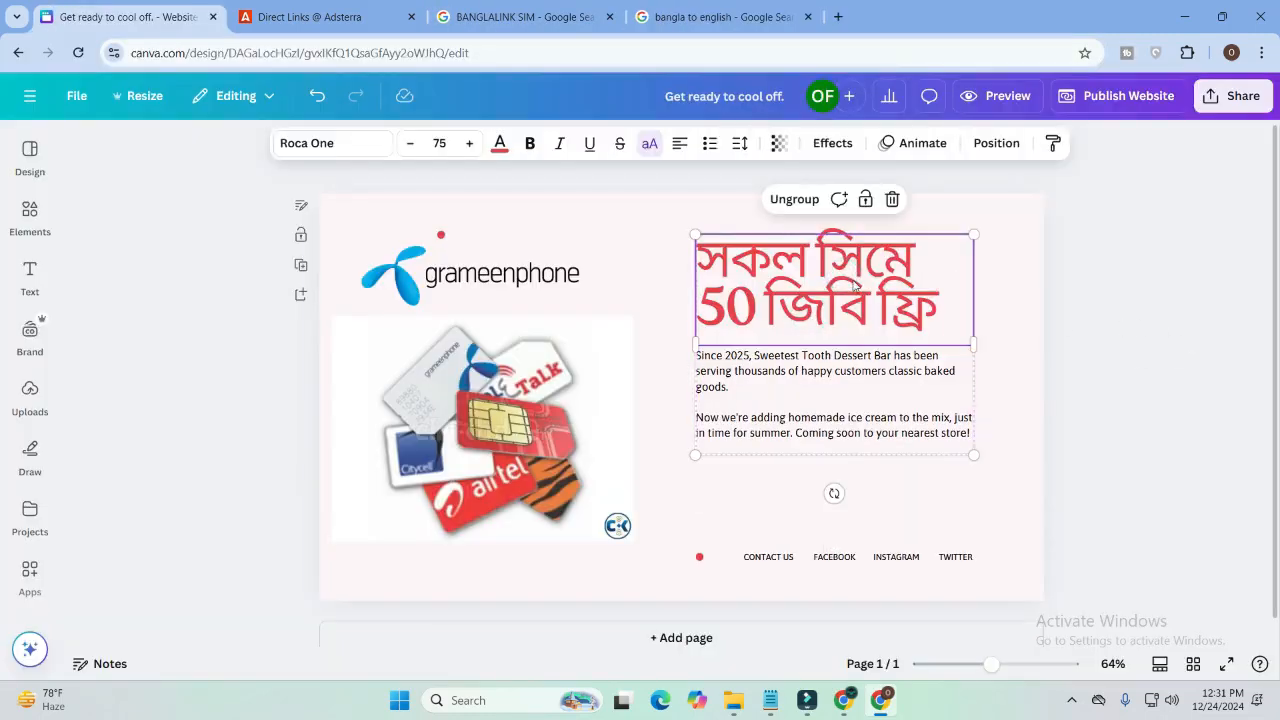
Search the fonts for Bengali, try Myriad Bengali and Neue Frutiger Bengali, and set the Bangla heading's font to Linotype Bengali.
left_click(322, 143)
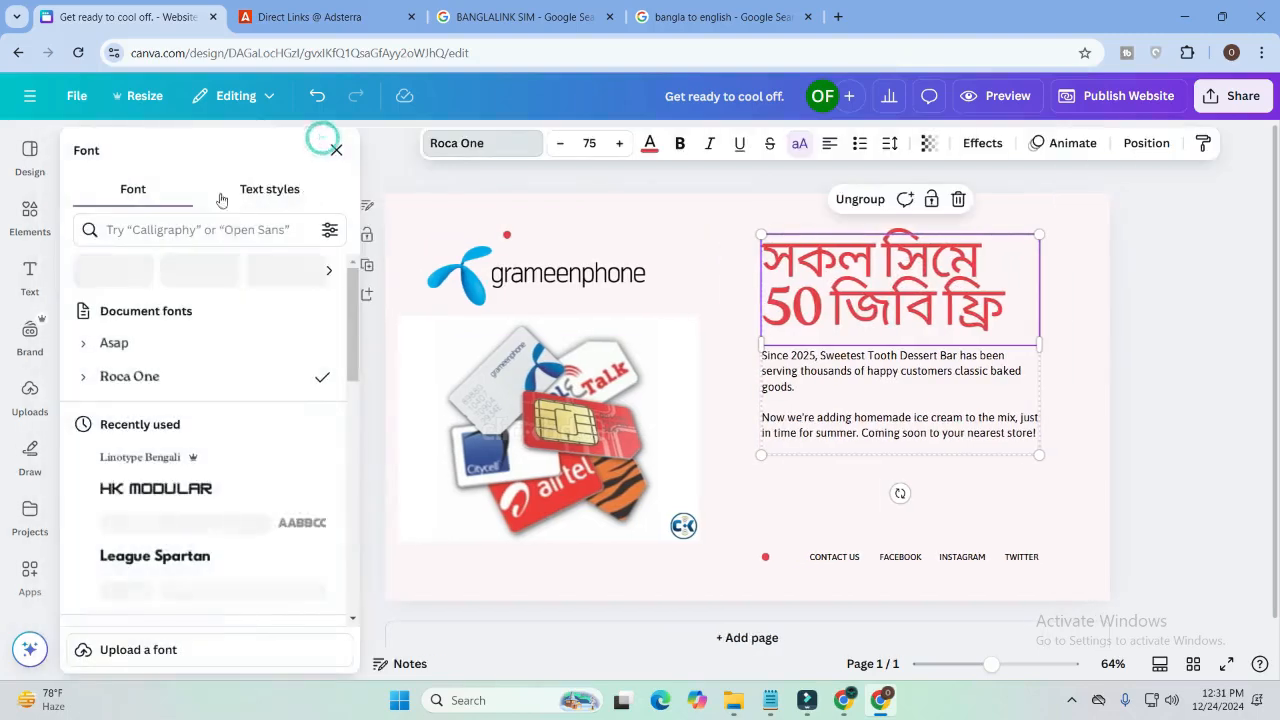
left_click(223, 229)
type("BENG")
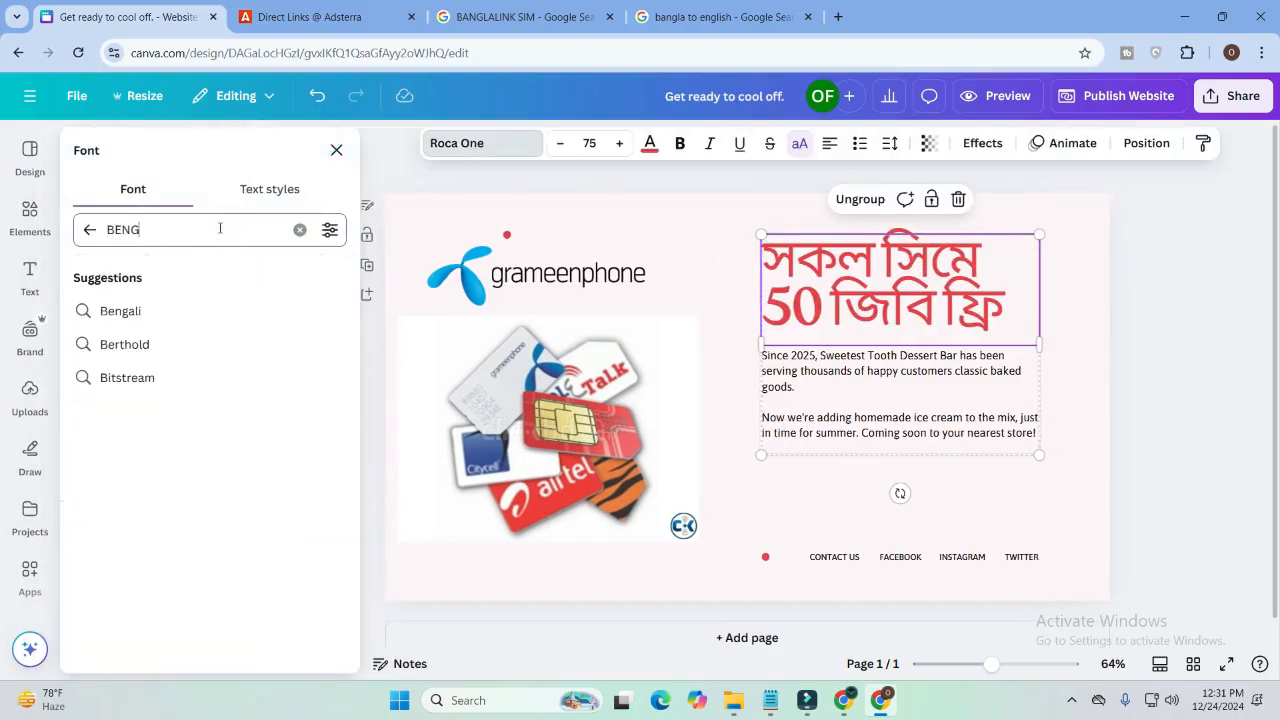
left_click(130, 314)
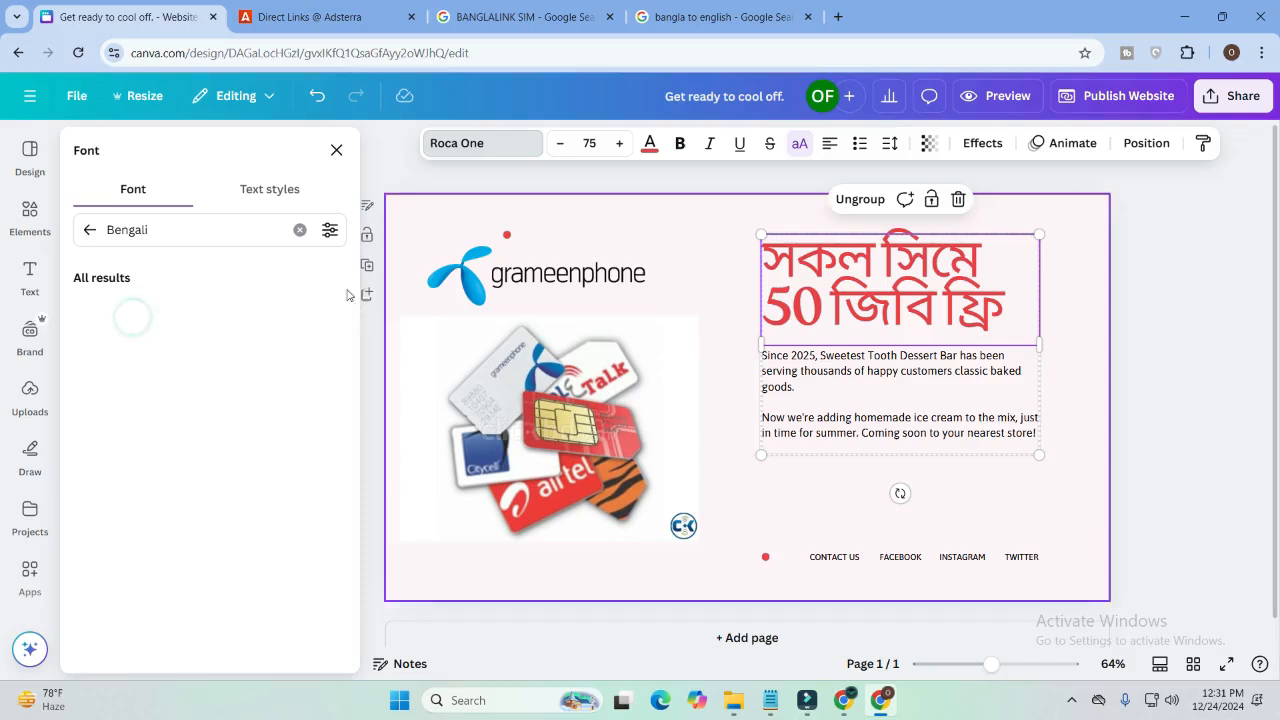
left_click(162, 311)
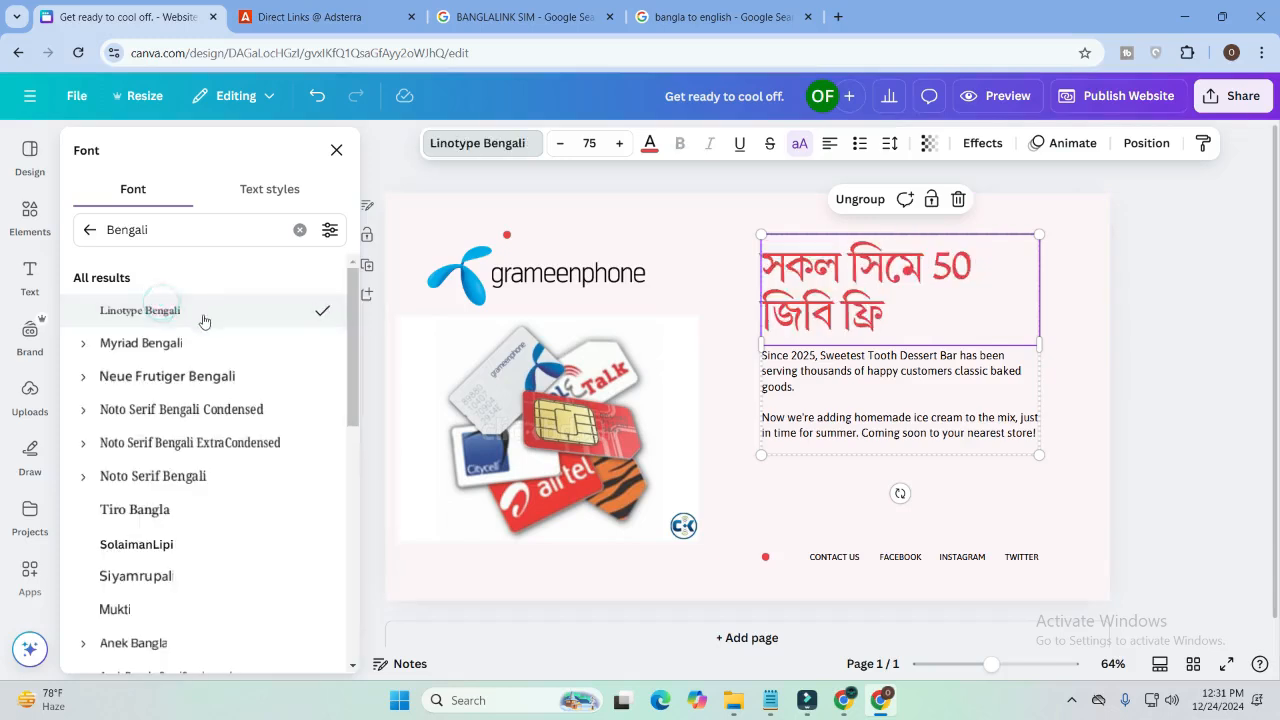
left_click(135, 346)
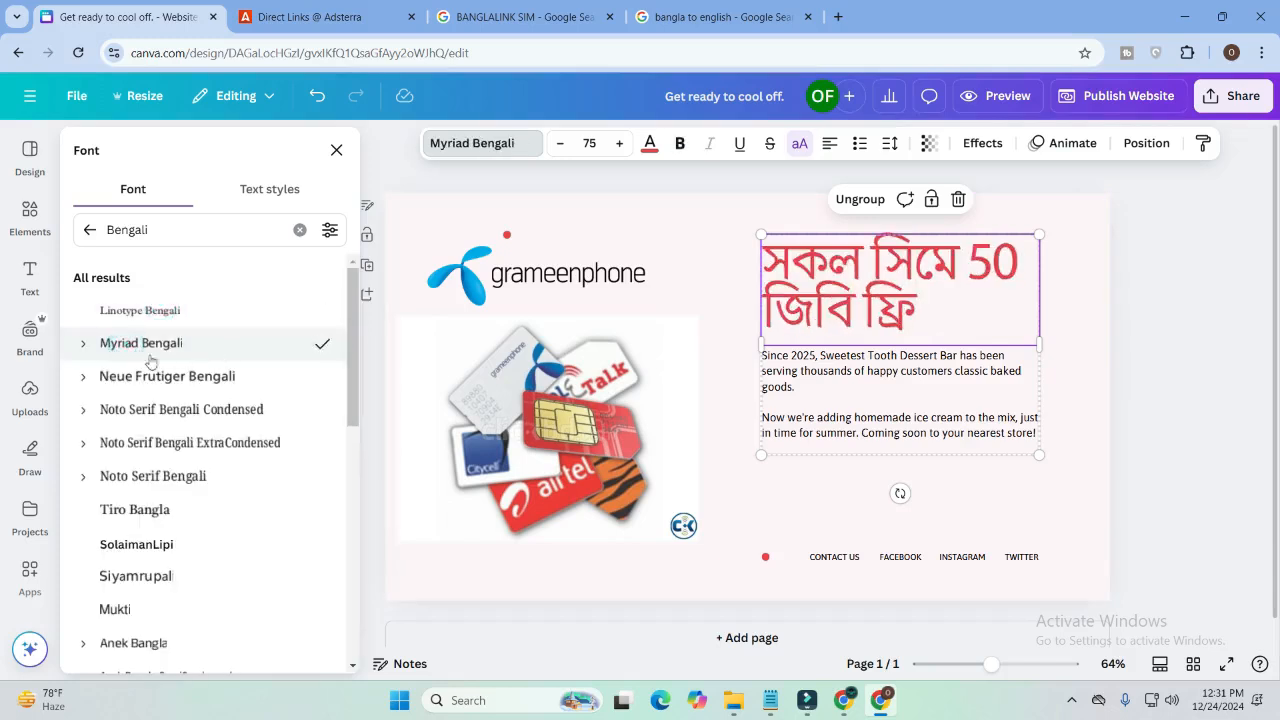
left_click(125, 374)
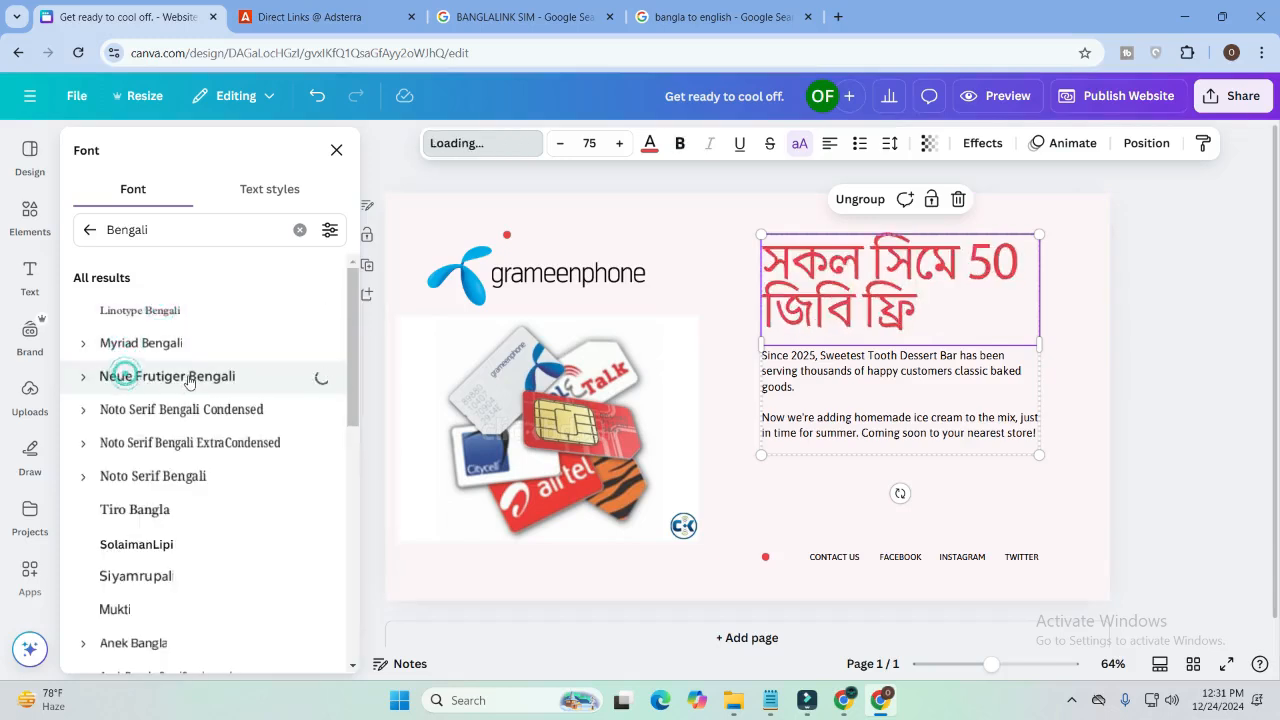
left_click(138, 316)
Set the font size of the Bangla heading to 60.
double_click(806, 311)
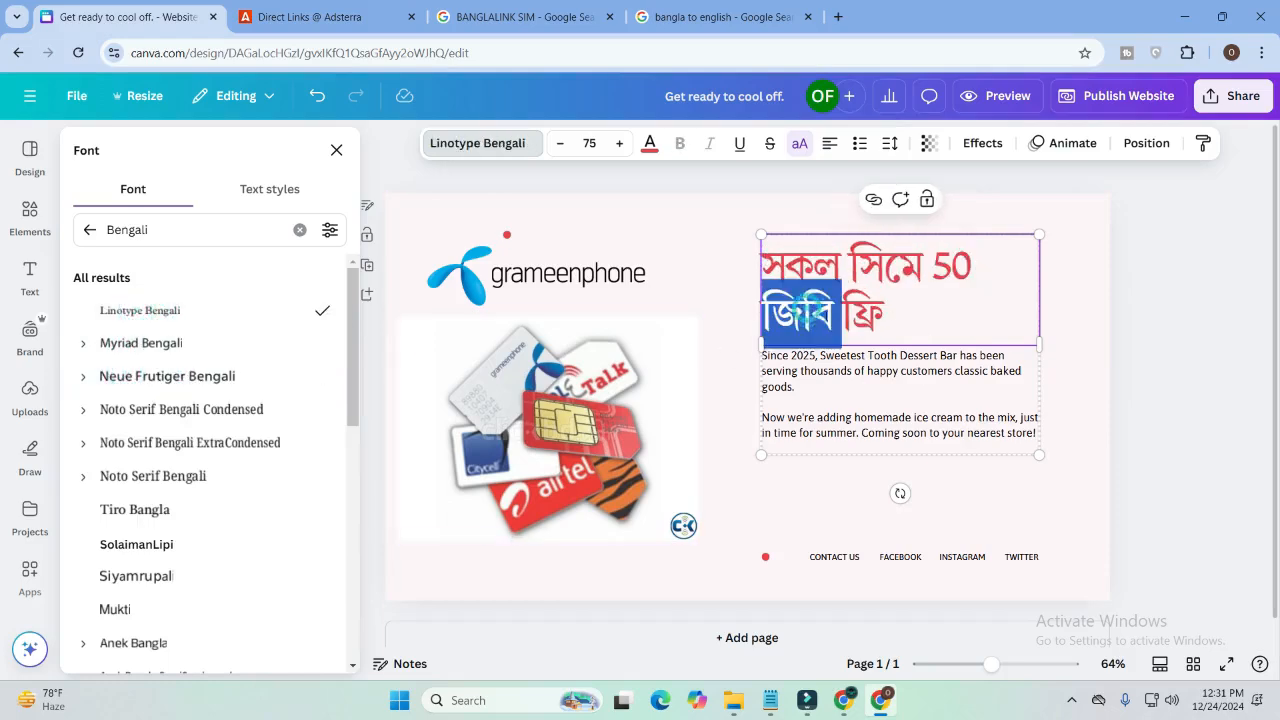
left_click_drag(824, 316, 842, 316)
triple_click(900, 318)
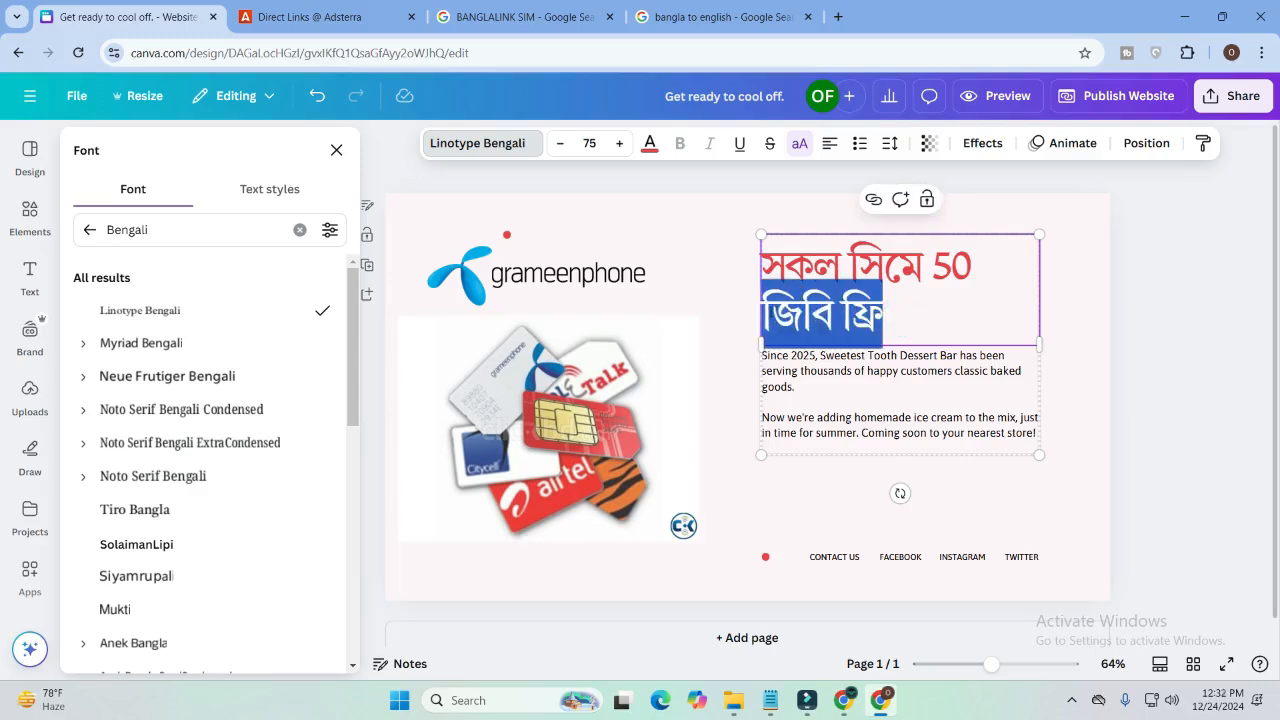
left_click(912, 299)
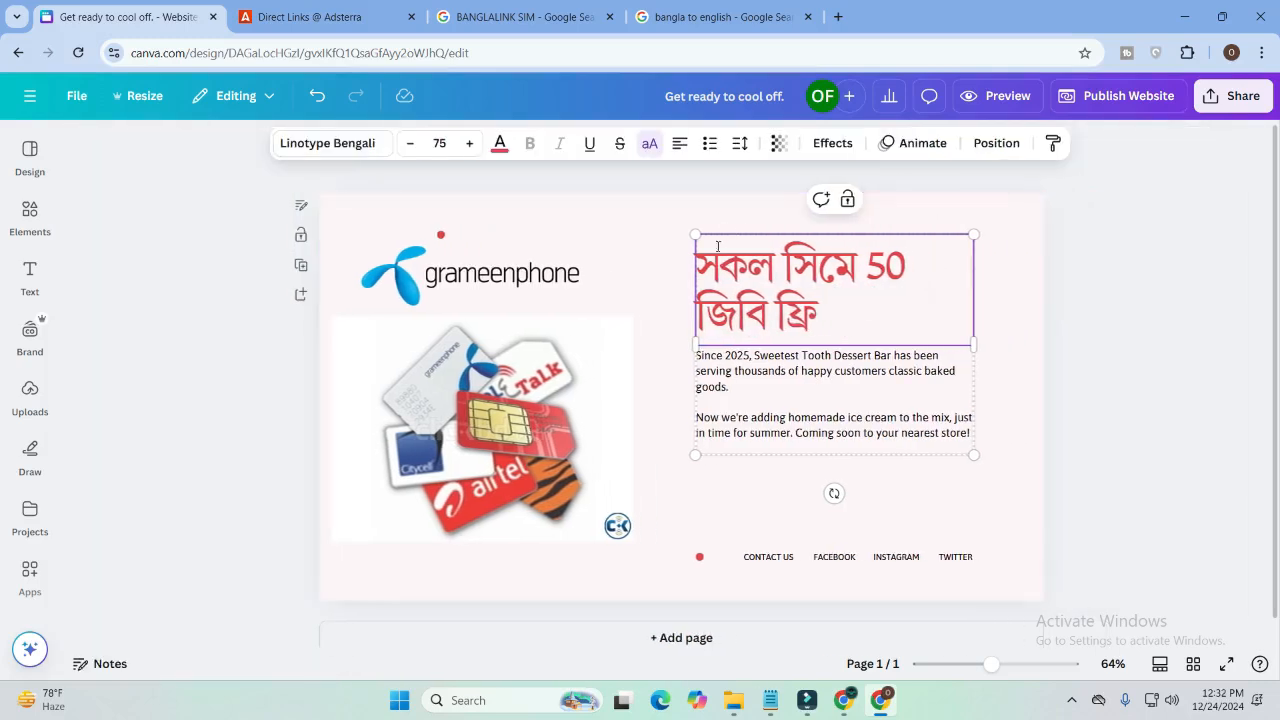
left_click(448, 143)
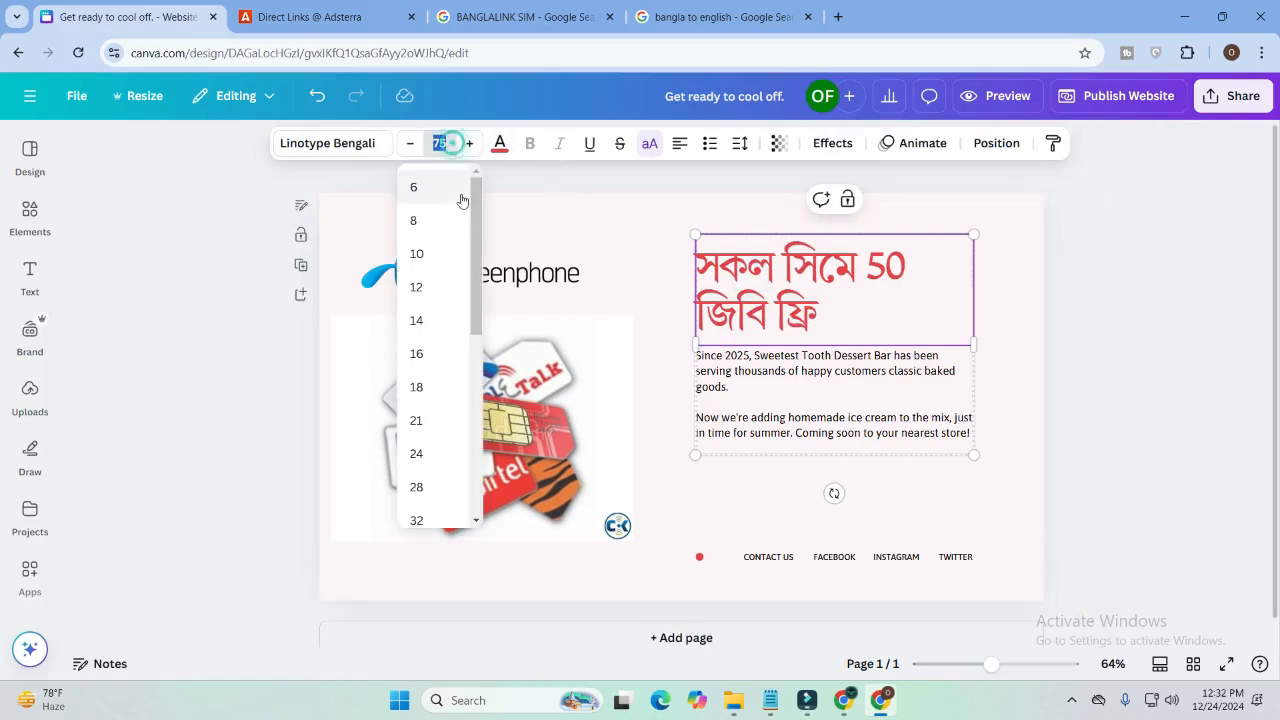
type("60")
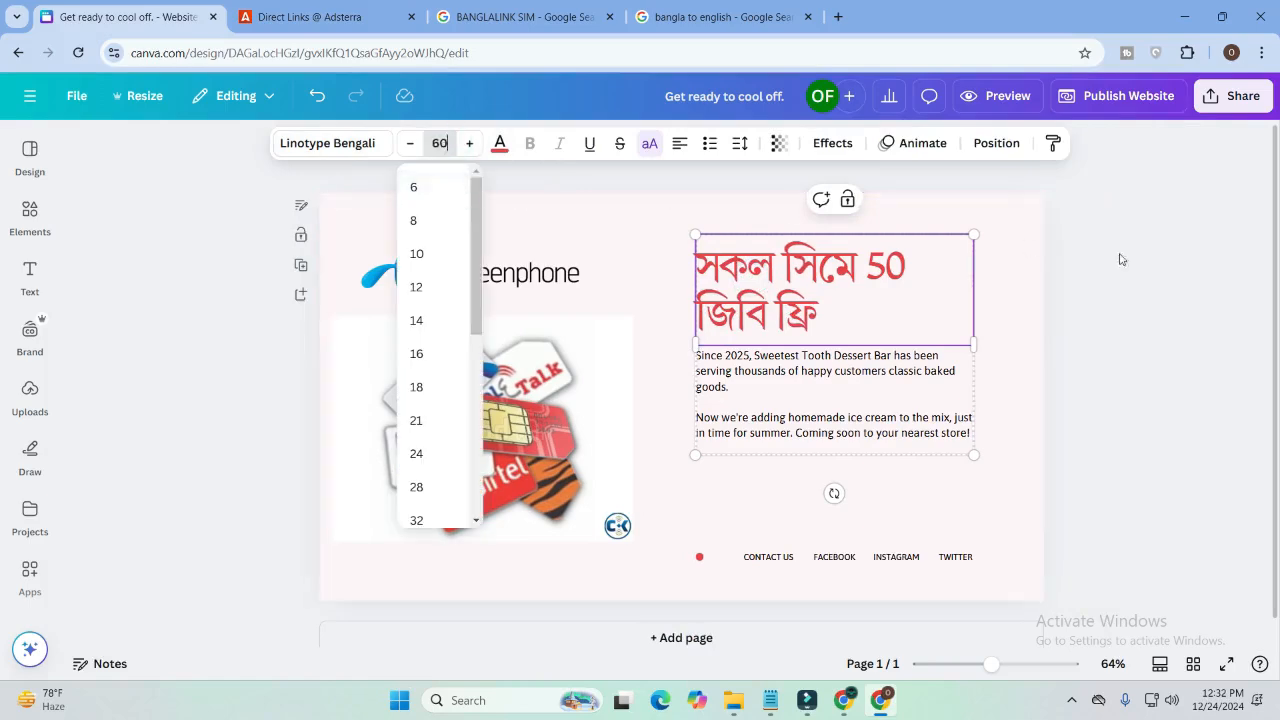
key("Return")
left_click(1140, 264)
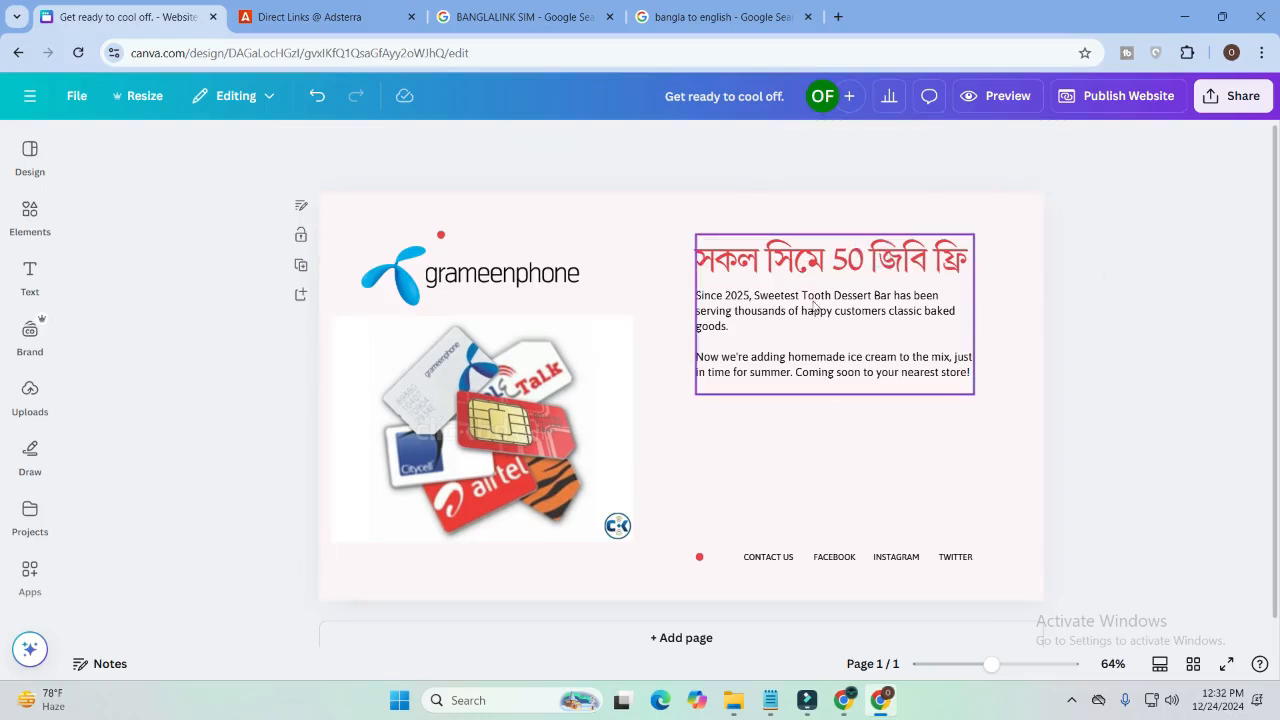
Replace the dessert bar paragraph under the heading with a Bangla description of the limited-time free 50 GB internet offer for all mobile operators.
left_click(815, 307)
double_click(796, 334)
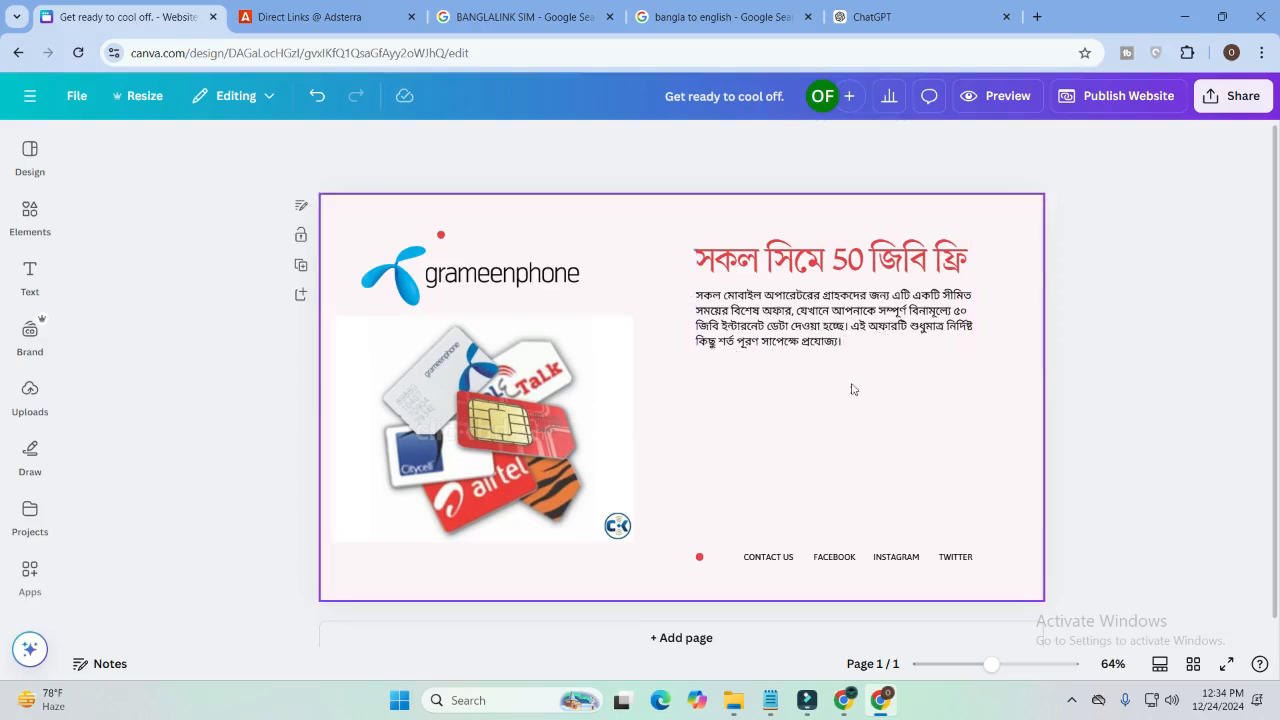
left_click(806, 404)
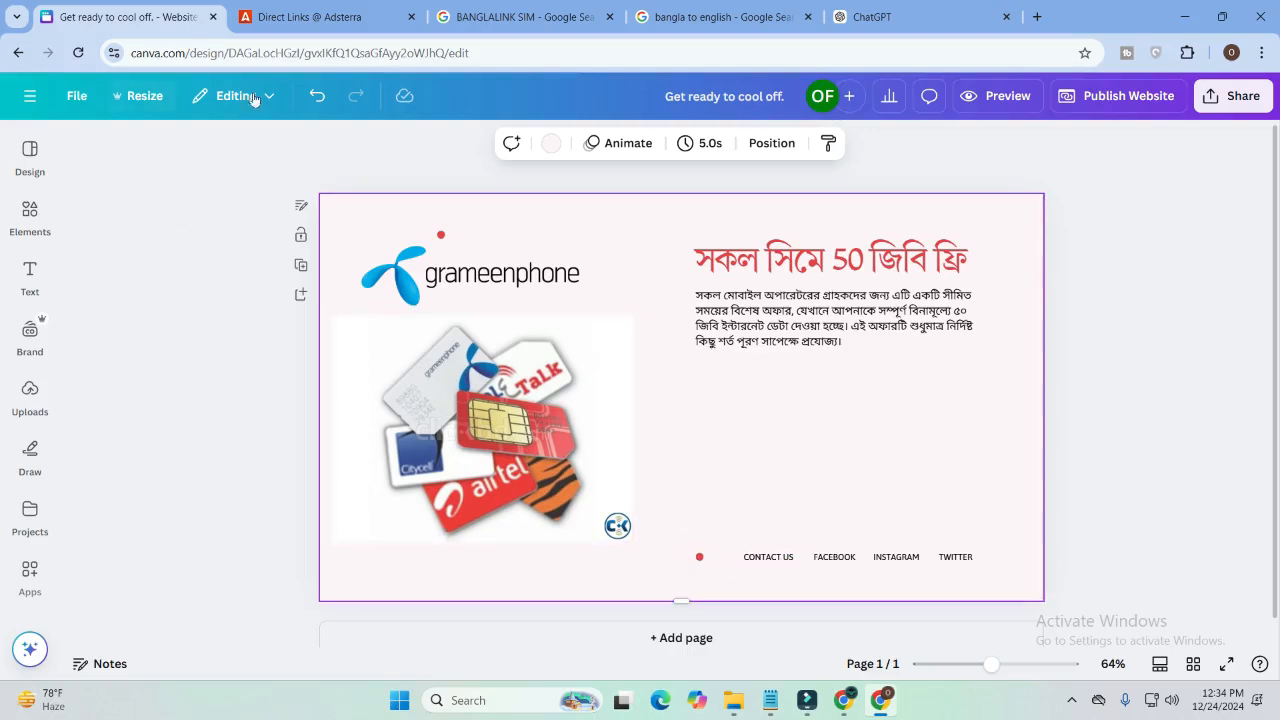
left_click(1171, 374)
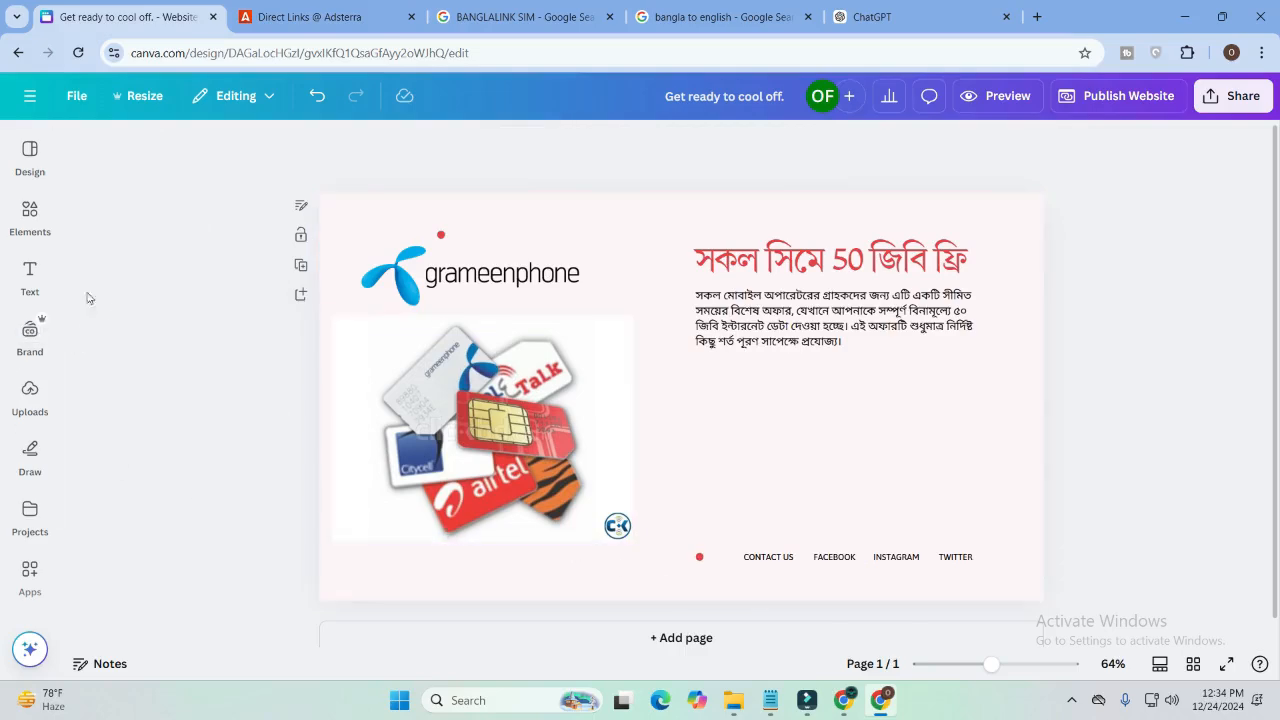
Add a rectangular button shape below the Bangla paragraph and resize it to a flat bar about as wide as the paragraph.
left_click(29, 216)
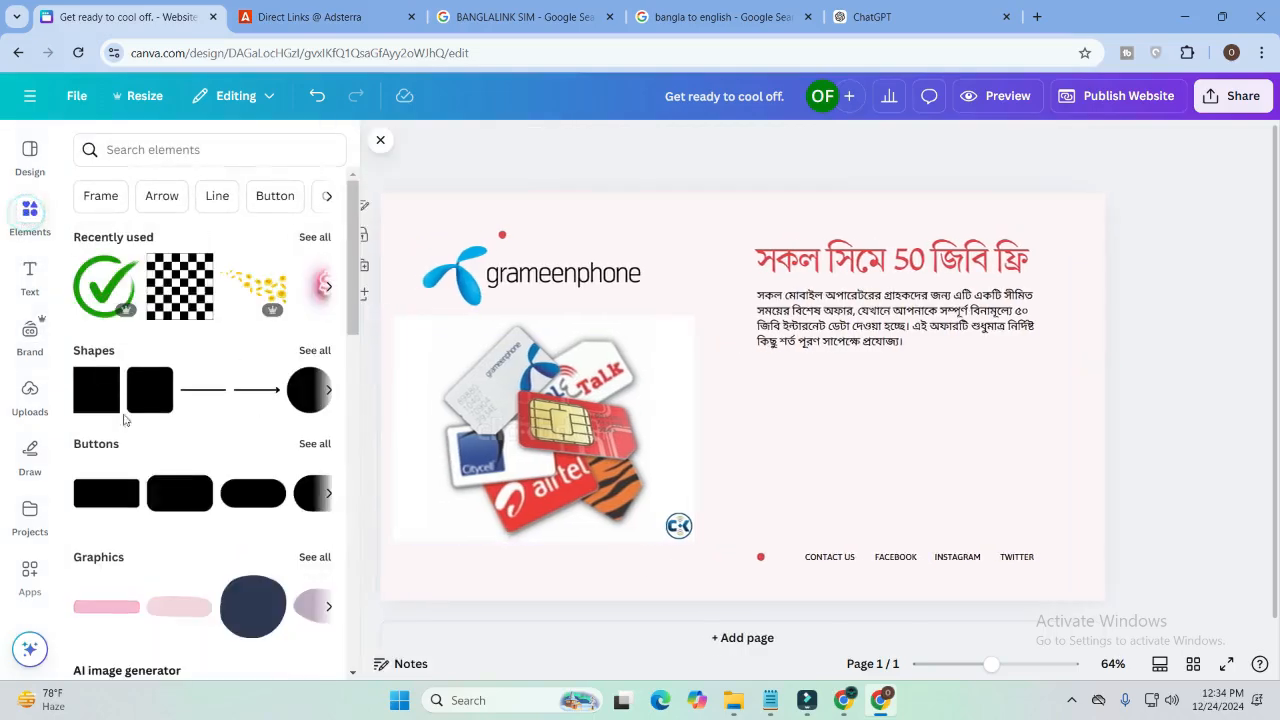
left_click_drag(97, 497, 880, 440)
left_click_drag(962, 411, 1044, 398)
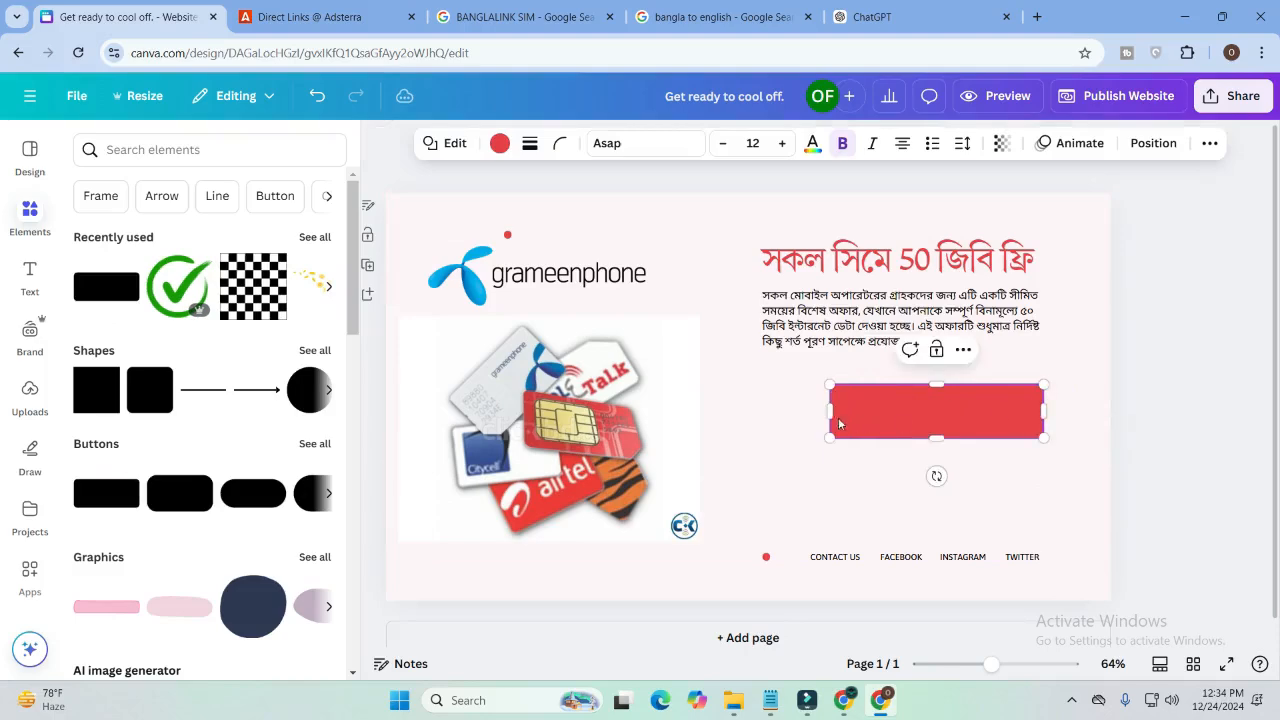
left_click_drag(832, 411, 762, 410)
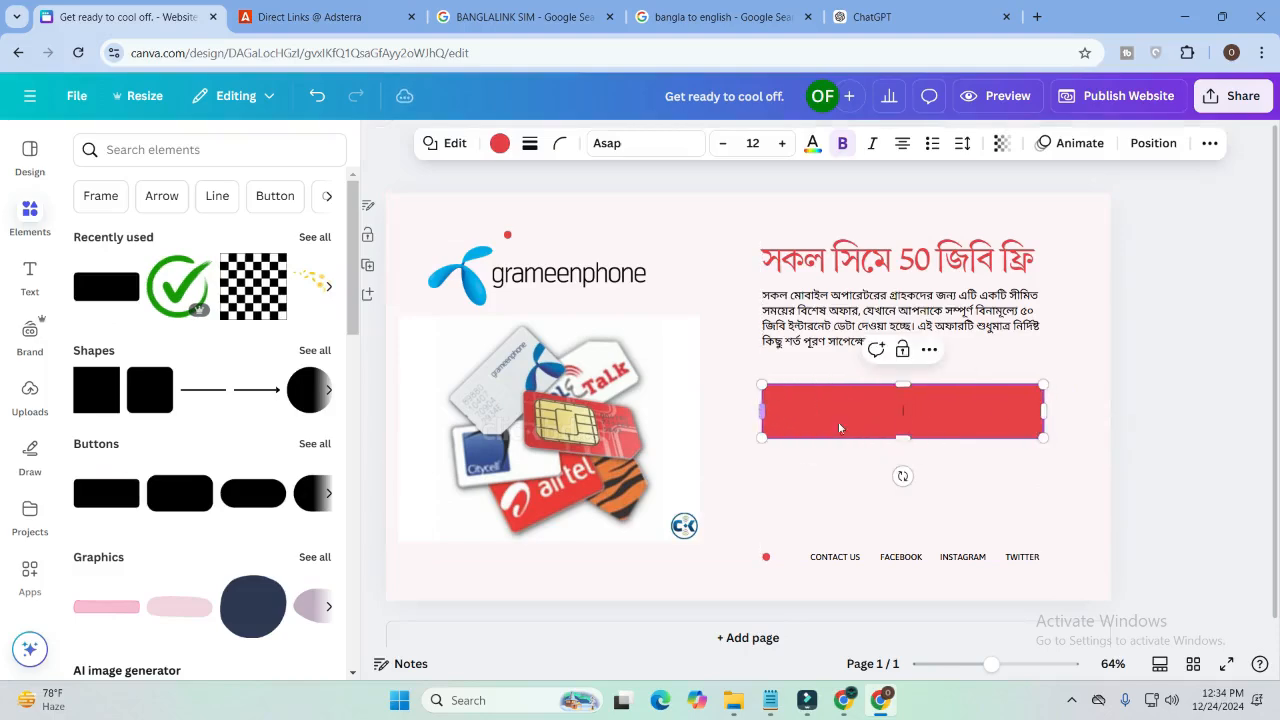
left_click_drag(904, 437, 909, 408)
left_click(1166, 386)
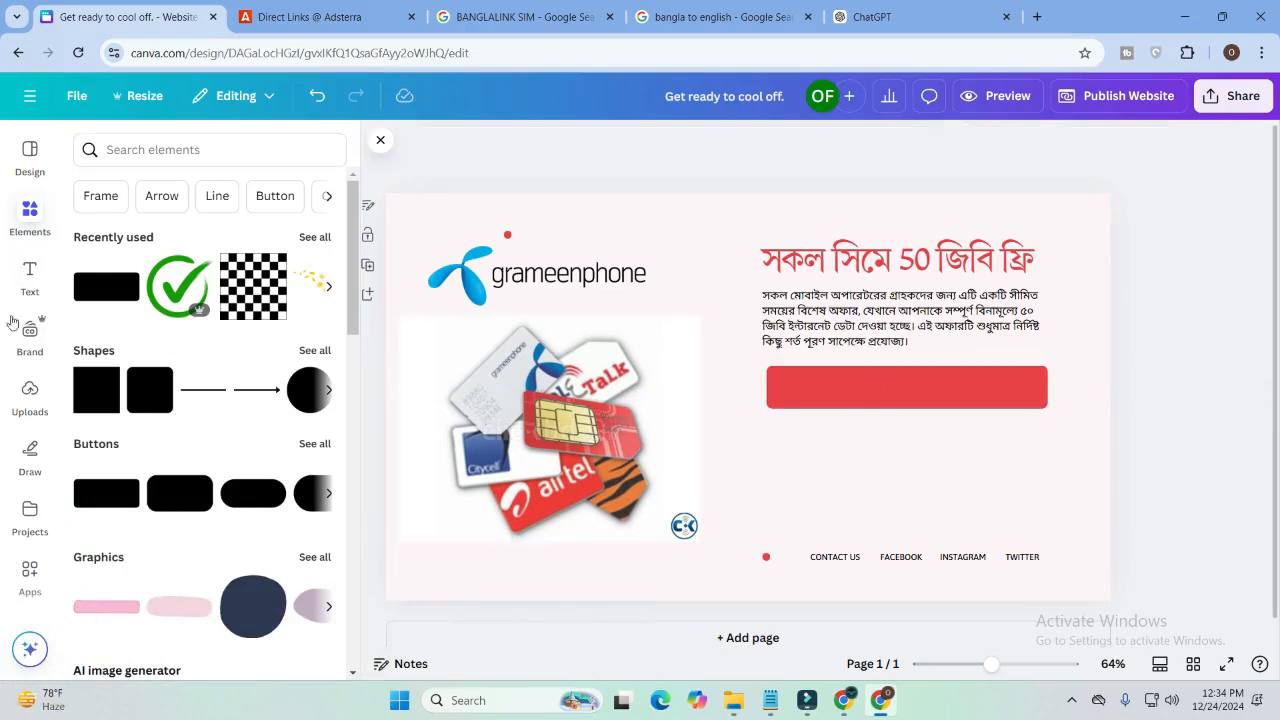
Add a heading text over the red button and change its wording to "GET OFFER".
left_click(27, 285)
left_click_drag(150, 390, 830, 367)
double_click(897, 386)
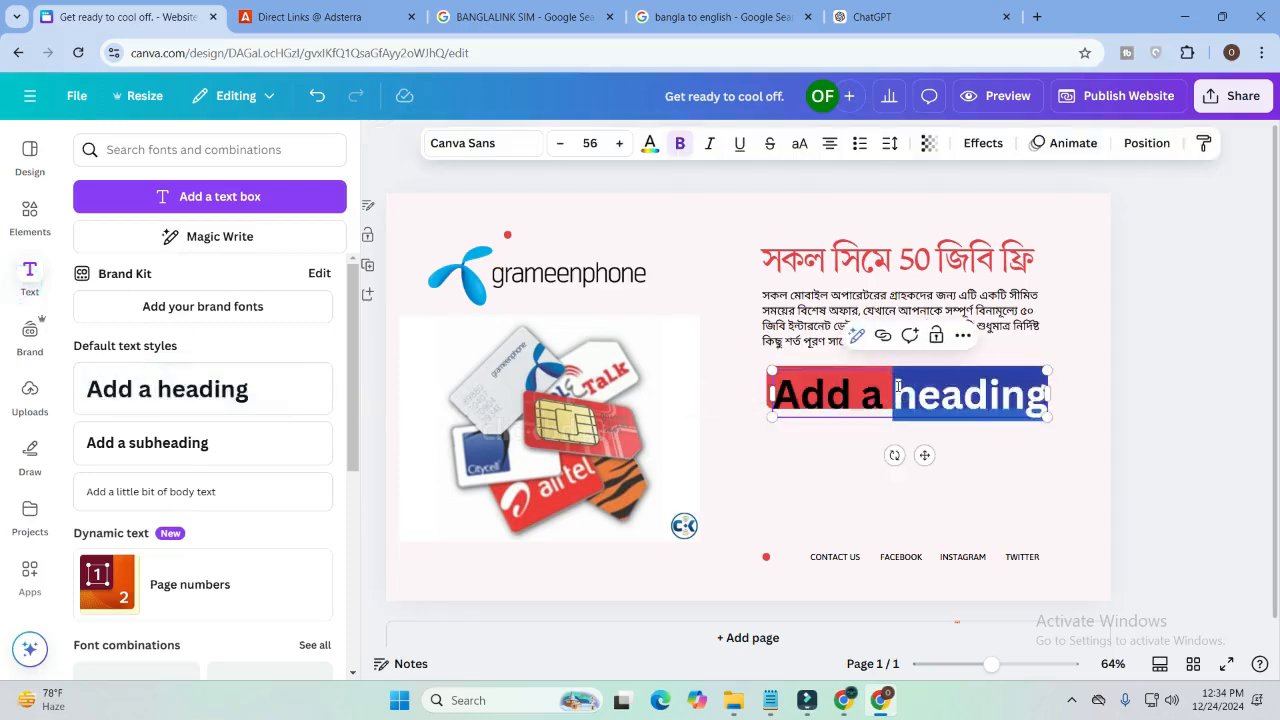
triple_click(897, 386)
type("gE")
key("BackSpace")
key("BackSpace")
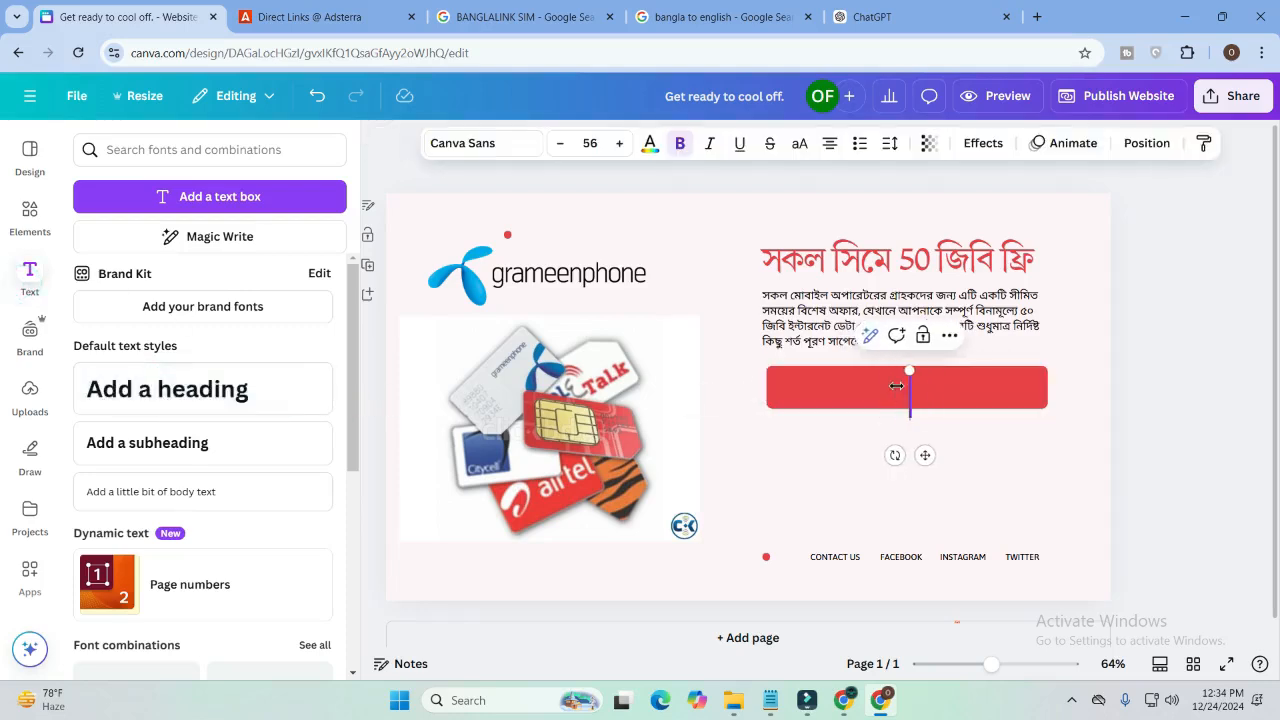
type("GET")
type("OFFER")
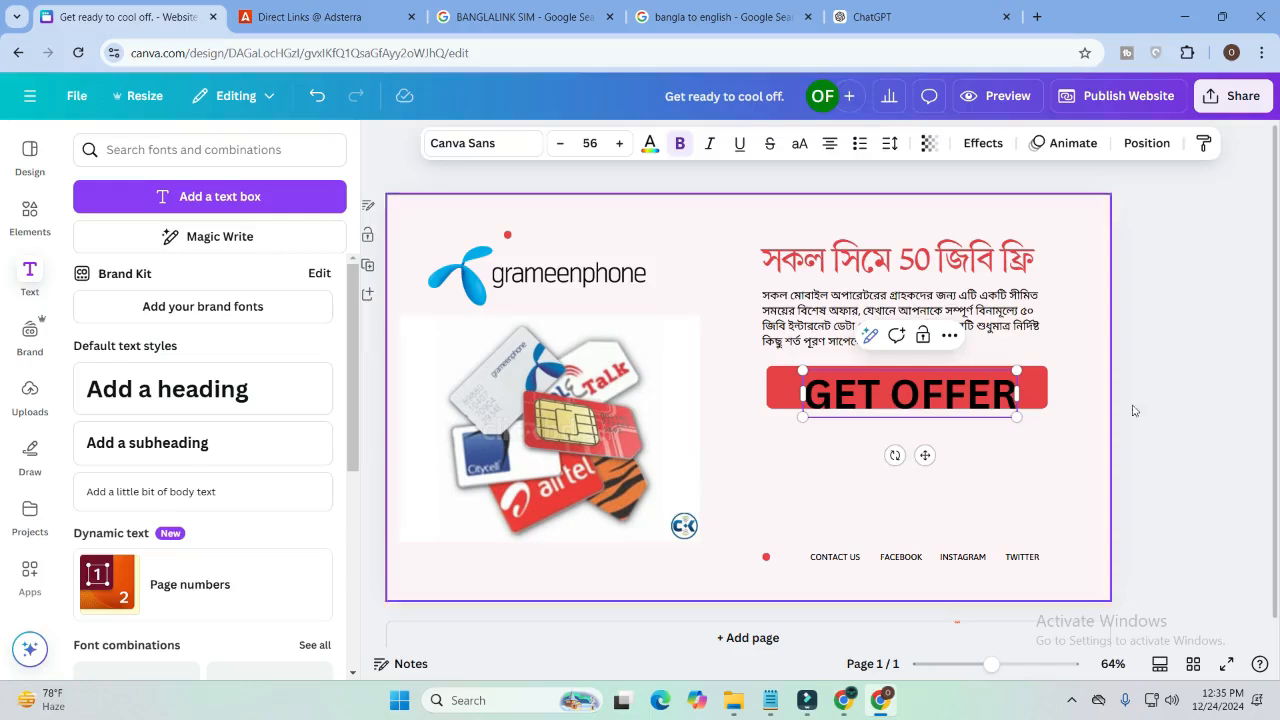
left_click(1246, 391)
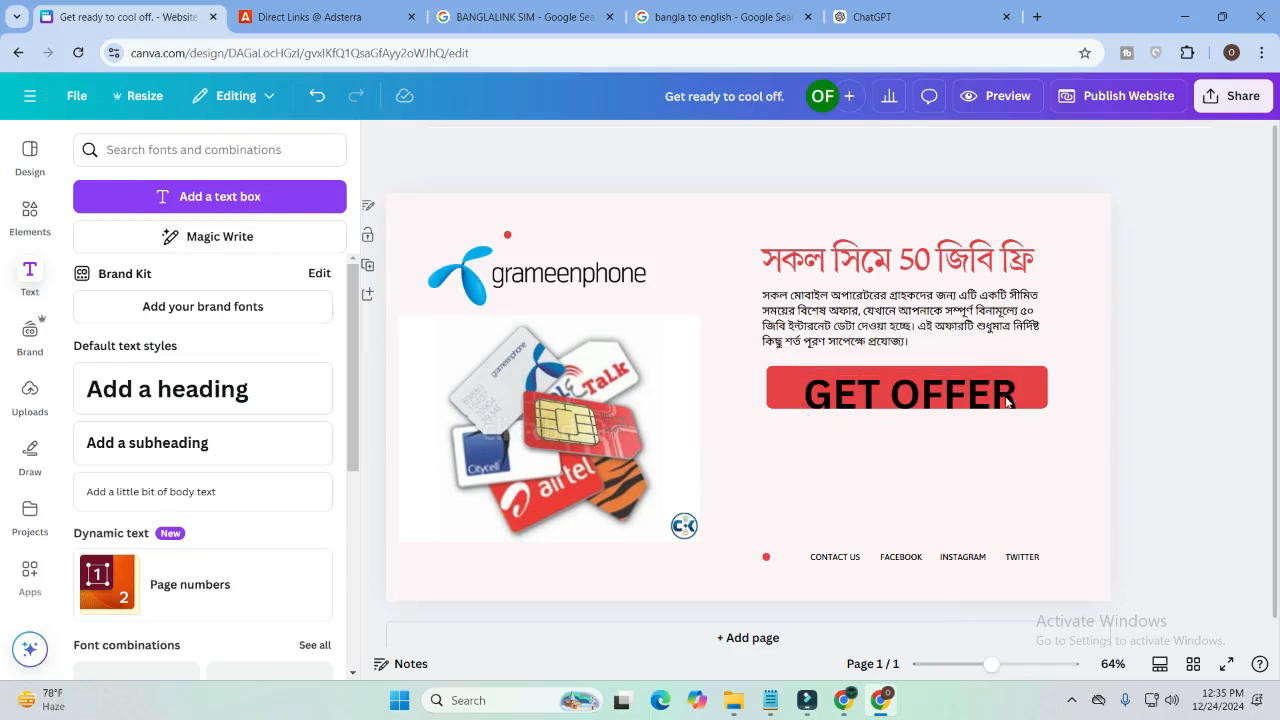
Move the GET OFFER text slightly so it sits centred on the red button.
left_click(912, 402)
left_click_drag(964, 391, 936, 395)
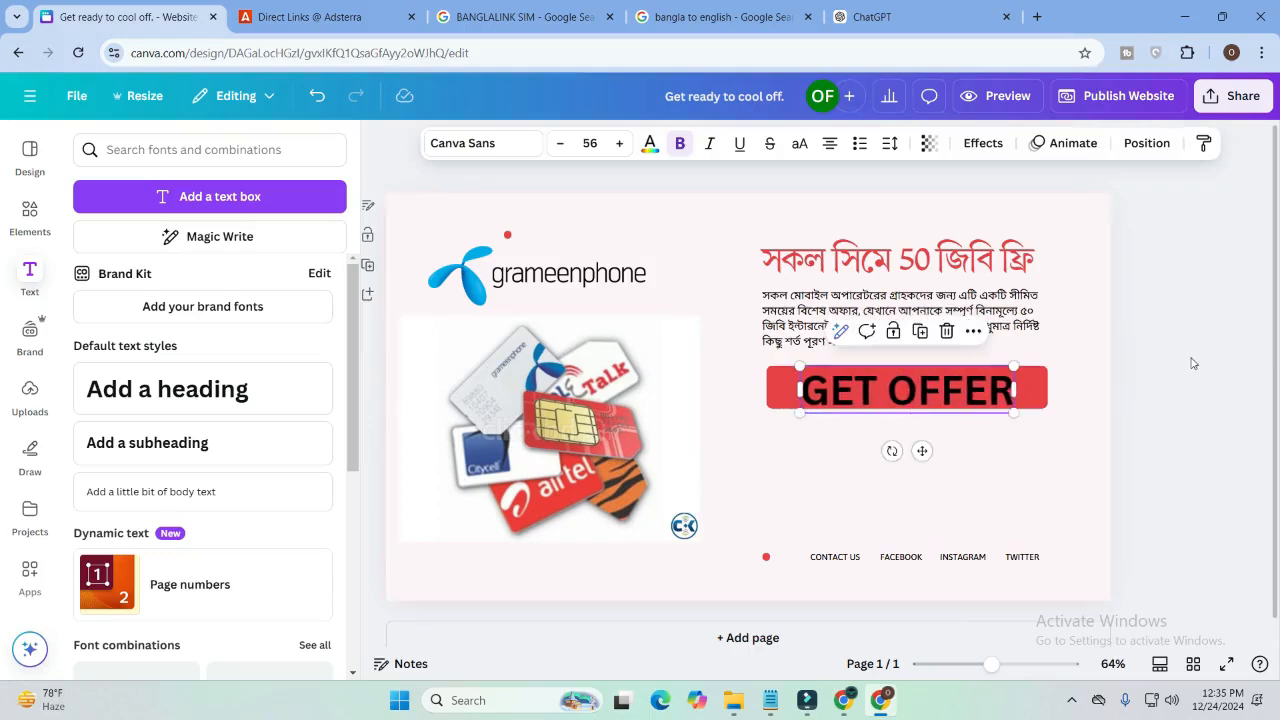
left_click(1191, 363)
Recolor the whole GET OFFER text with the very pale pink from the document colors.
left_click(1000, 384)
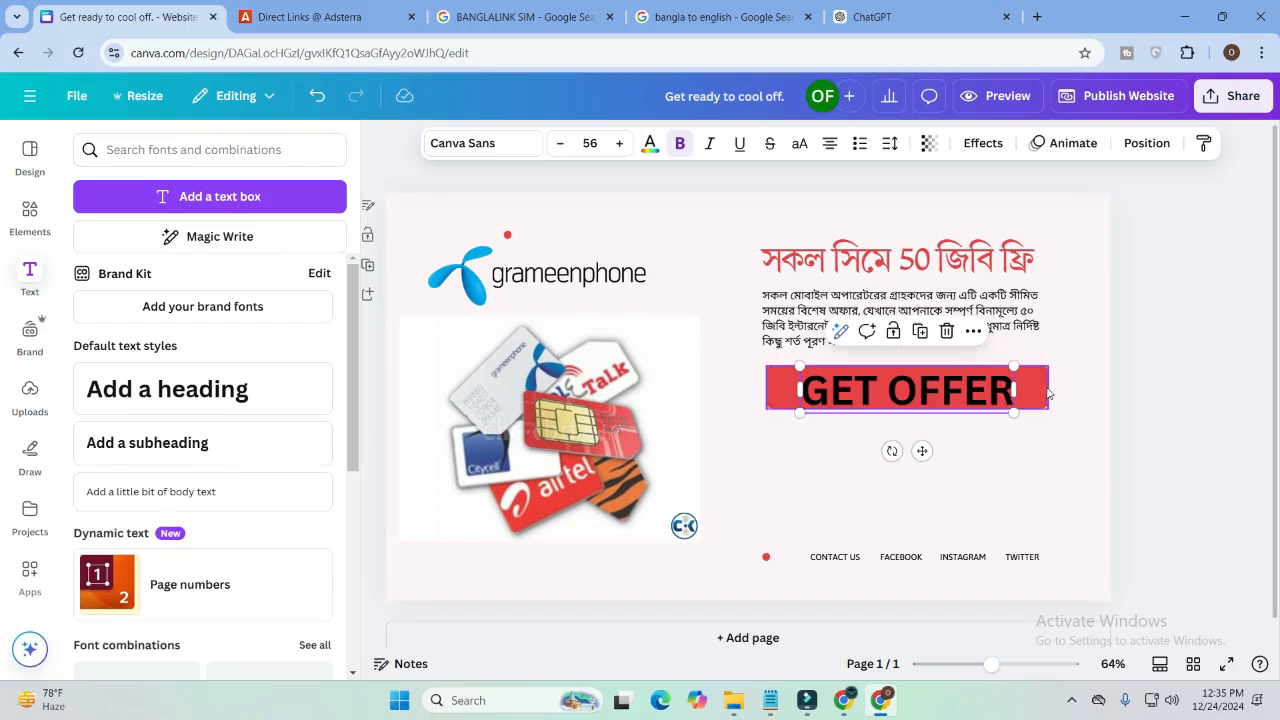
left_click(966, 398)
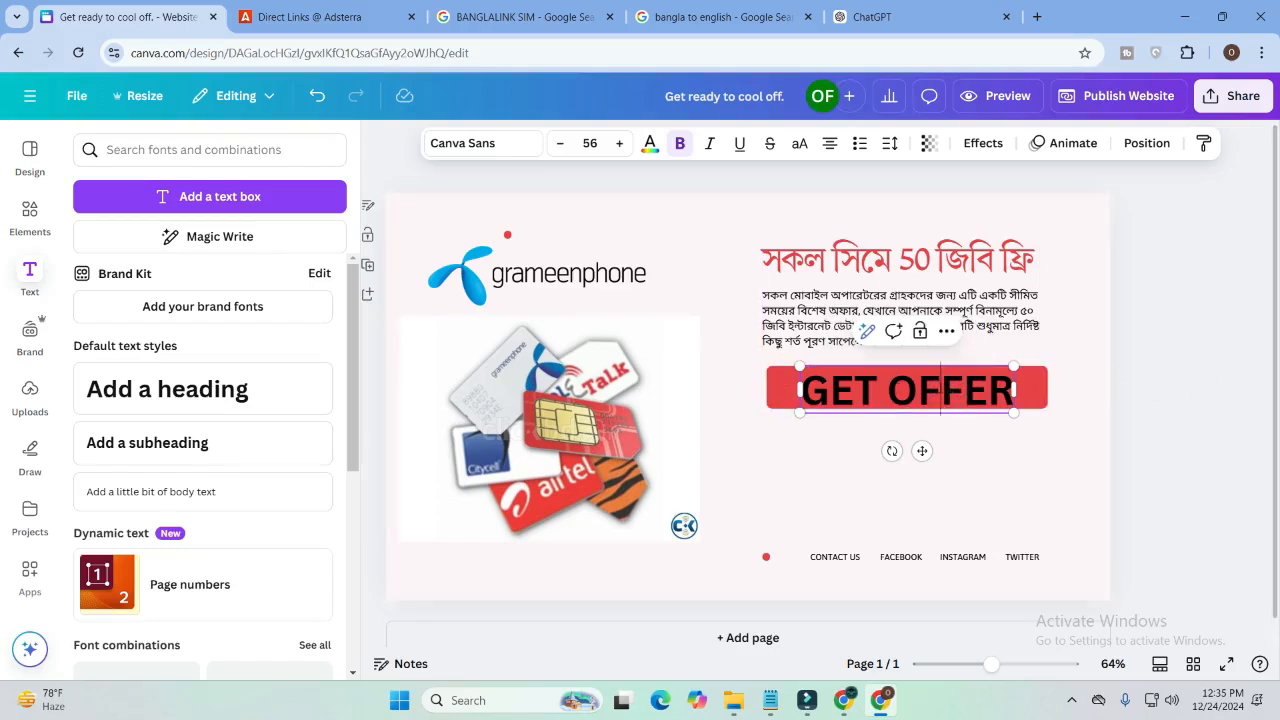
key("ctrl+a")
left_click(650, 143)
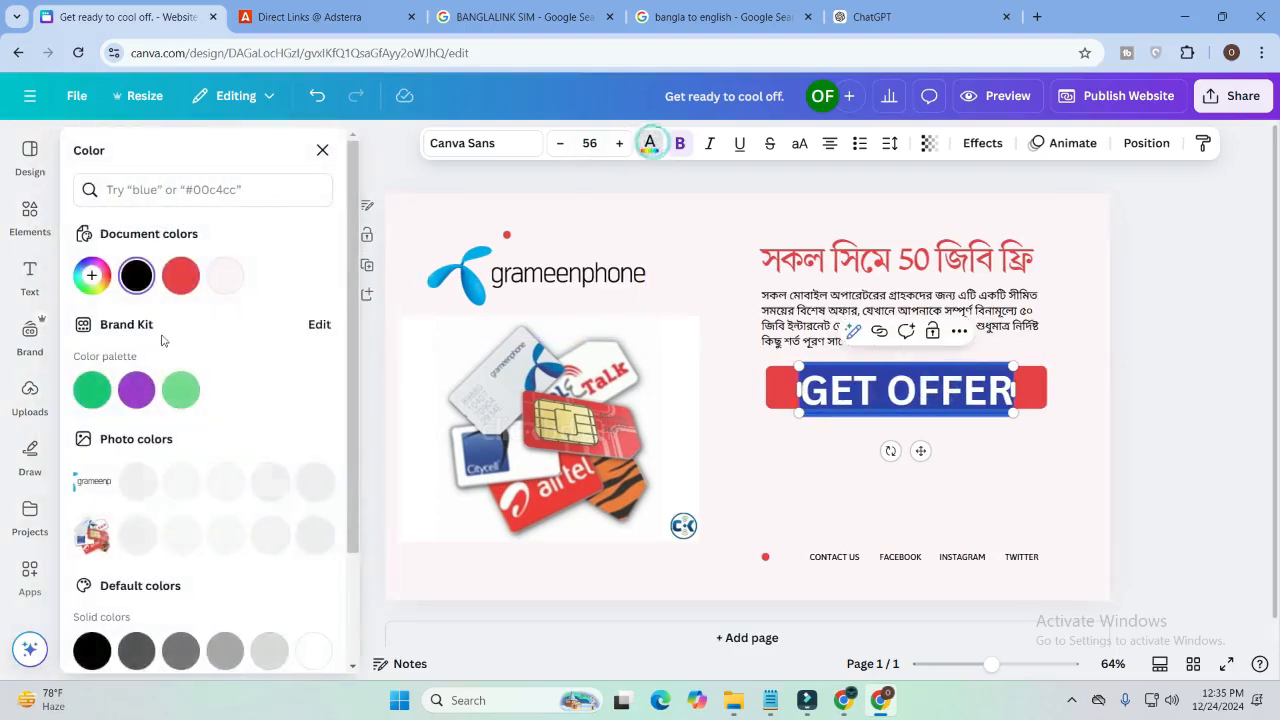
left_click(228, 276)
left_click(1220, 264)
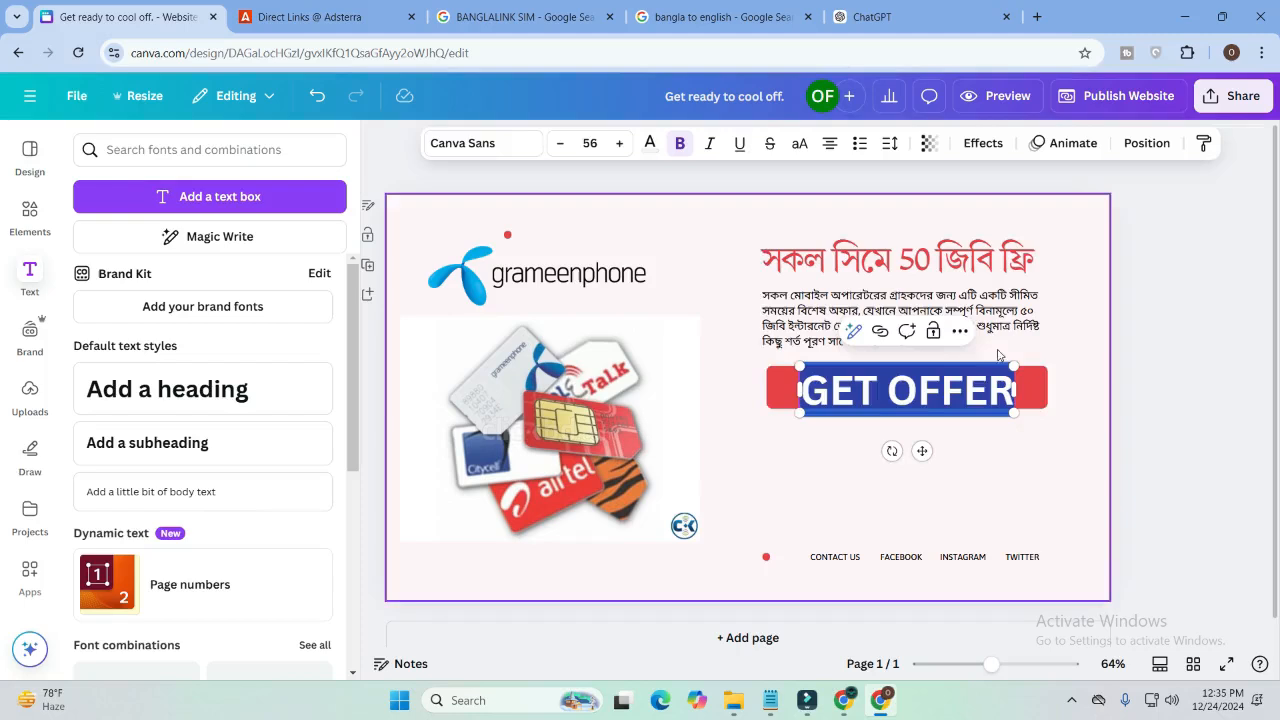
left_click(1100, 412)
Try the Myriad Bengali, Neue Frutiger Bengali and Noto Serif Bengali Condensed fonts on the GET OFFER text.
left_click(906, 395)
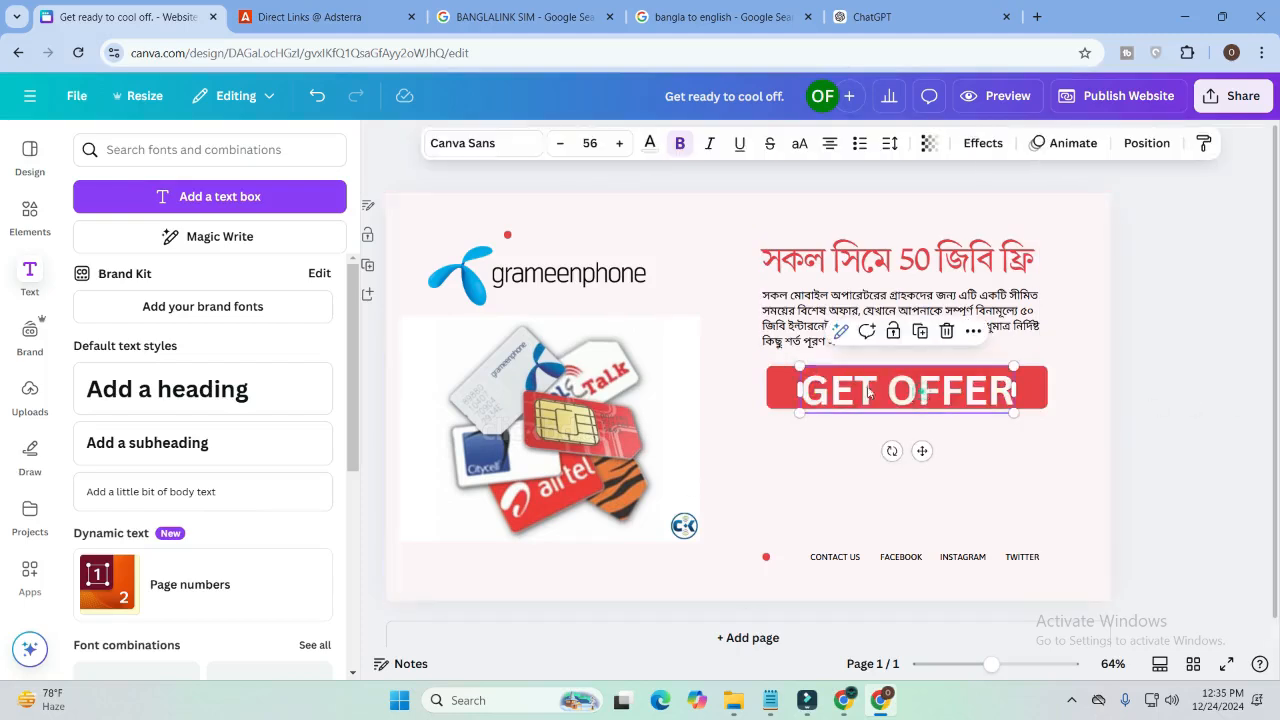
left_click(520, 148)
left_click(175, 343)
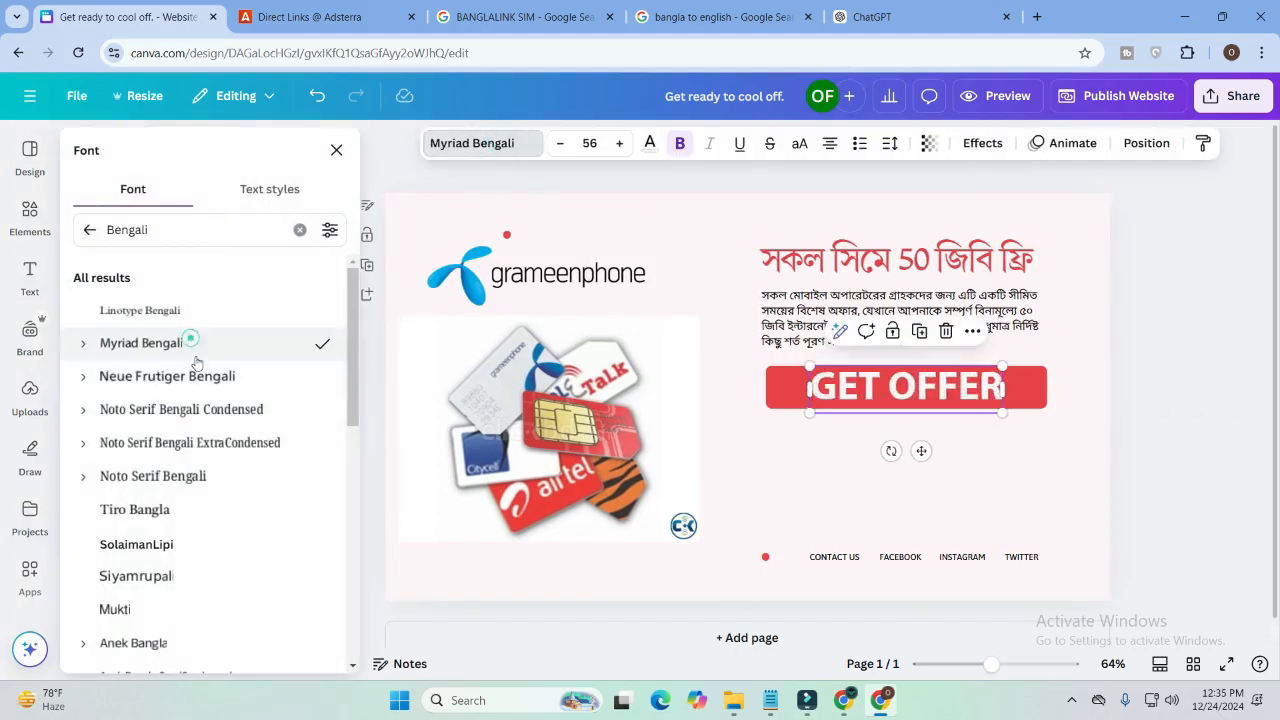
left_click(194, 374)
left_click(165, 406)
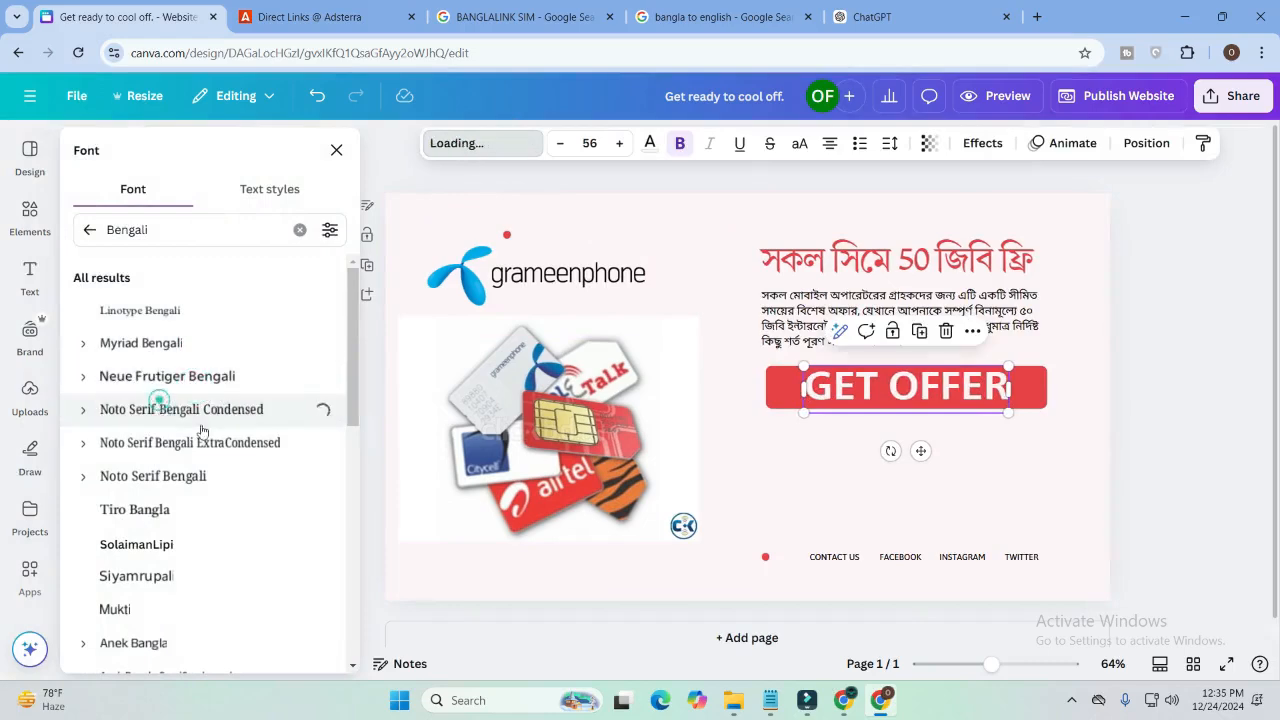
Try the Charu Chandan Blood Drip font on the GET OFFER text, found through the earlier BLOOD font search.
left_click(299, 229)
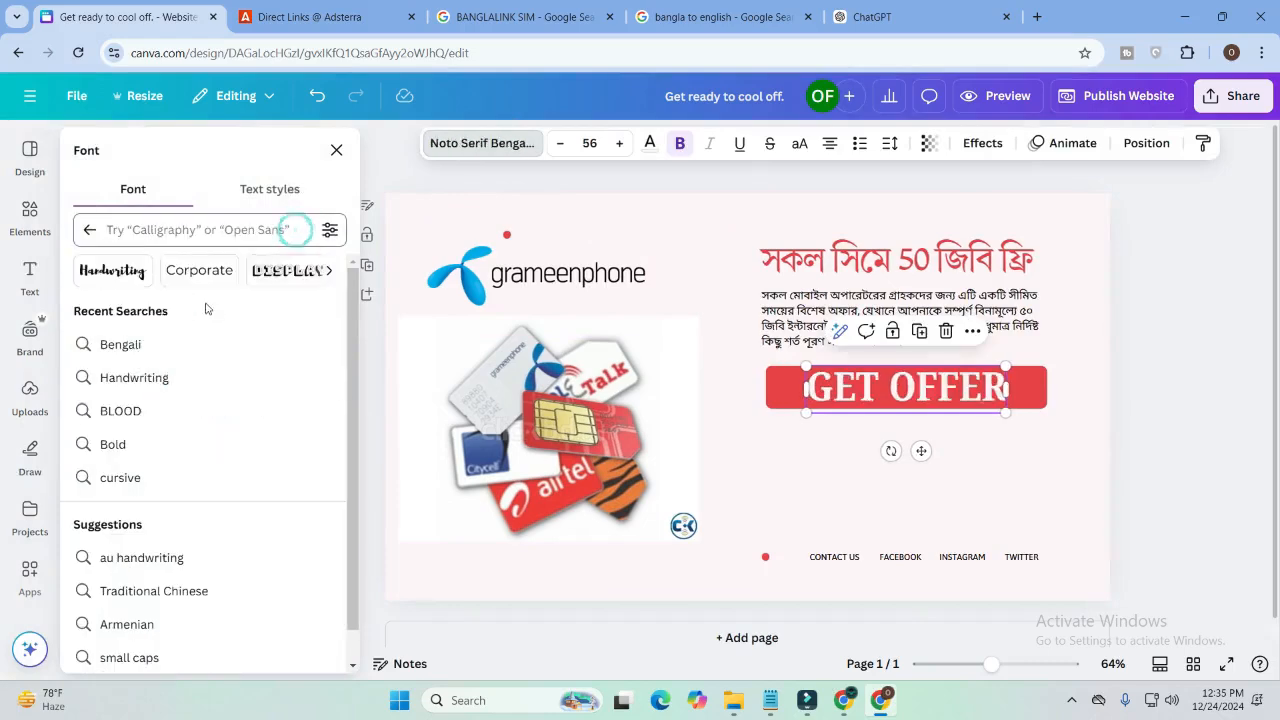
left_click(135, 411)
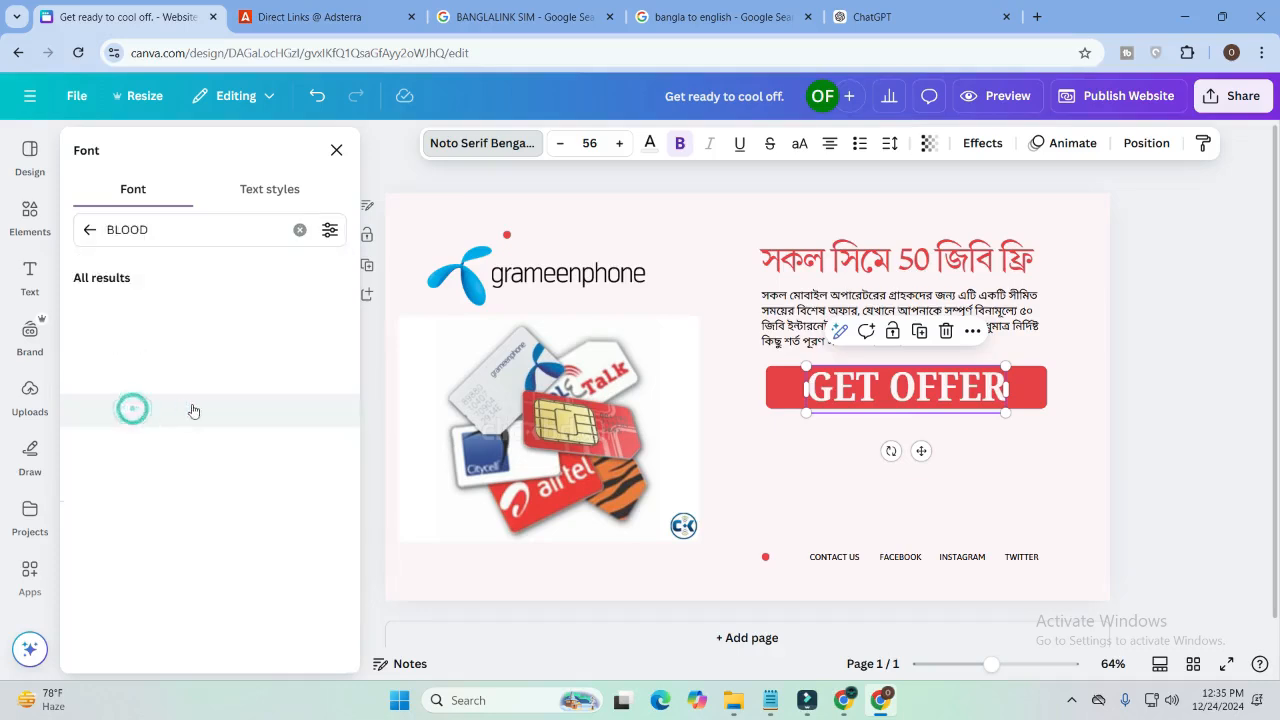
left_click(204, 314)
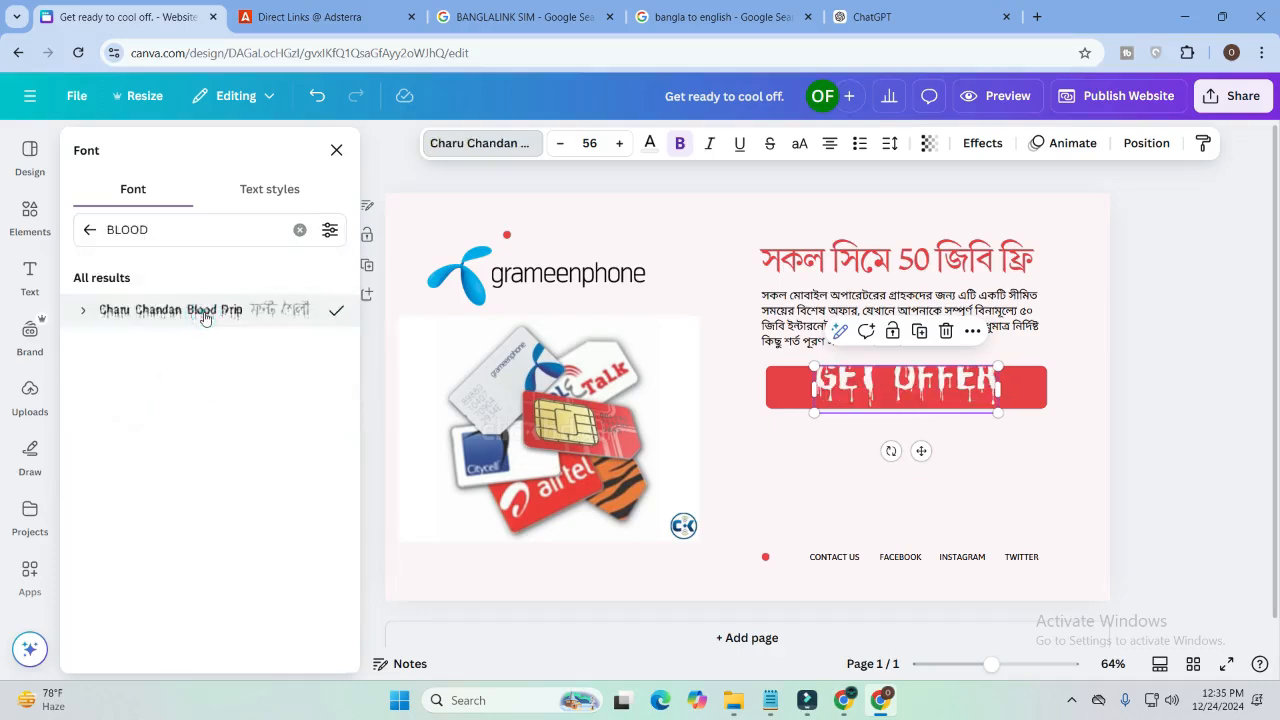
Set the GET OFFER text's font to Open Sauce from the recommended fonts.
left_click(88, 230)
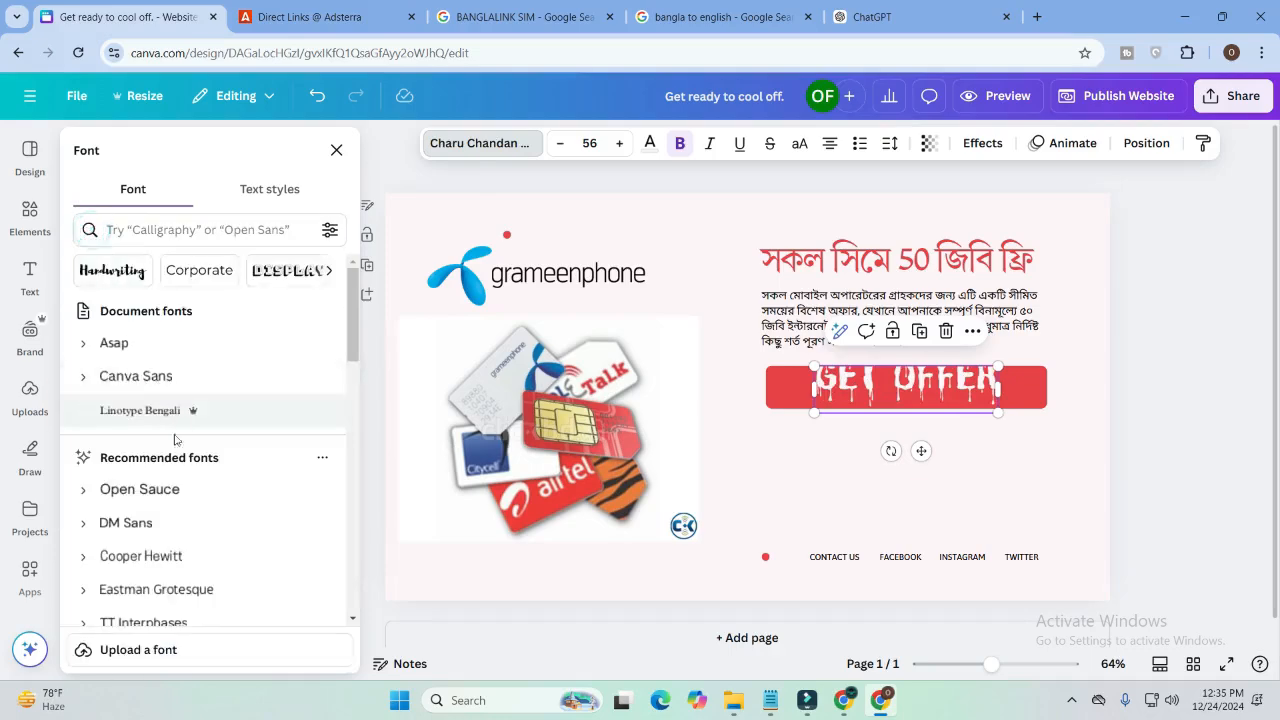
scroll(177, 474, "down", 2)
left_click(169, 430)
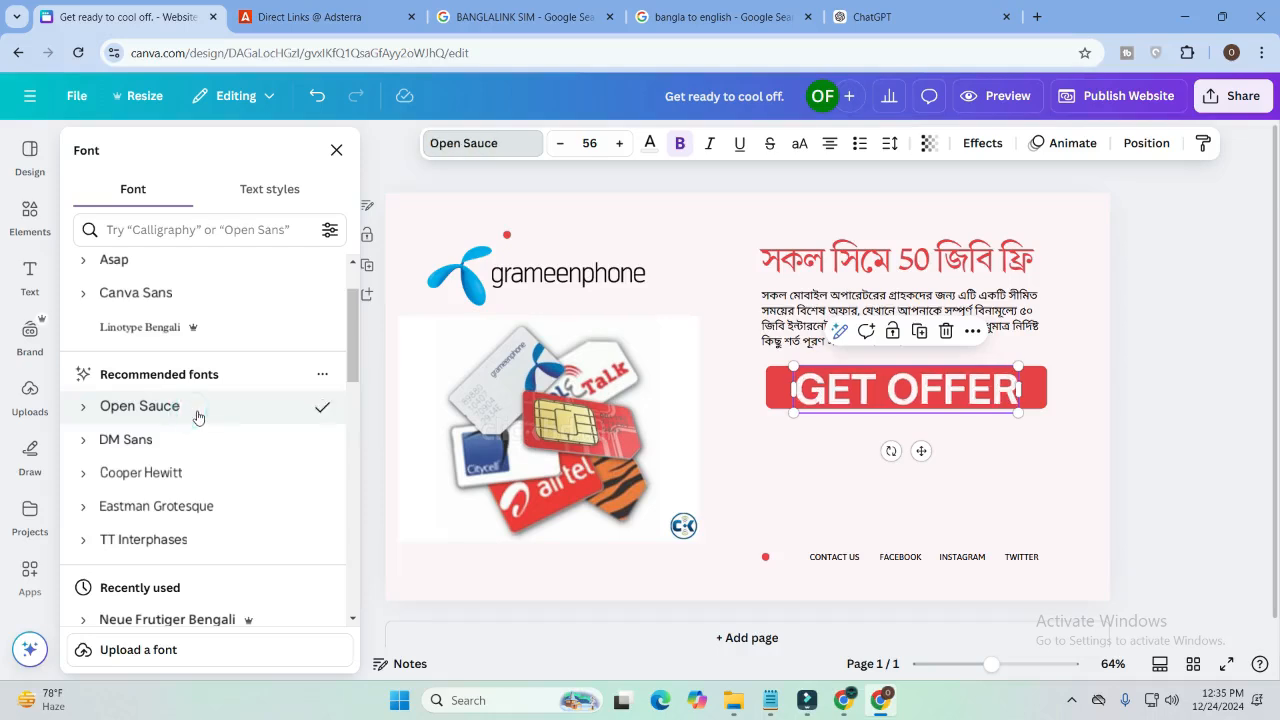
left_click(1231, 392)
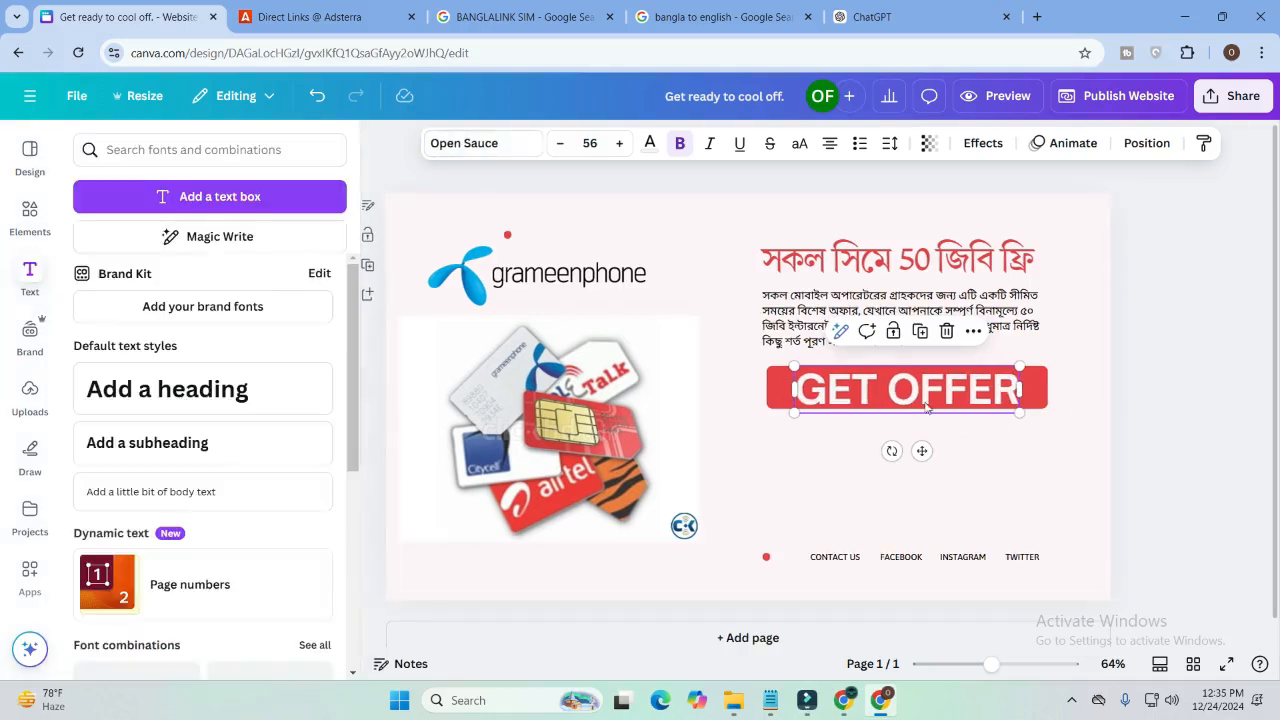
Reposition the GET OFFER text so it sits neatly within the red button.
left_click(1003, 434)
left_click_drag(926, 397, 927, 394)
left_click(1165, 373)
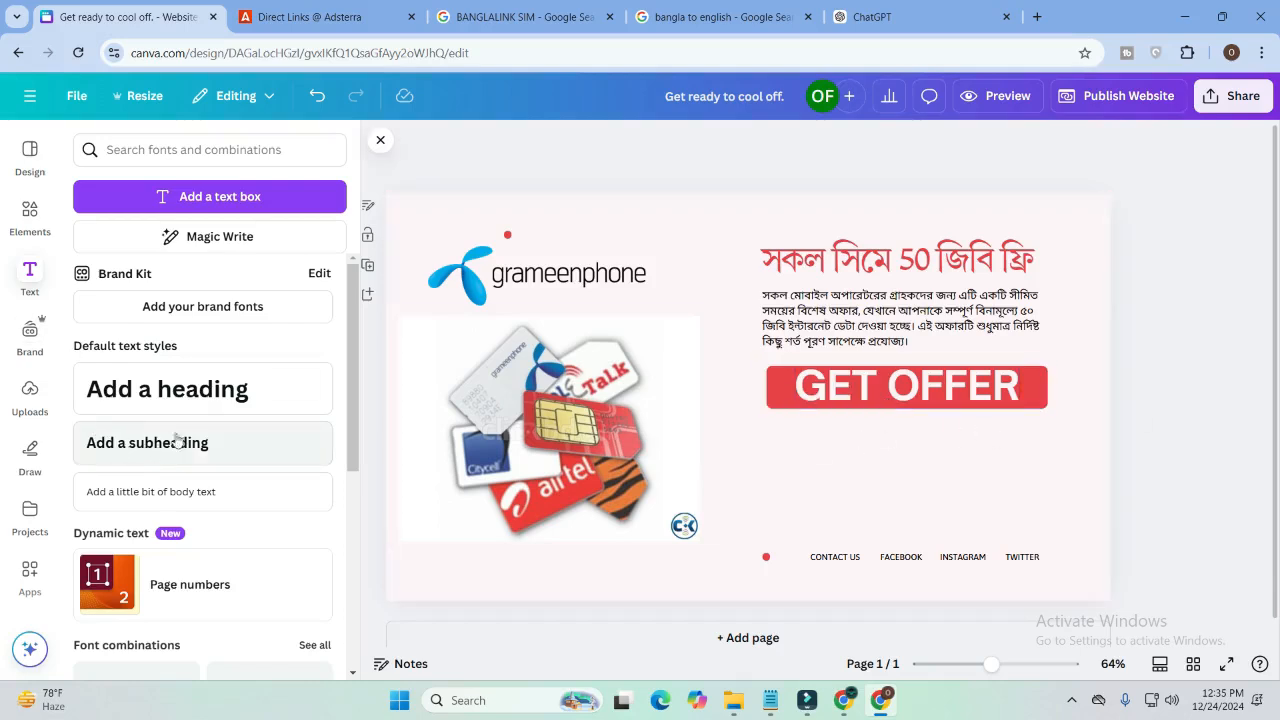
left_click(957, 389)
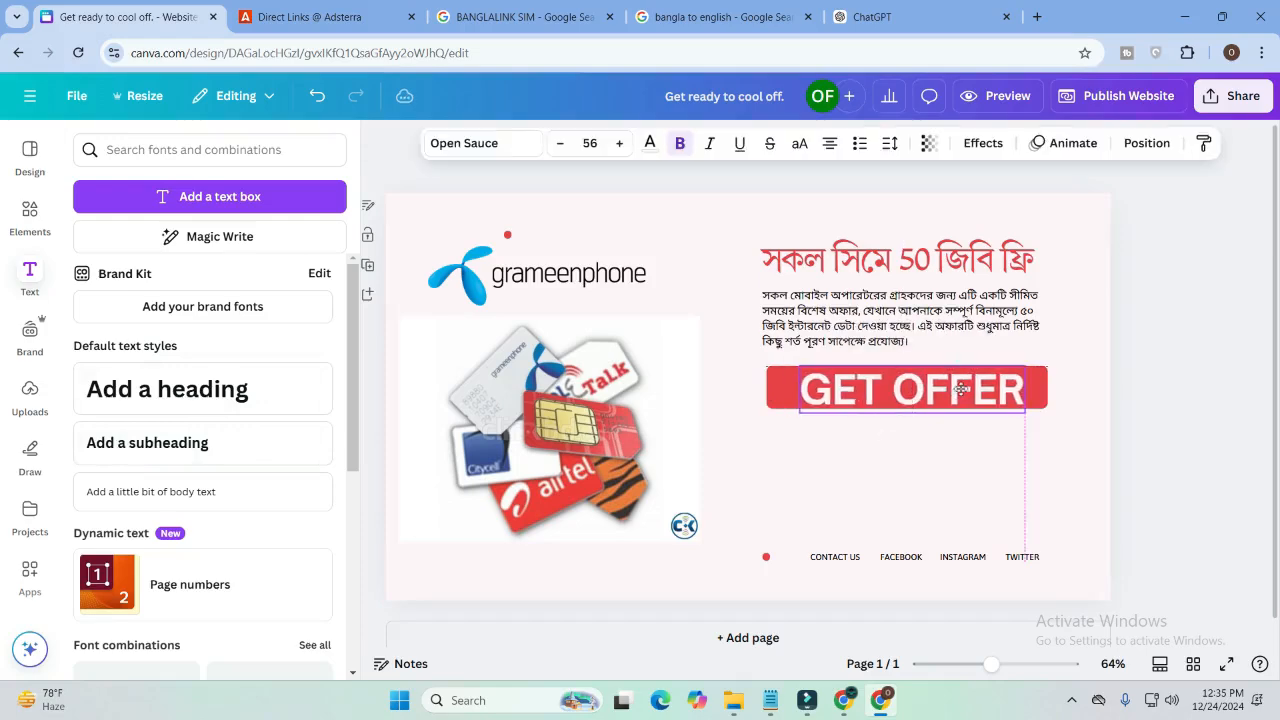
left_click_drag(957, 382, 929, 457)
left_click(1136, 366)
Duplicate the red button shape and place the copy just below the GET OFFER button.
left_click(1022, 381)
left_click_drag(923, 412, 941, 445)
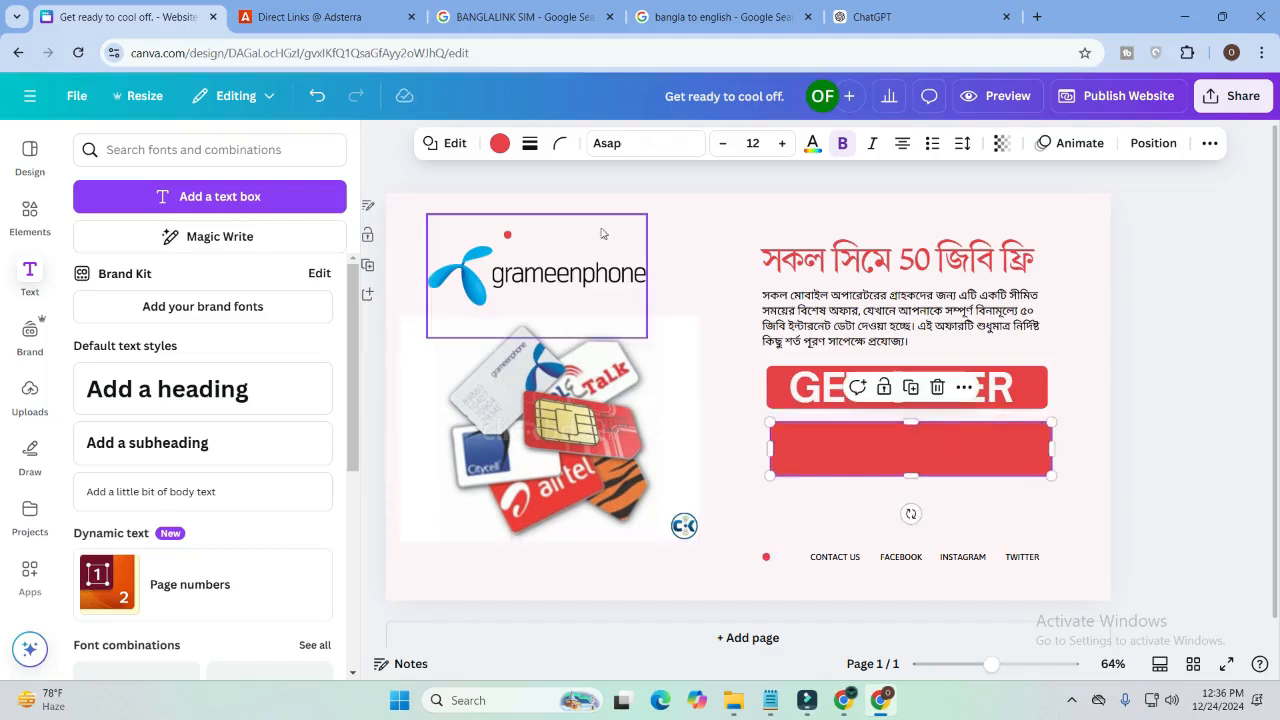
left_click(1235, 335)
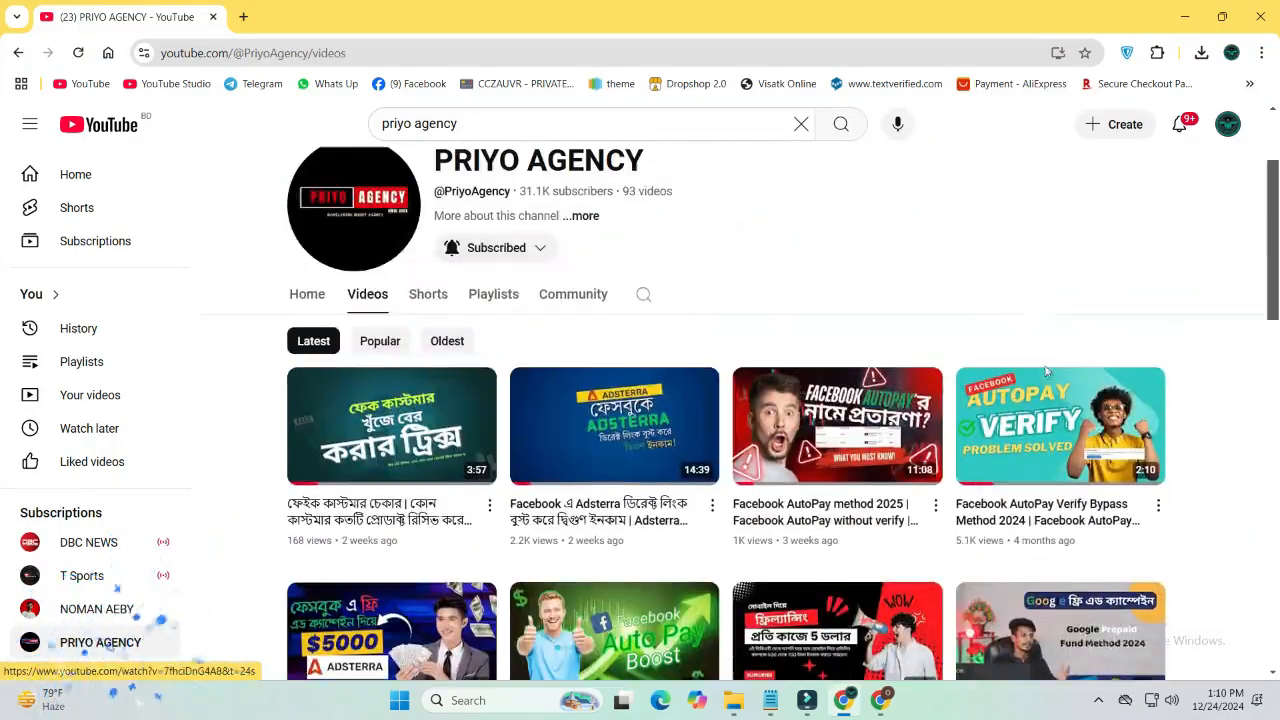
Look through the PRIYO AGENCY channel's videos on YouTube, opening several and returning to the video list each time.
scroll(715, 440, "down", 2)
right_click(632, 452)
left_click(573, 458)
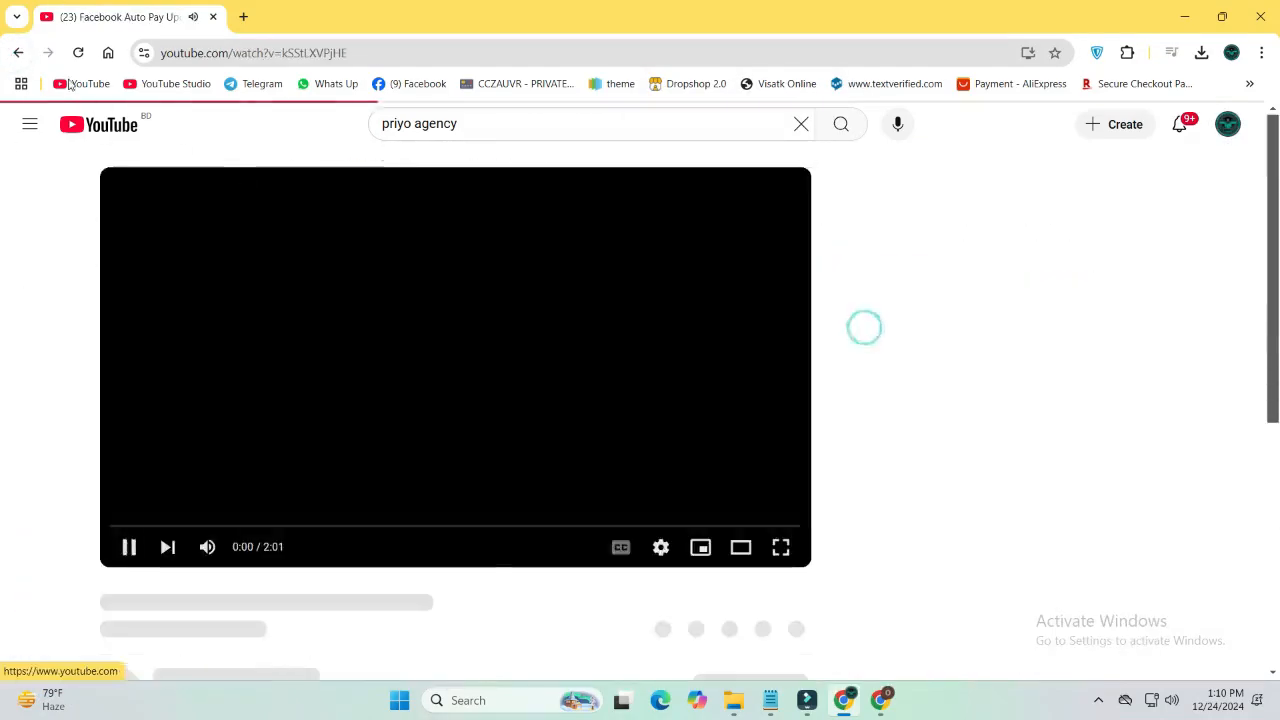
left_click(18, 53)
scroll(600, 400, "up", 10)
left_click(600, 430)
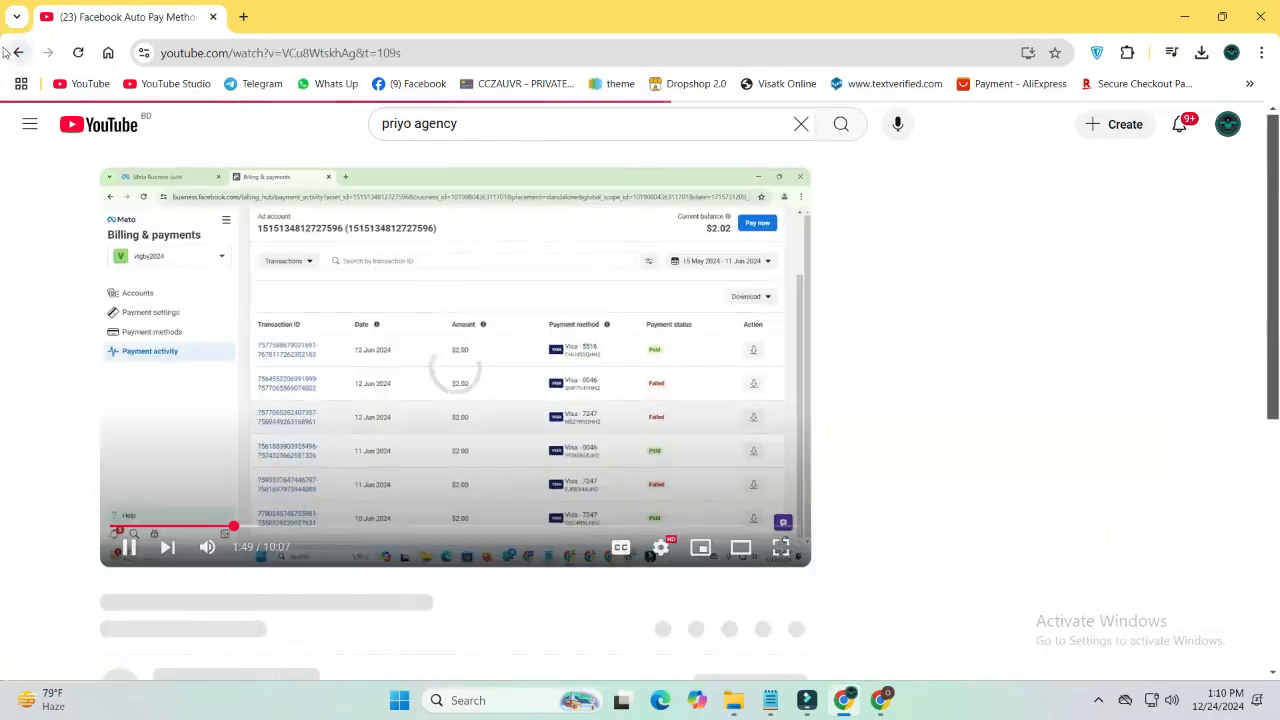
left_click(18, 53)
scroll(640, 450, "up", 10)
scroll(700, 450, "down", 1)
scroll(631, 494, "up", 1)
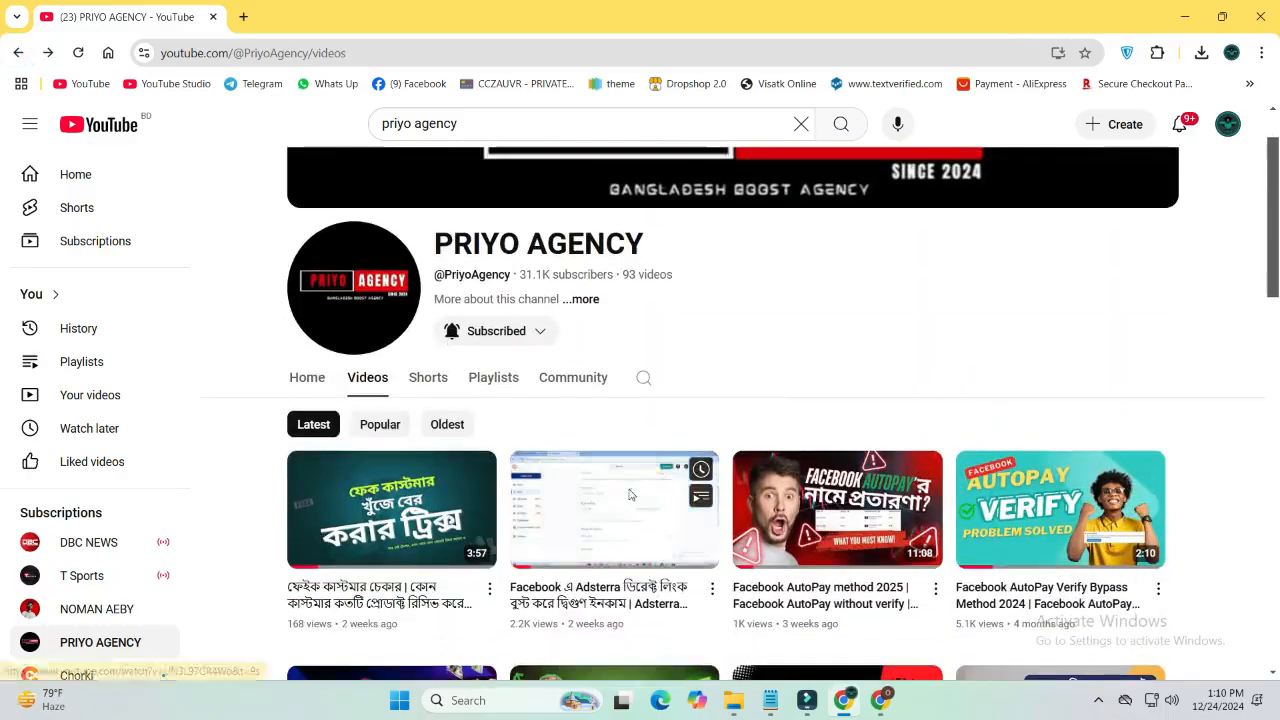
left_click(631, 494)
left_click(18, 53)
scroll(706, 435, "down", 3)
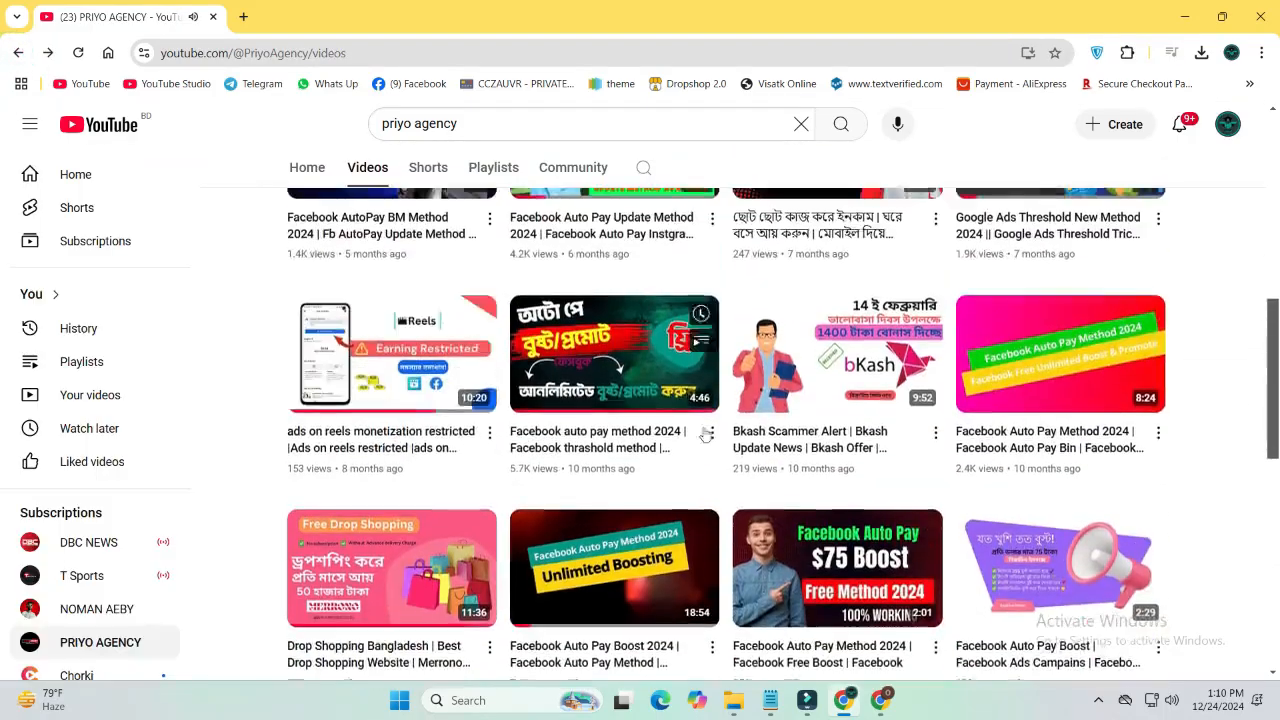
scroll(706, 435, "down", 3)
left_click(1060, 330)
left_click(672, 310)
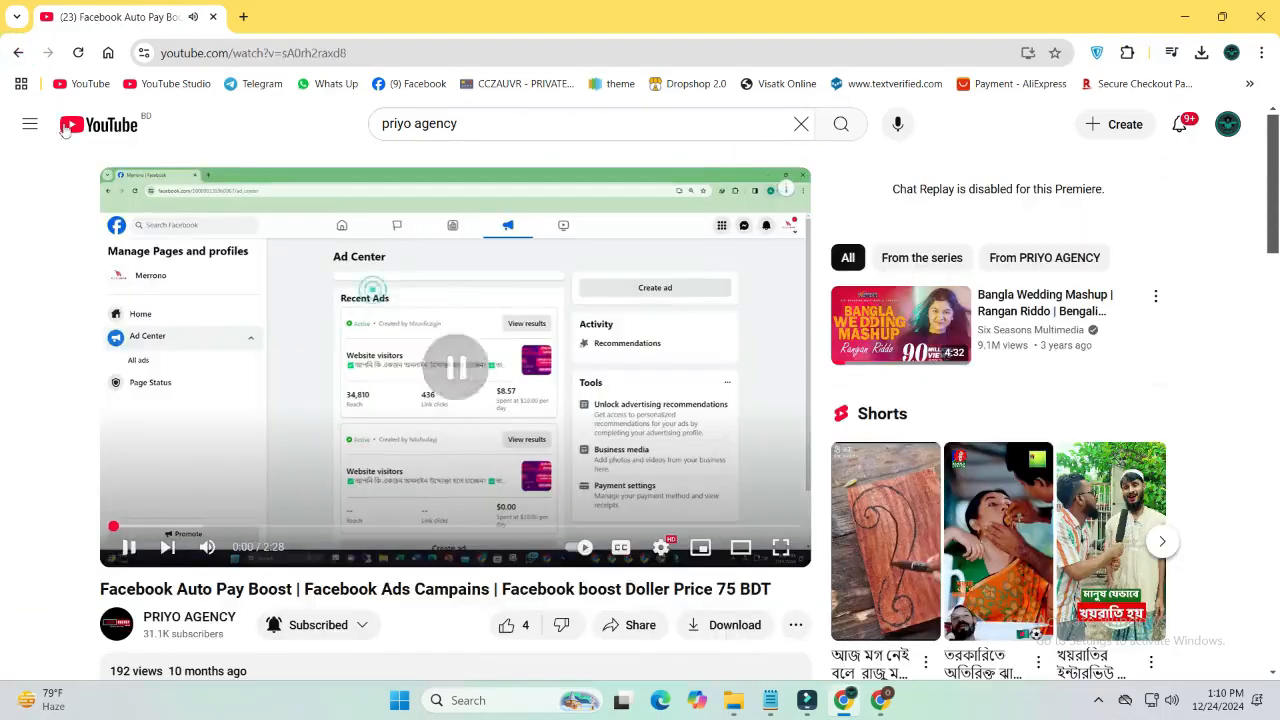
left_click(18, 53)
scroll(507, 370, "down", 3)
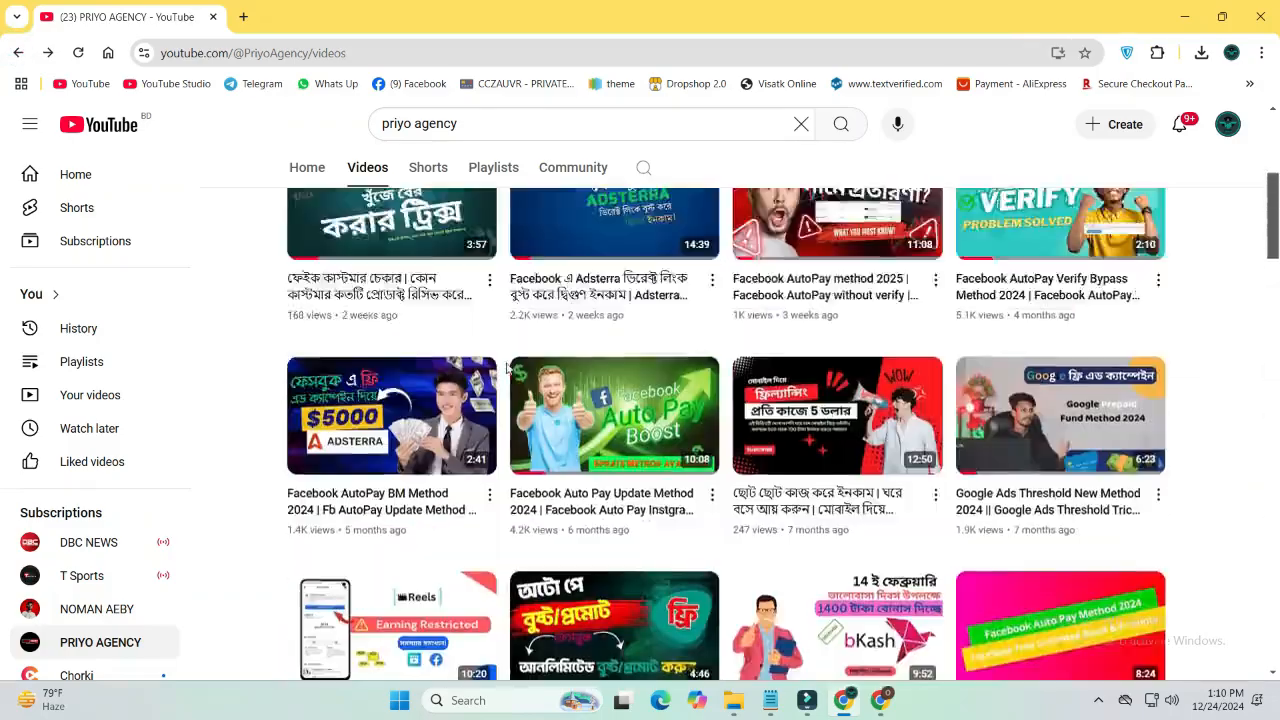
scroll(507, 370, "up", 10)
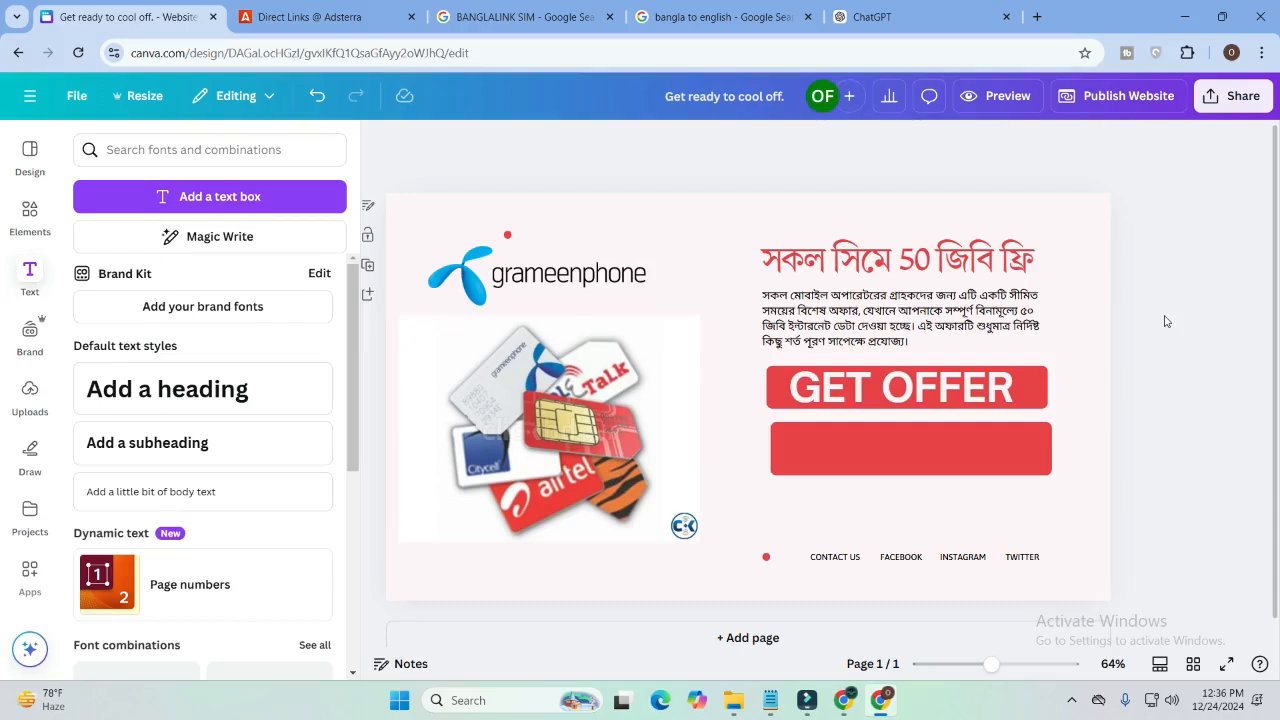
Shrink the lower red rectangle to about half its width, centred under the GET OFFER button, and recolor it with the Brand Kit's solid bright green.
left_click(879, 440)
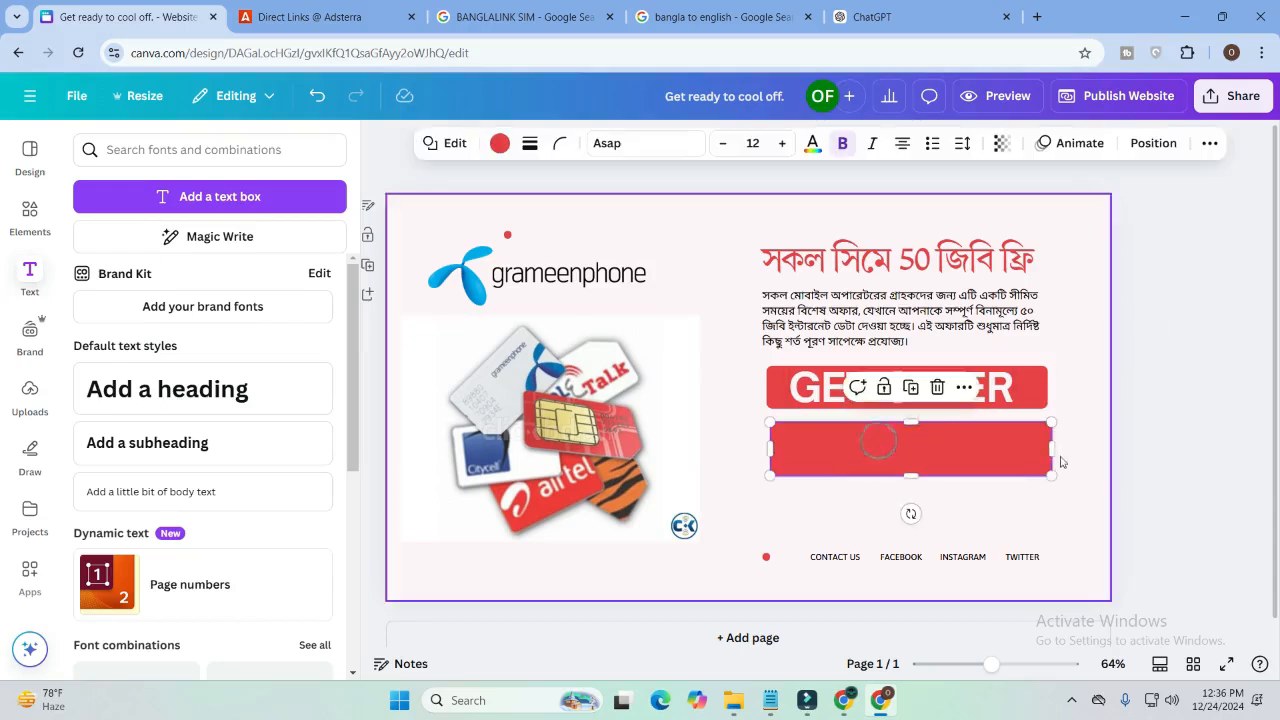
left_click_drag(1052, 474, 906, 445)
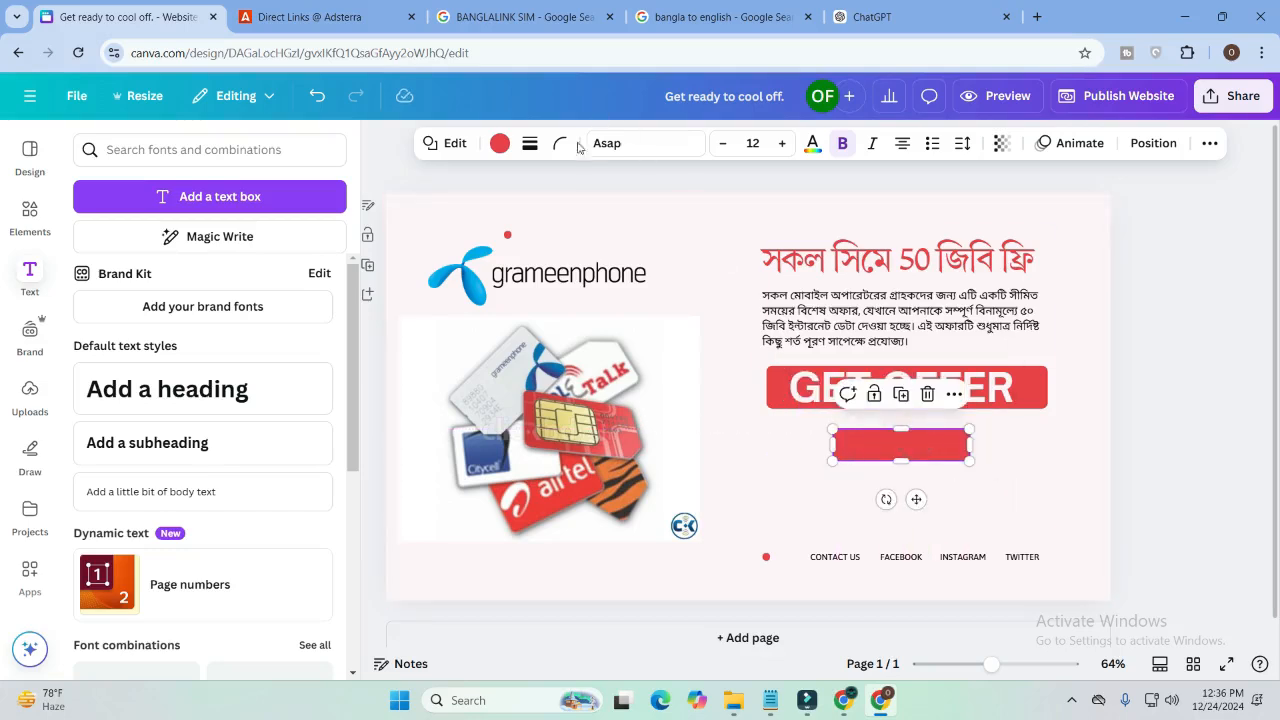
left_click(499, 144)
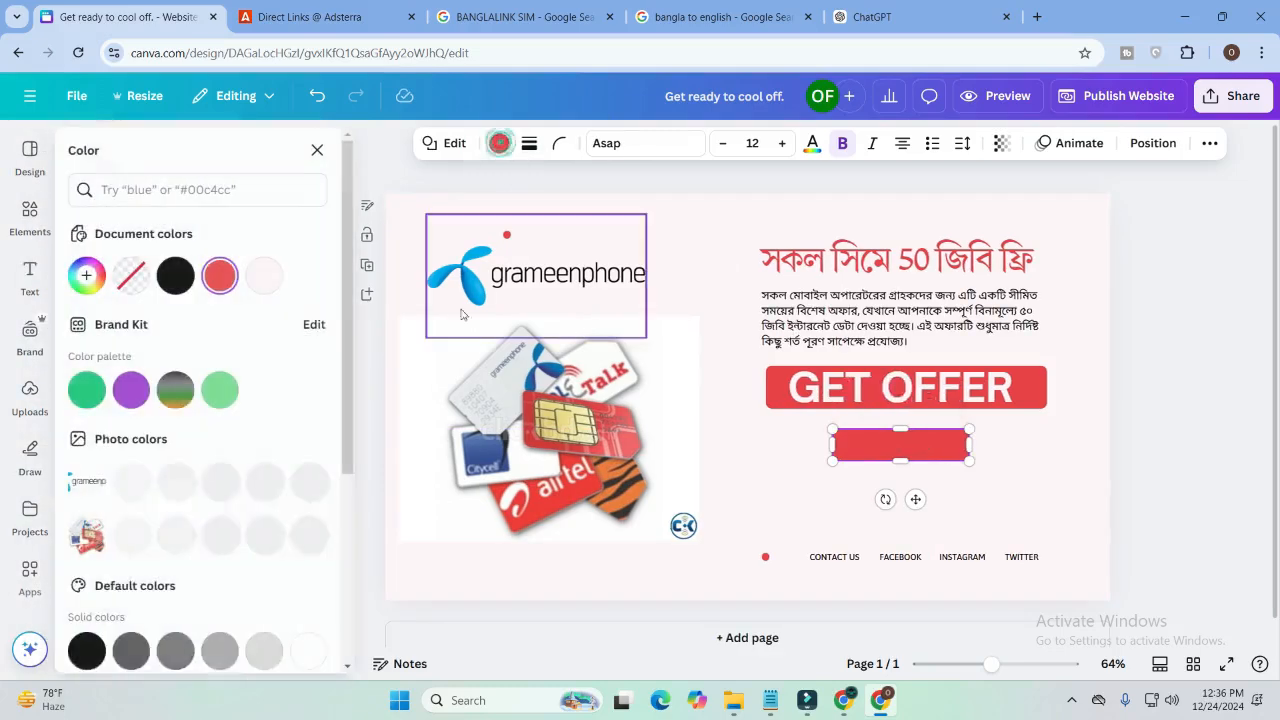
left_click(93, 393)
left_click(1157, 485)
left_click(878, 448)
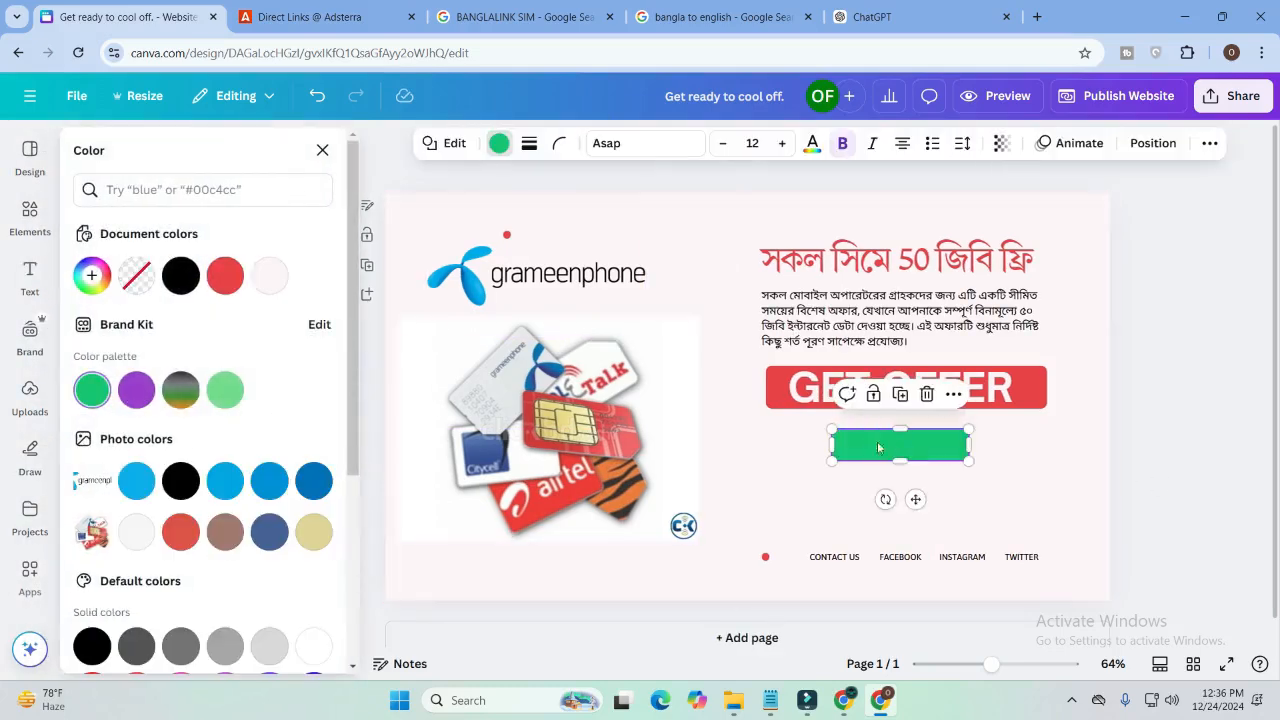
left_click_drag(878, 448, 880, 443)
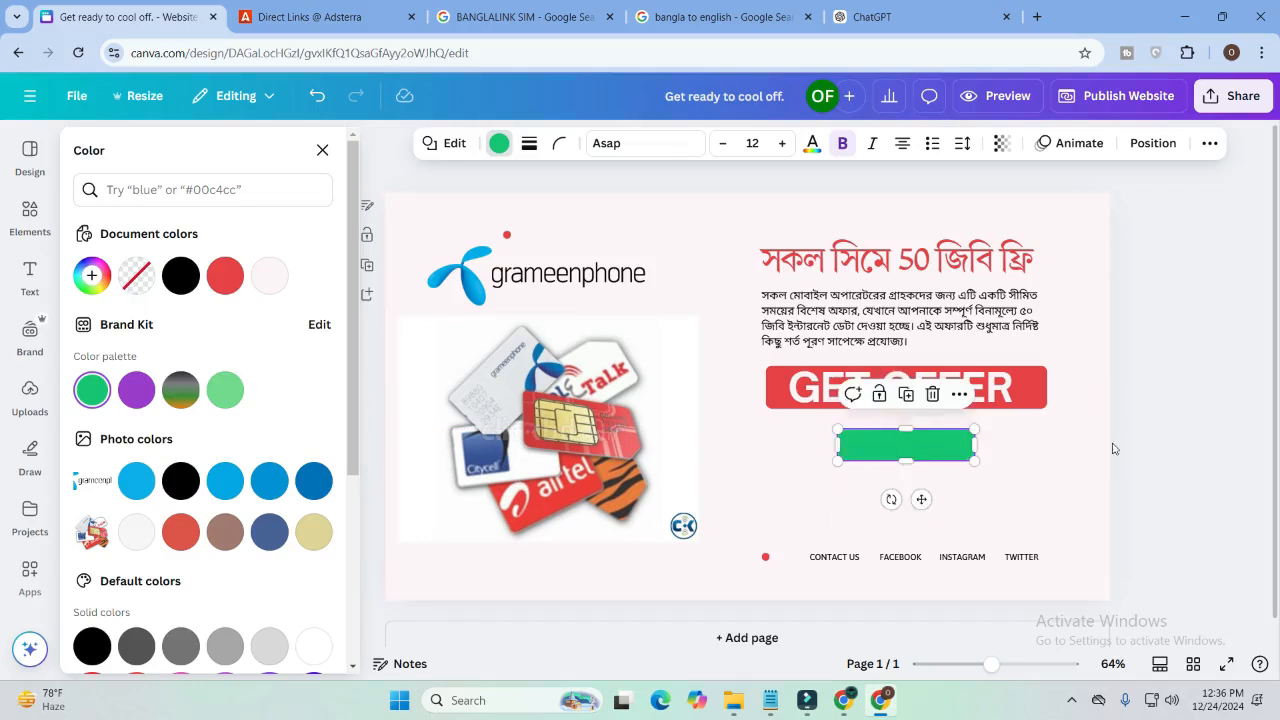
Duplicate the GET OFFER text onto the green button and change the copy's wording to "EXIT".
left_click(905, 387)
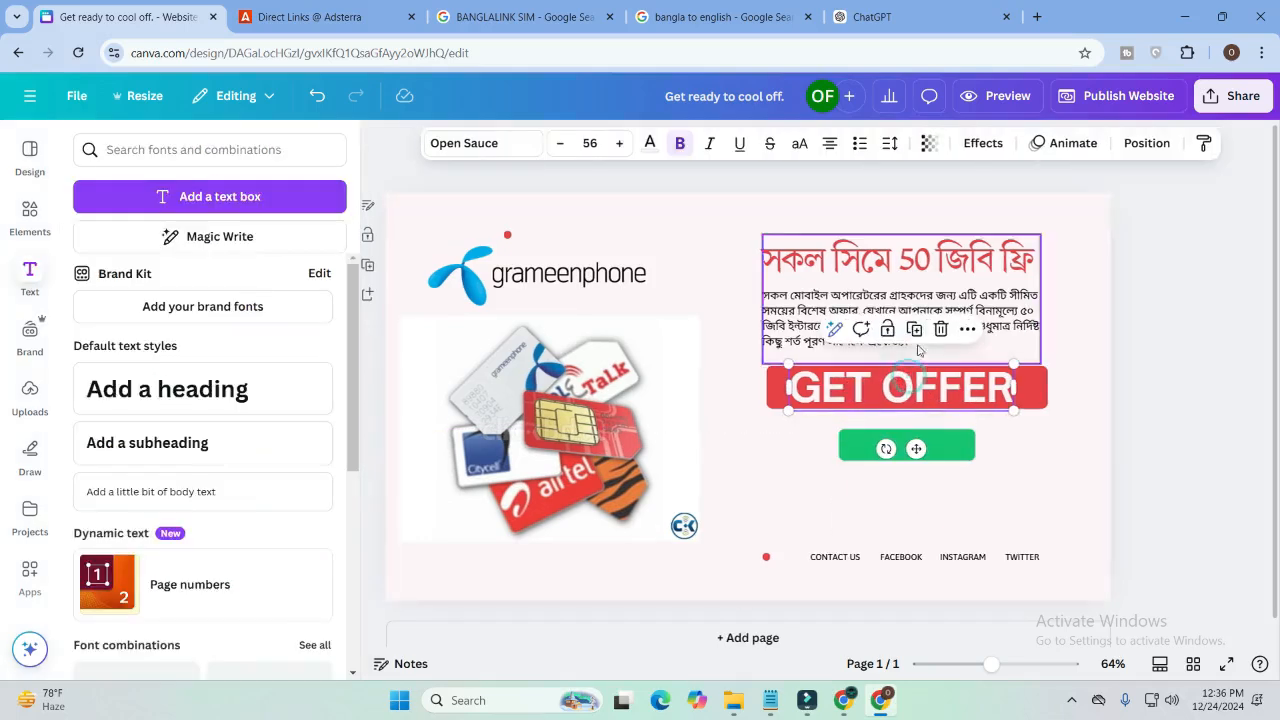
left_click(914, 330)
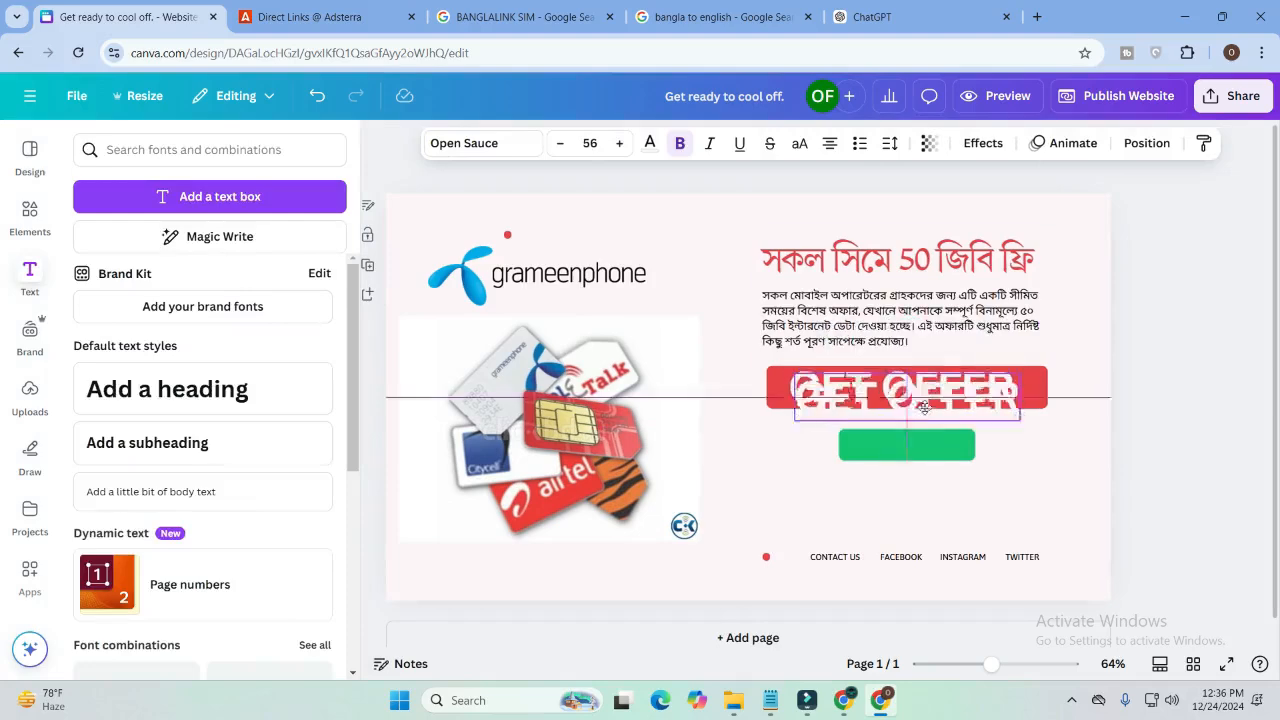
double_click(931, 443)
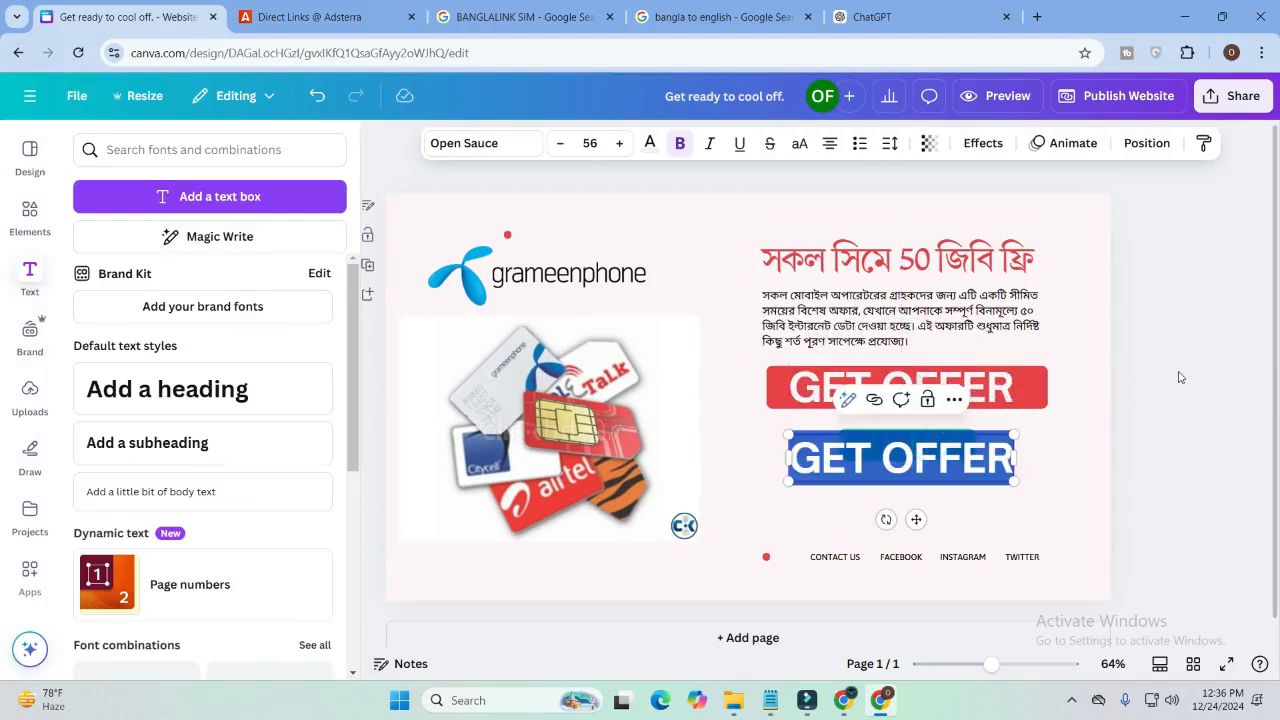
type("F")
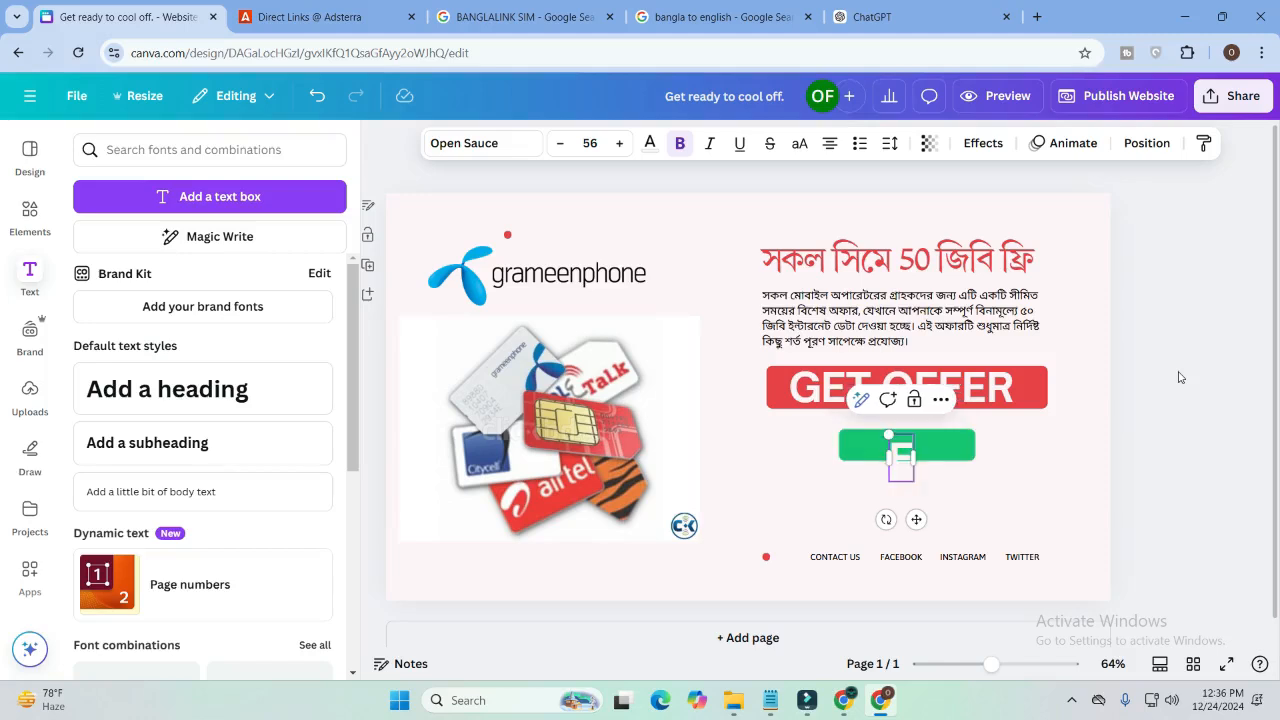
type("XIT")
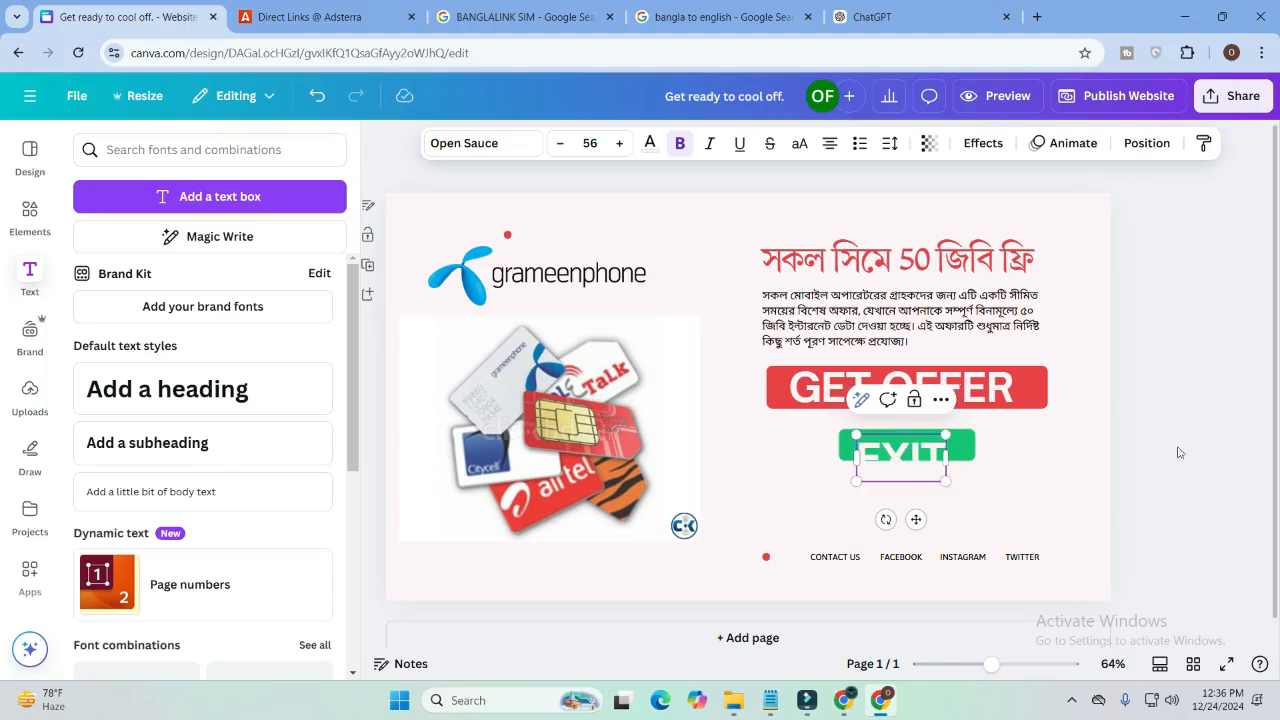
left_click(1160, 473)
Set the EXIT text's font size to 30 and centre it on the green button.
left_click_drag(878, 444, 881, 437)
left_click(598, 148)
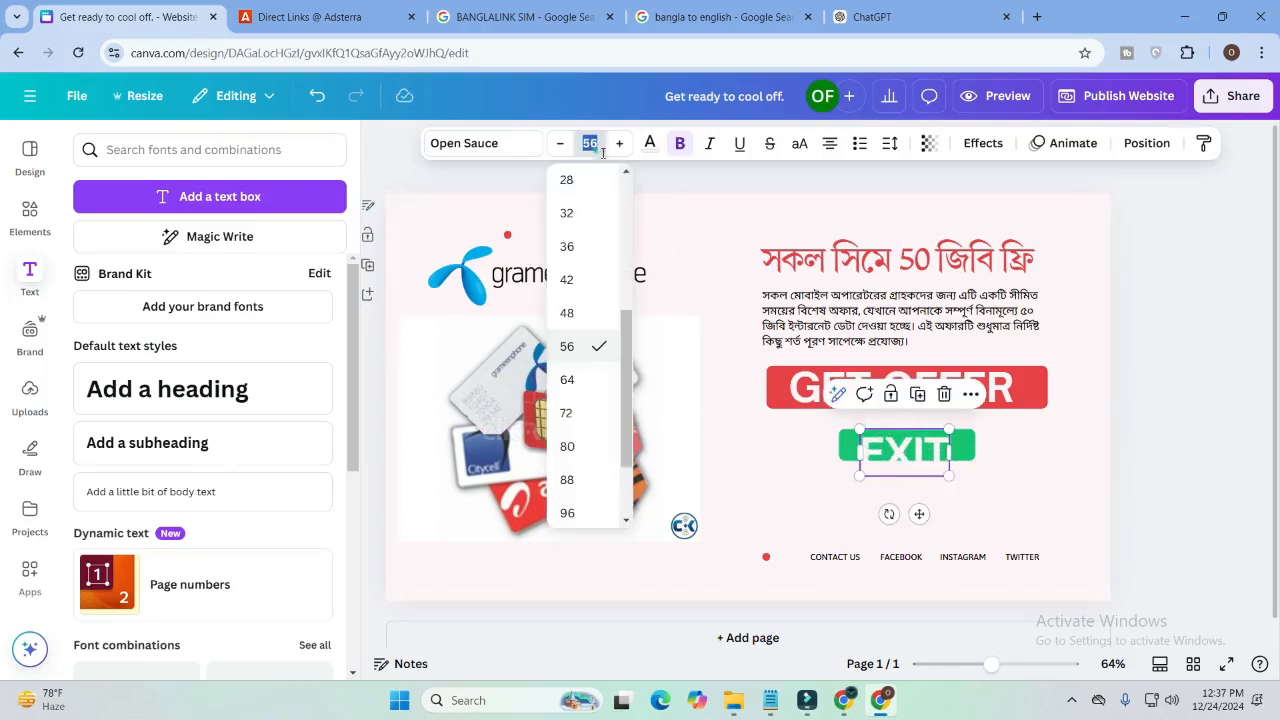
left_click(1208, 281)
left_click(895, 443)
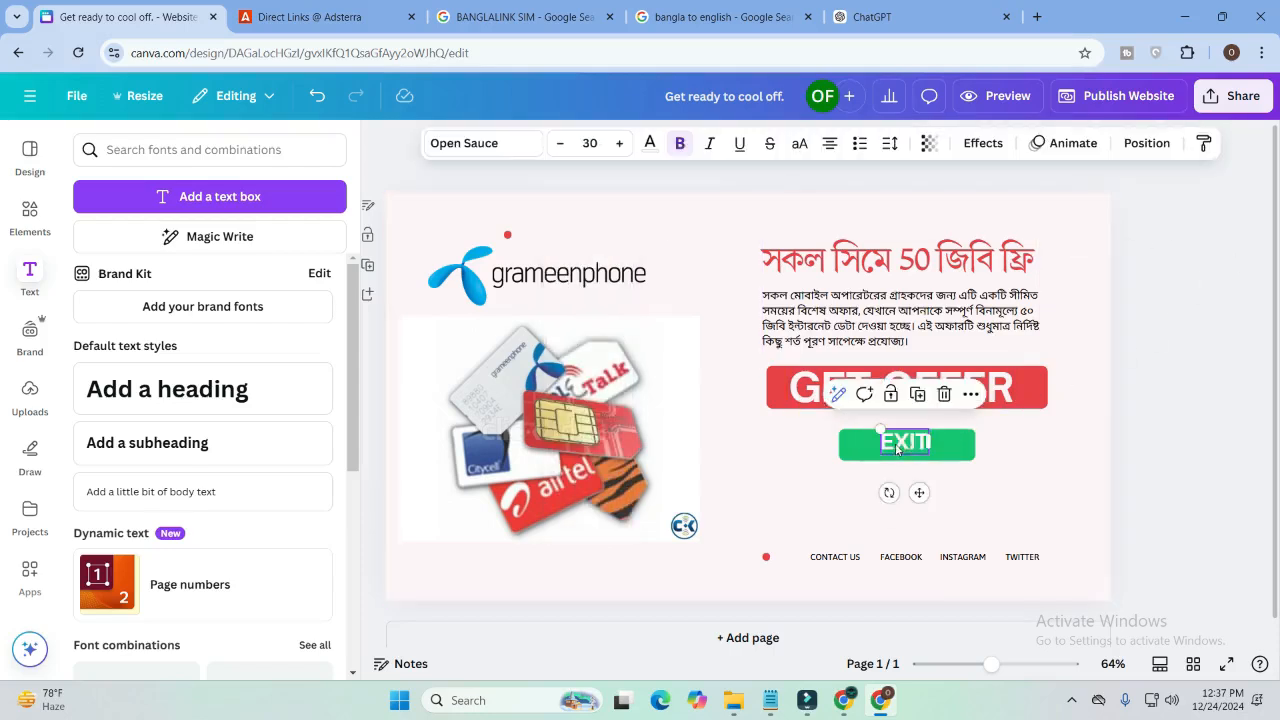
left_click(897, 444)
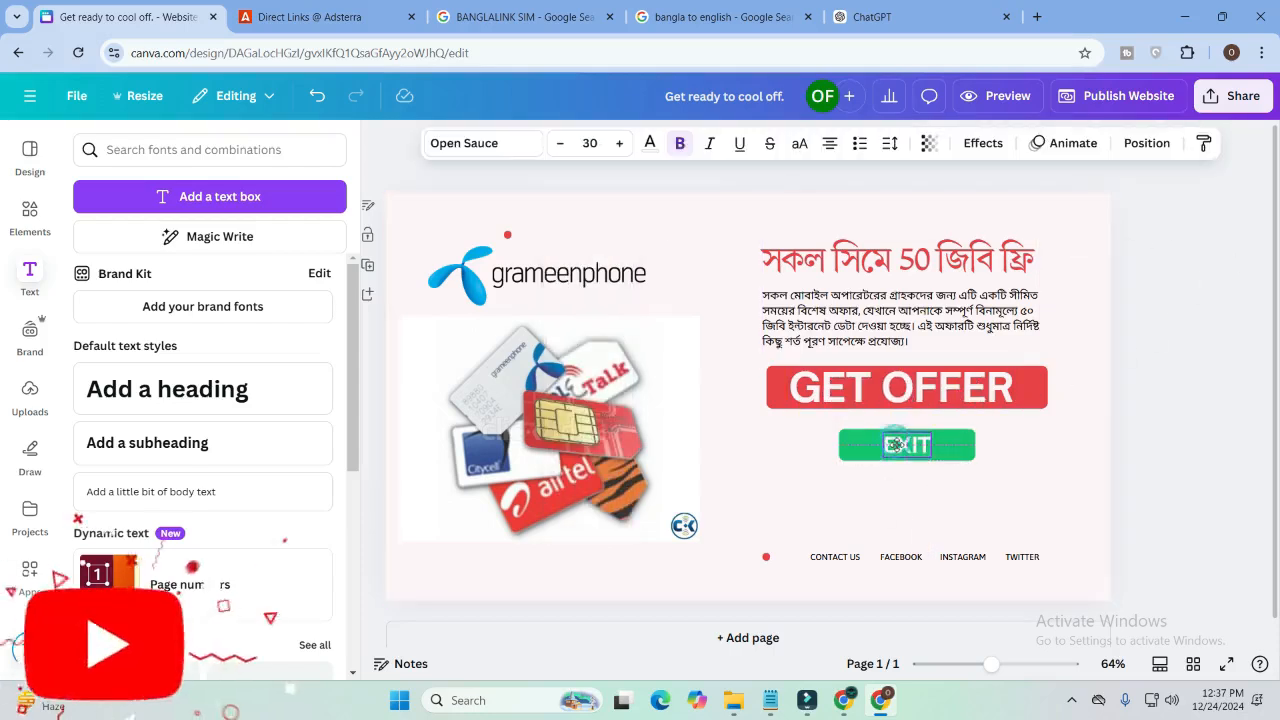
left_click(1107, 446)
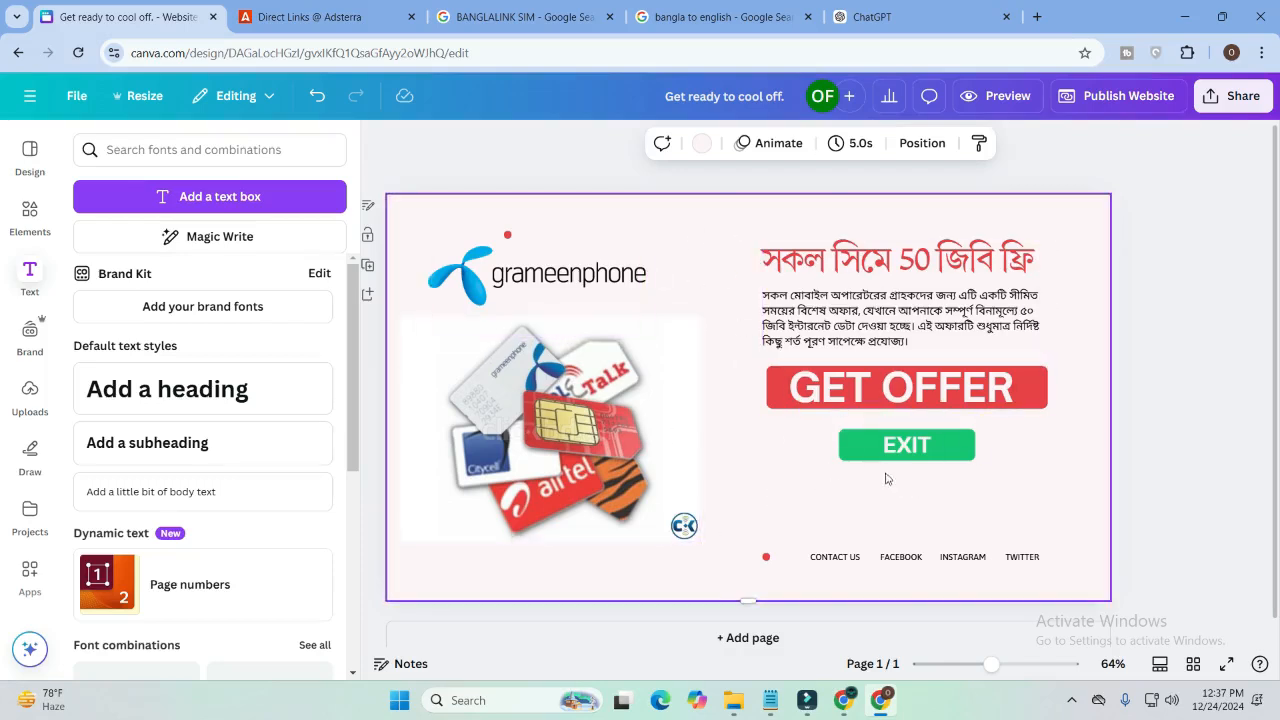
Nudge the EXIT text slightly to the right within the green button.
left_click_drag(904, 447, 914, 450)
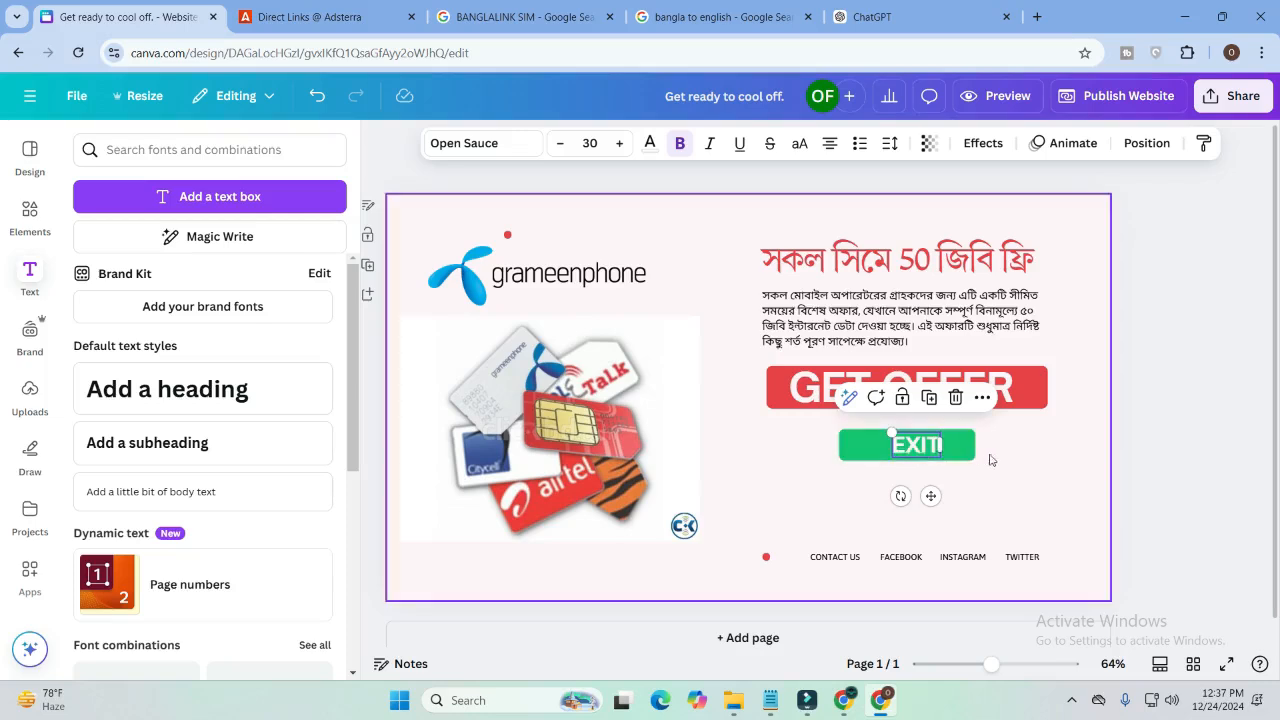
left_click(1025, 394)
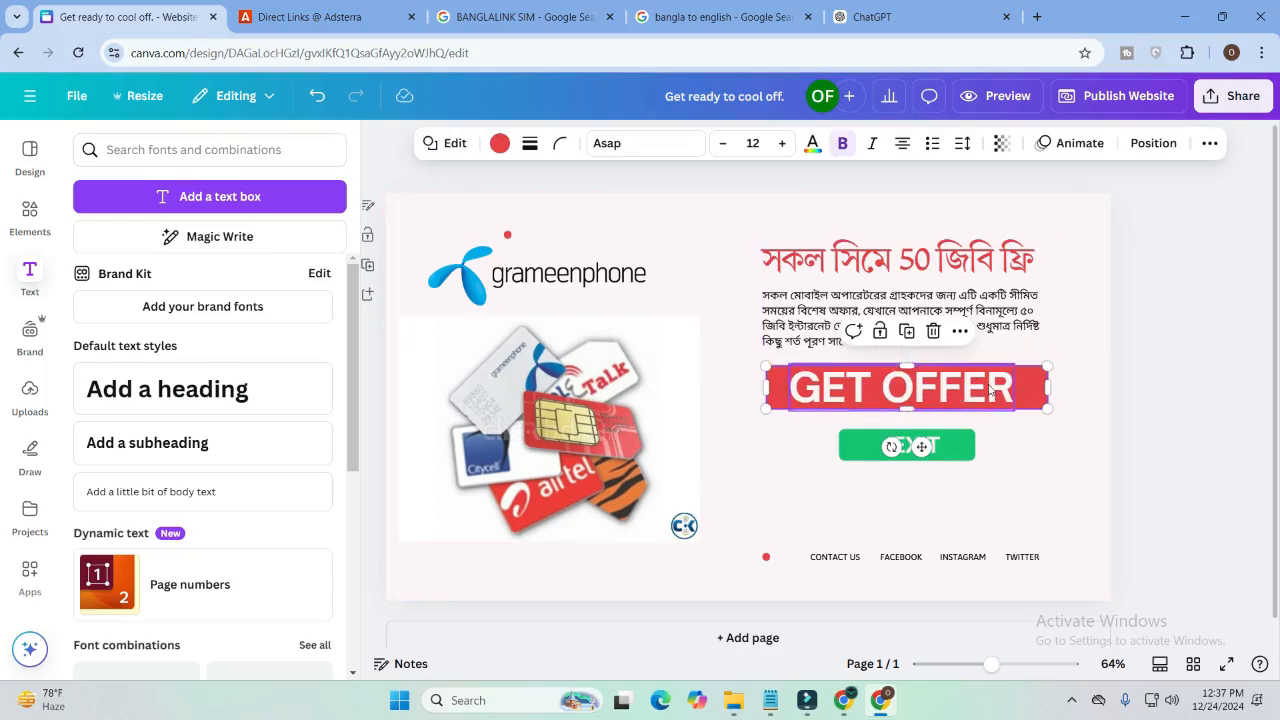
left_click(1183, 349)
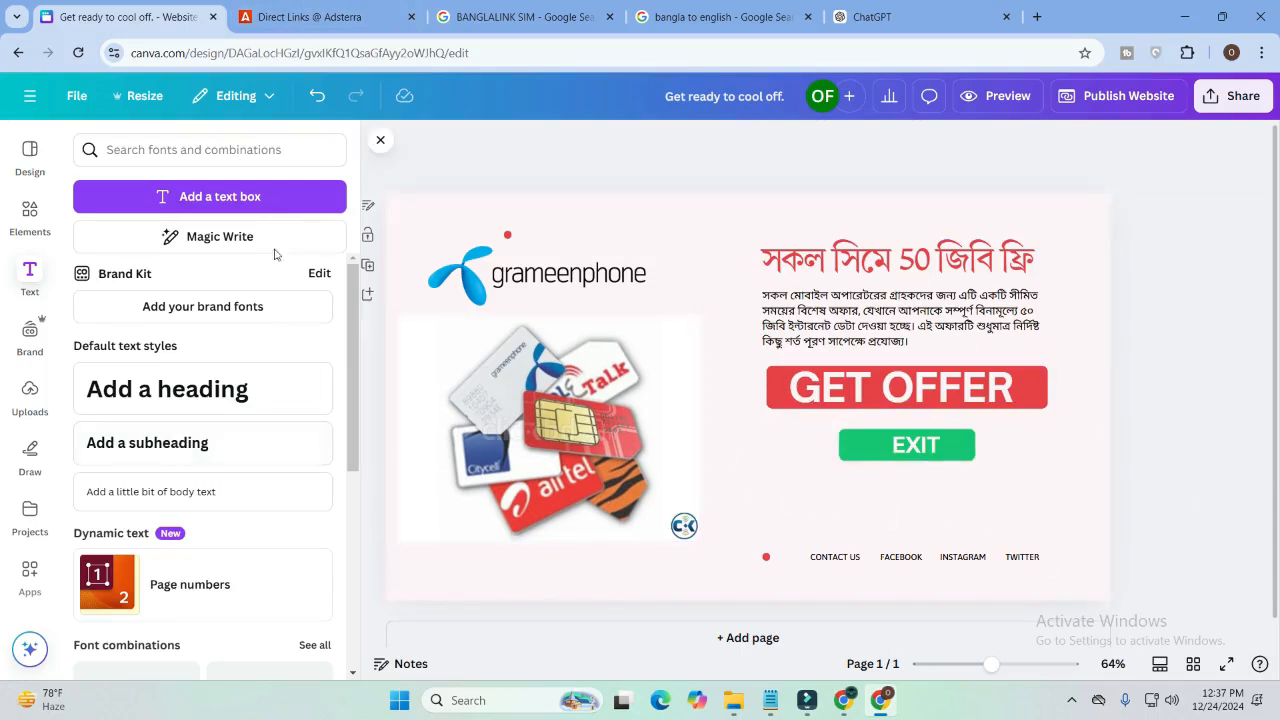
Switch to Adsterra's Direct Links page and copy the link of DirectLink_4.
left_click(336, 16)
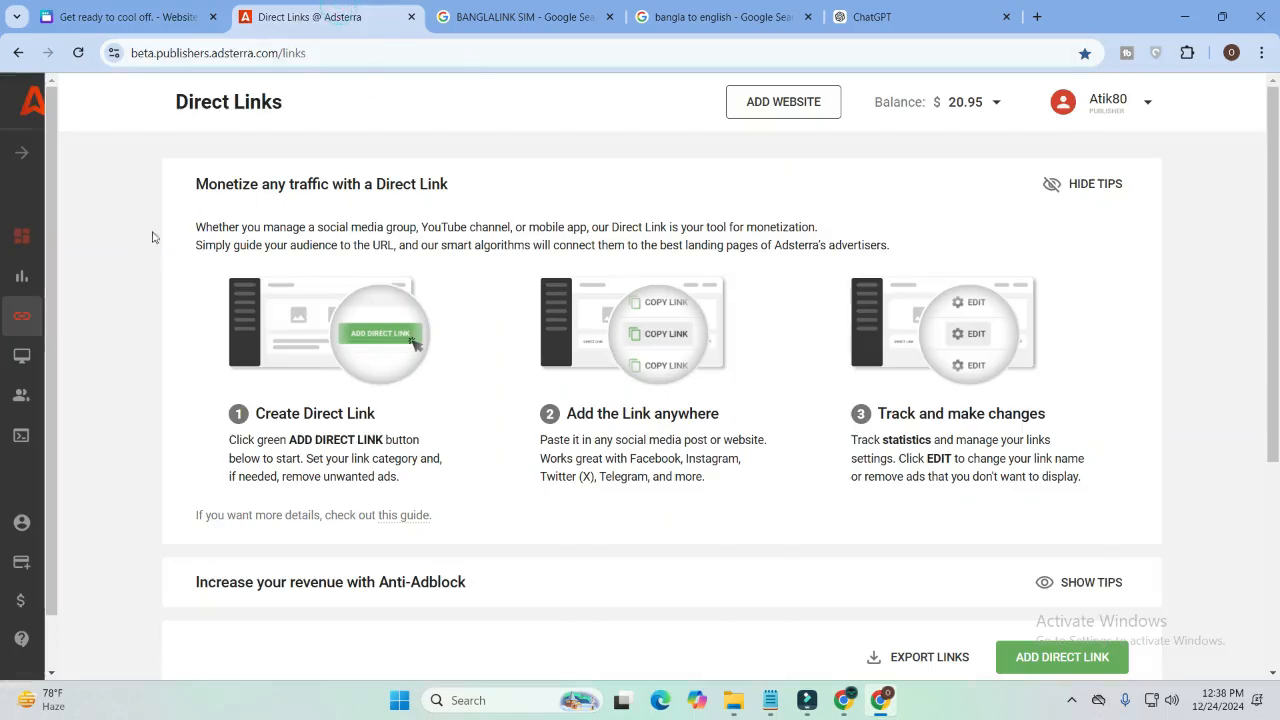
left_click(128, 17)
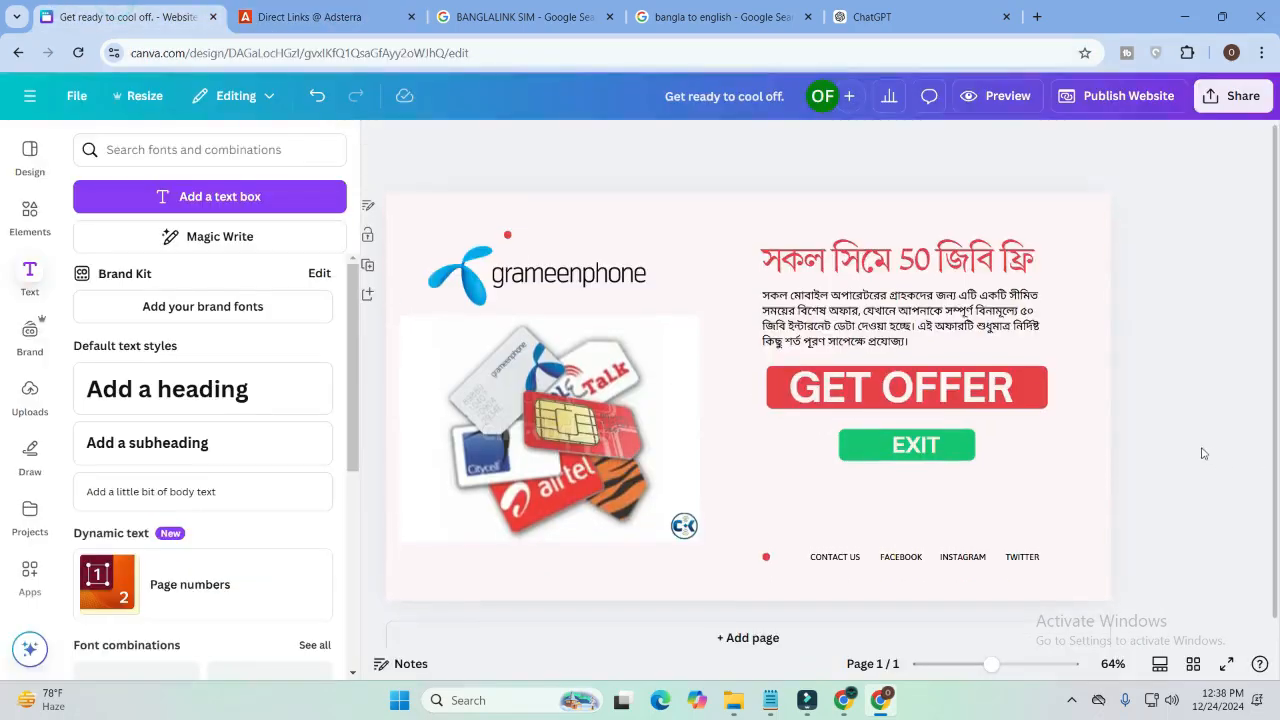
left_click(296, 13)
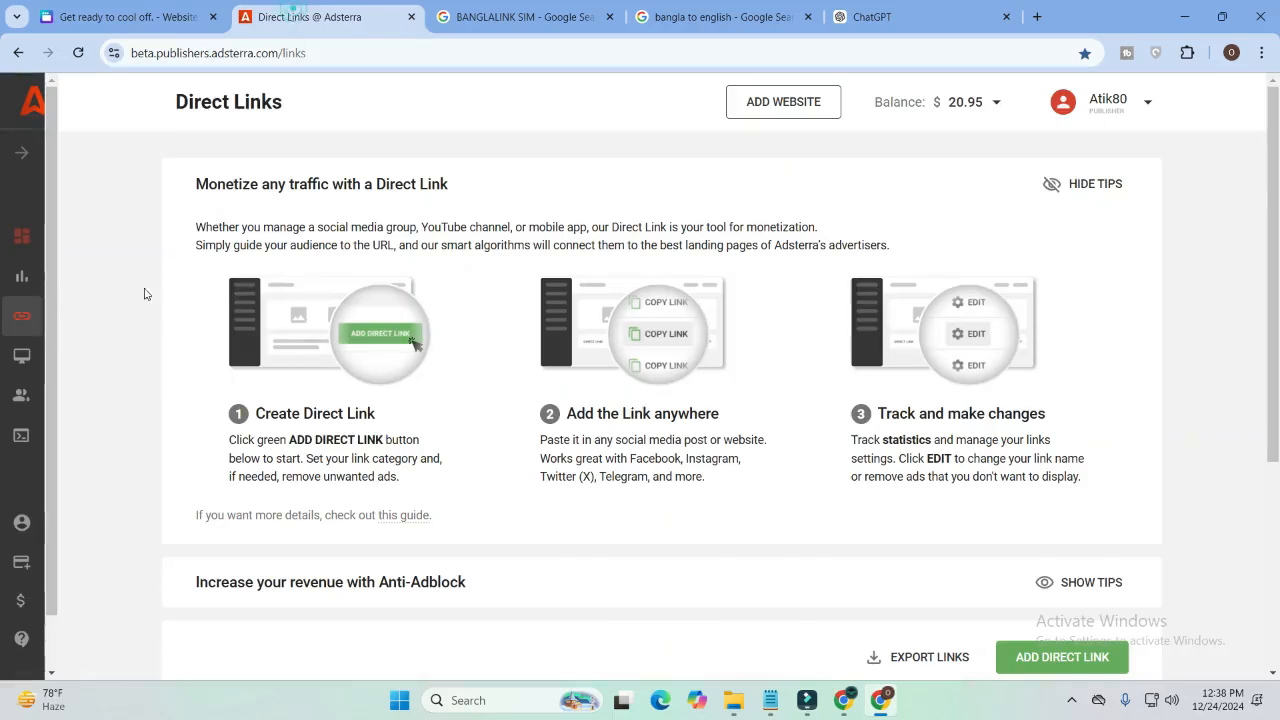
scroll(230, 363, "down", 3)
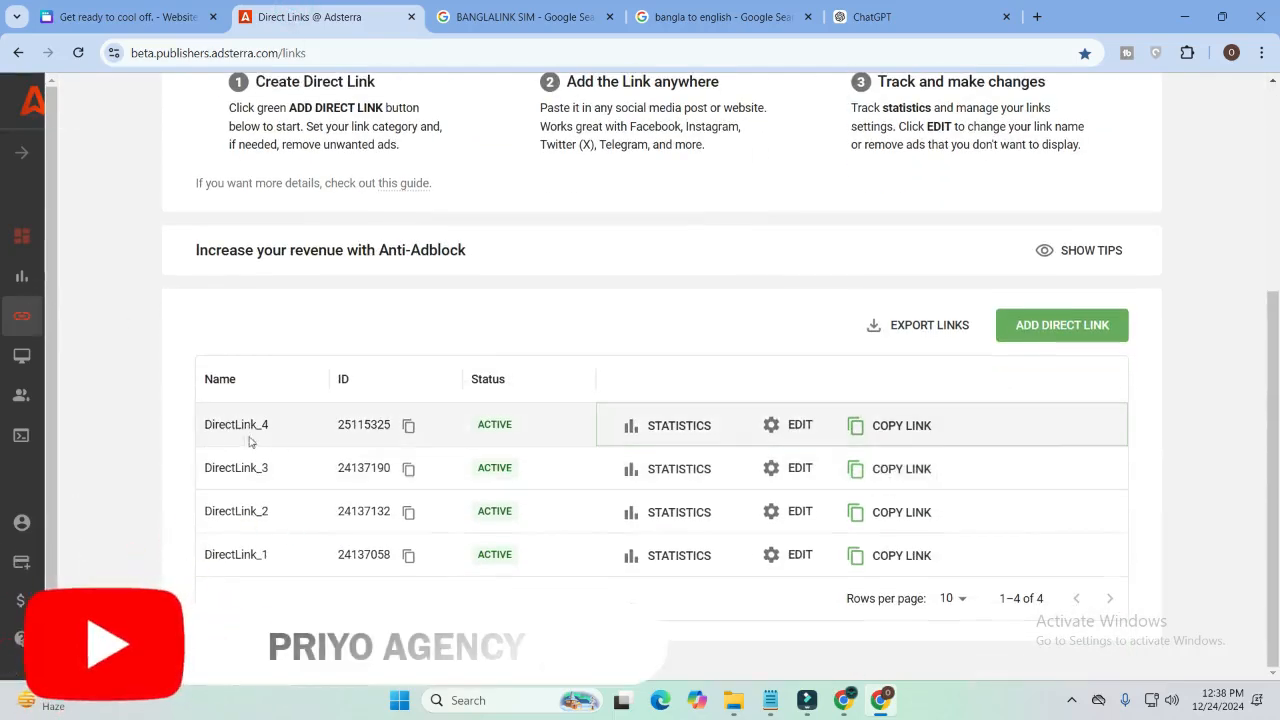
double_click(291, 424)
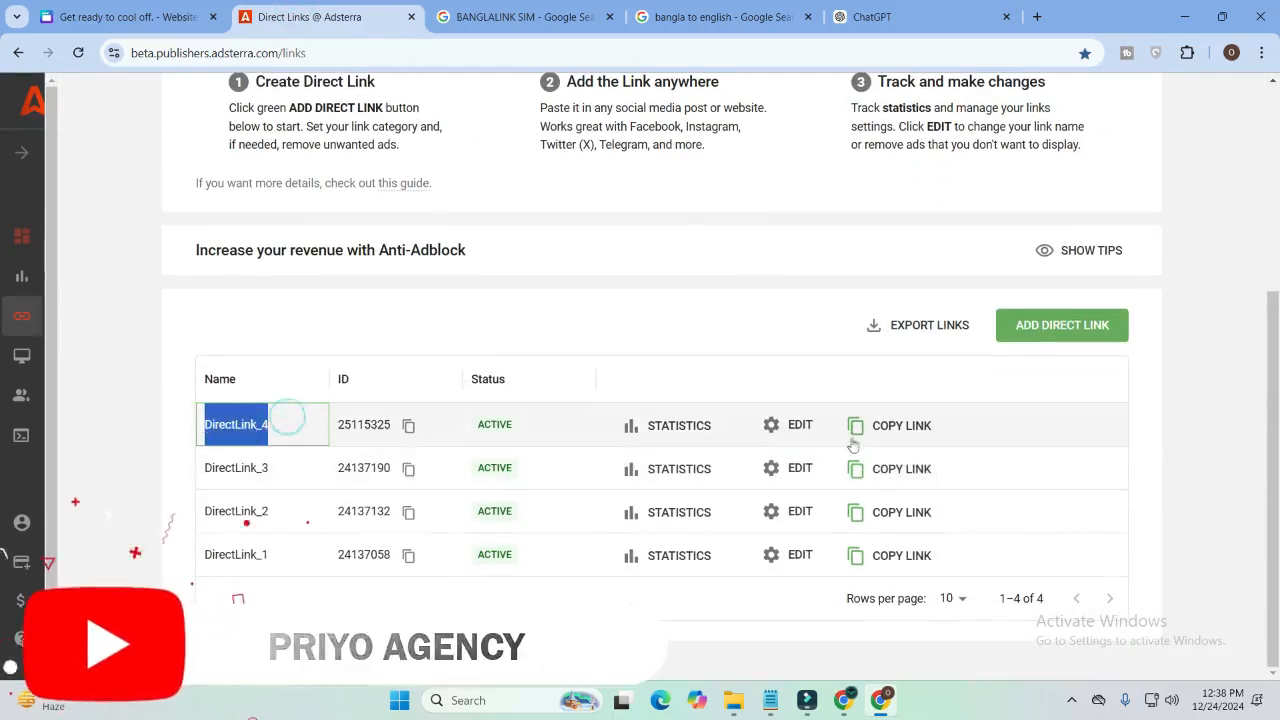
left_click(905, 425)
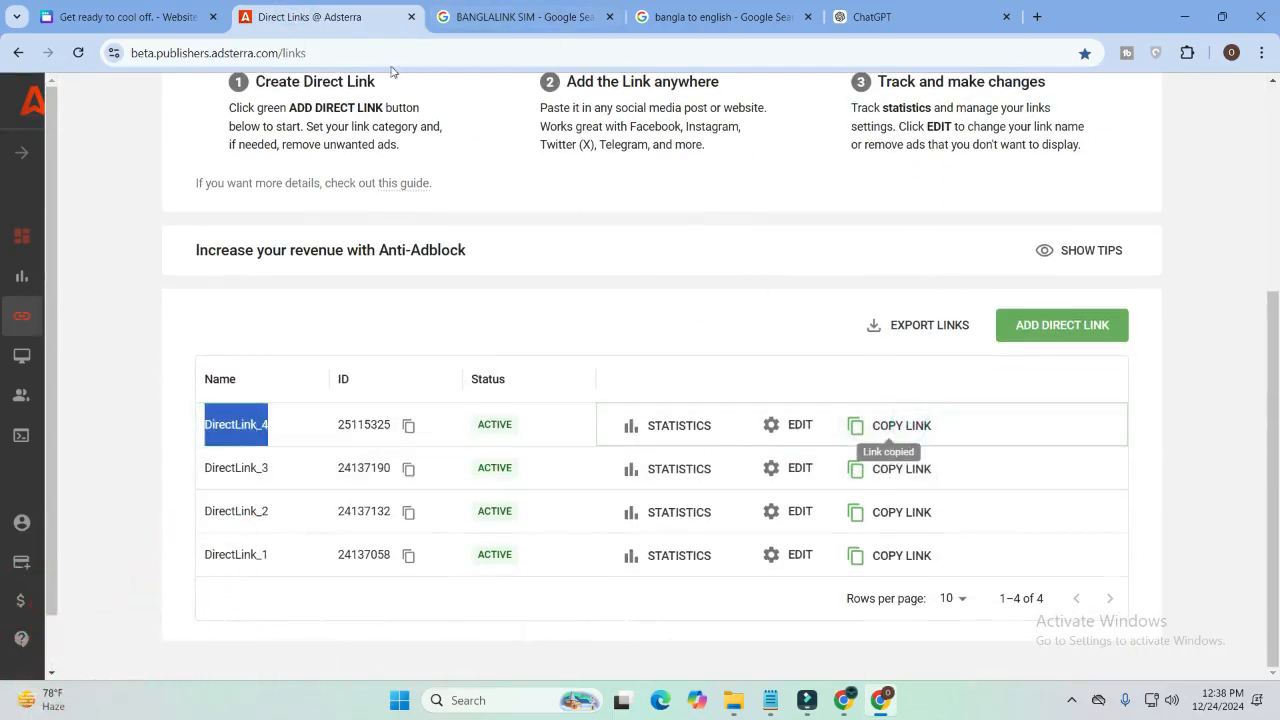
Back in Canva, link the red rectangle behind the GET OFFER text to the copied DirectLink_4 URL.
left_click(130, 16)
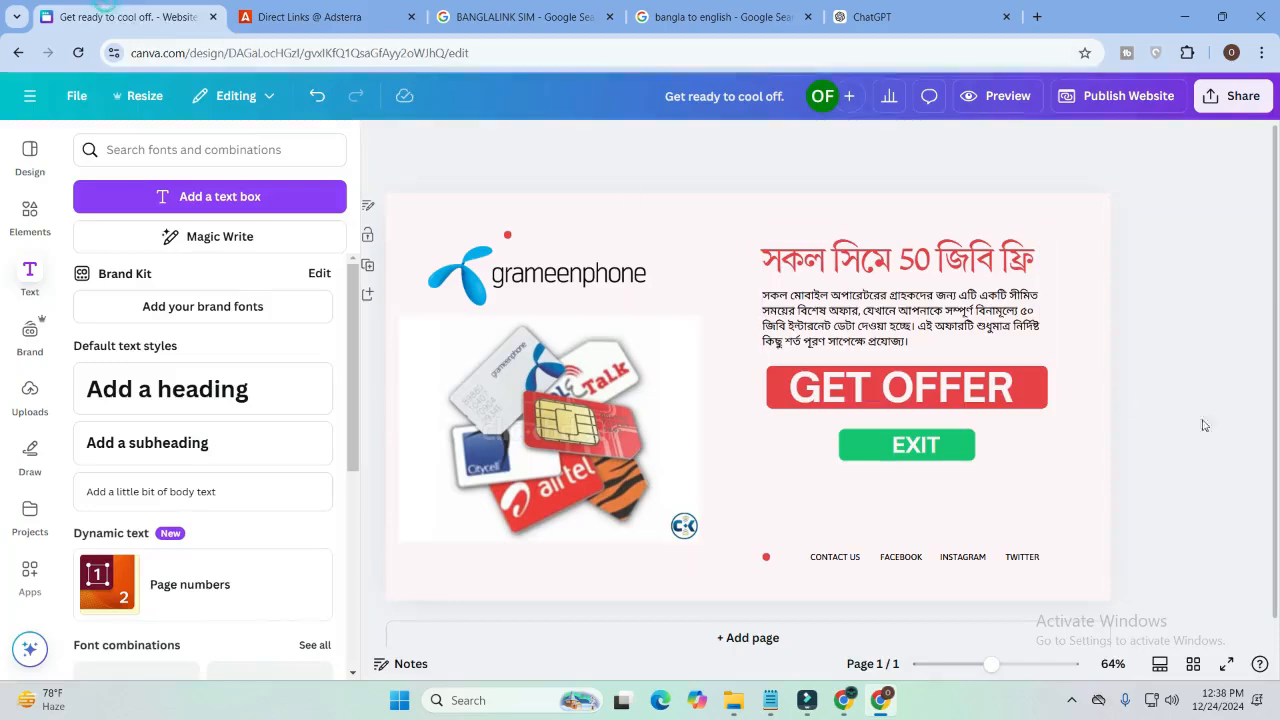
left_click(1024, 395)
left_click(953, 390)
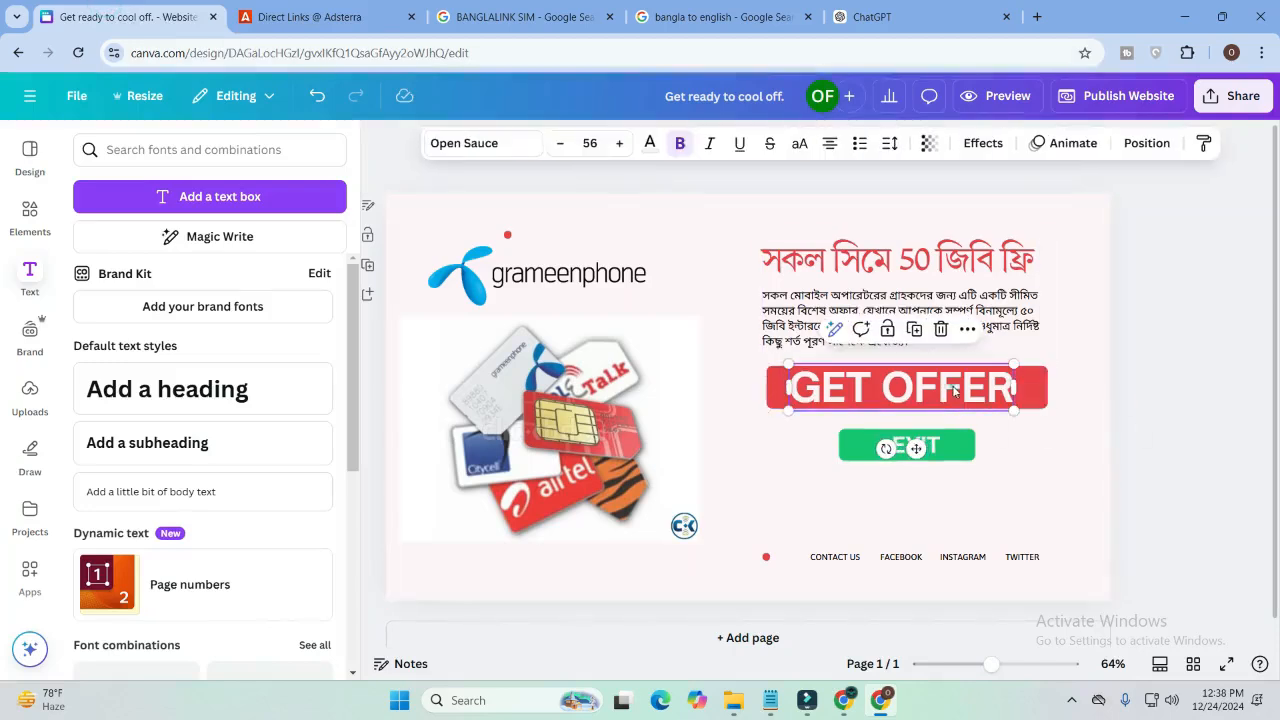
left_click(1031, 387)
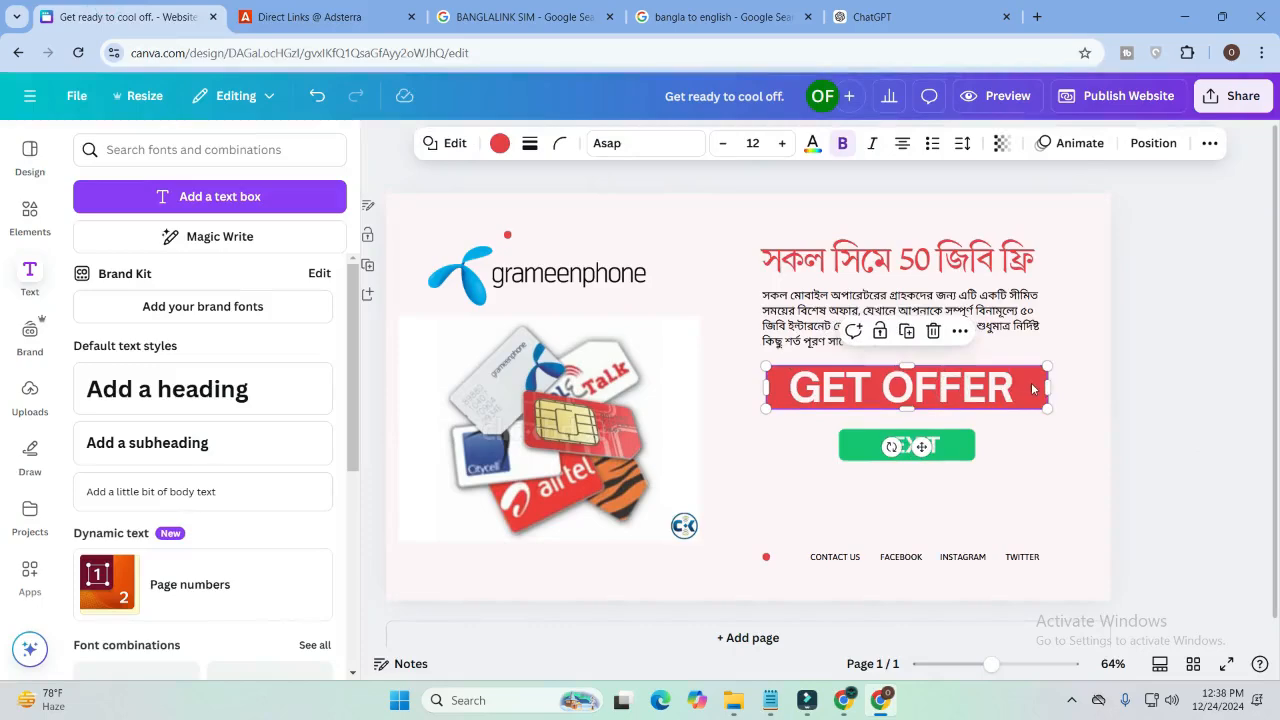
right_click(1038, 380)
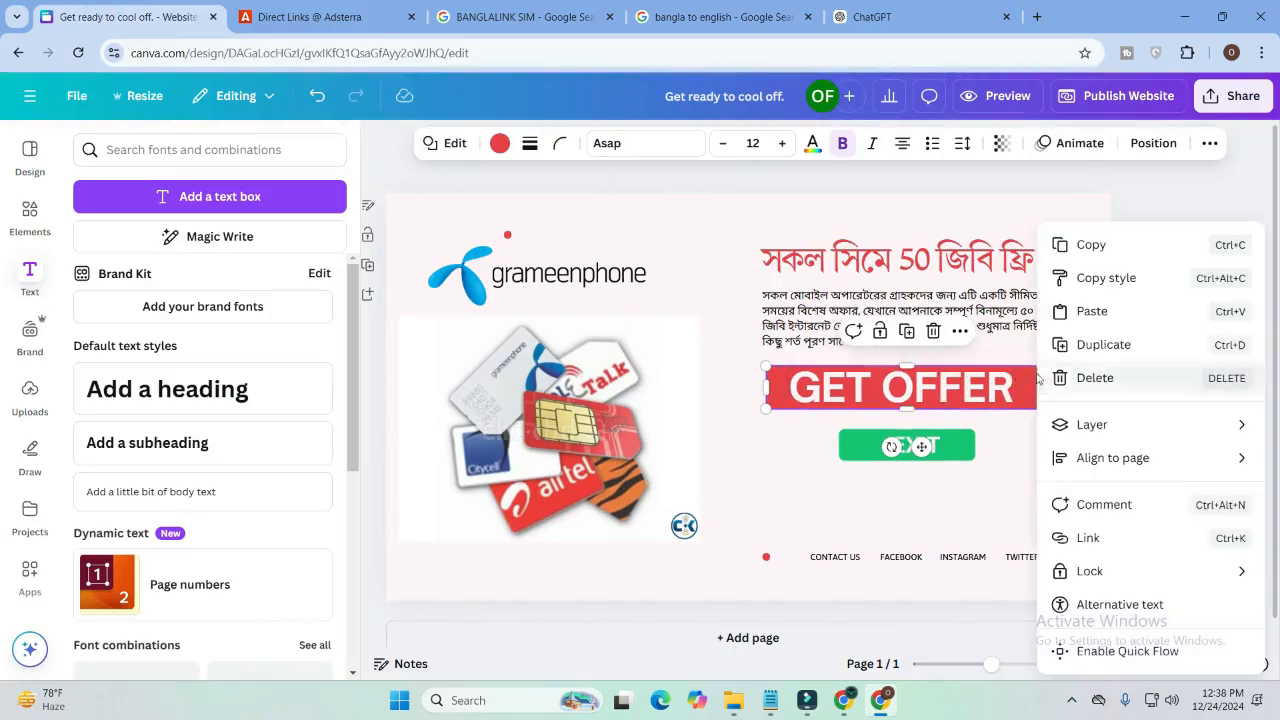
left_click(1112, 538)
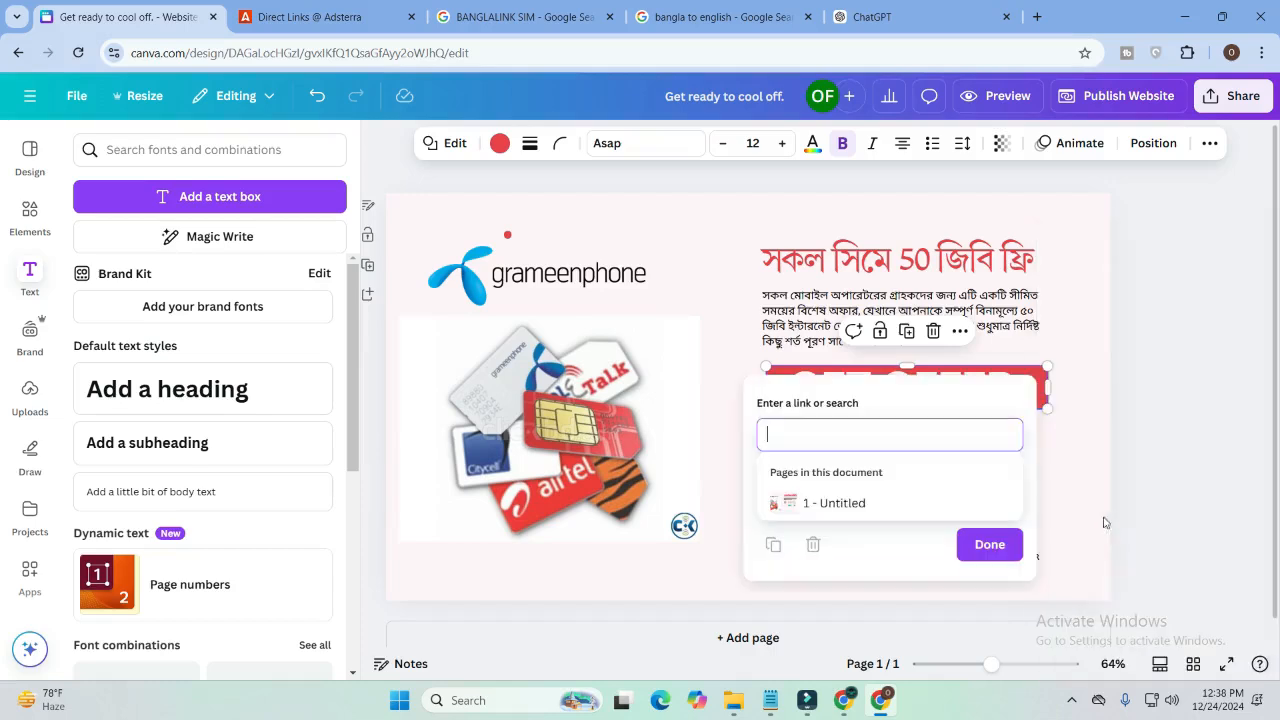
key("ctrl+v")
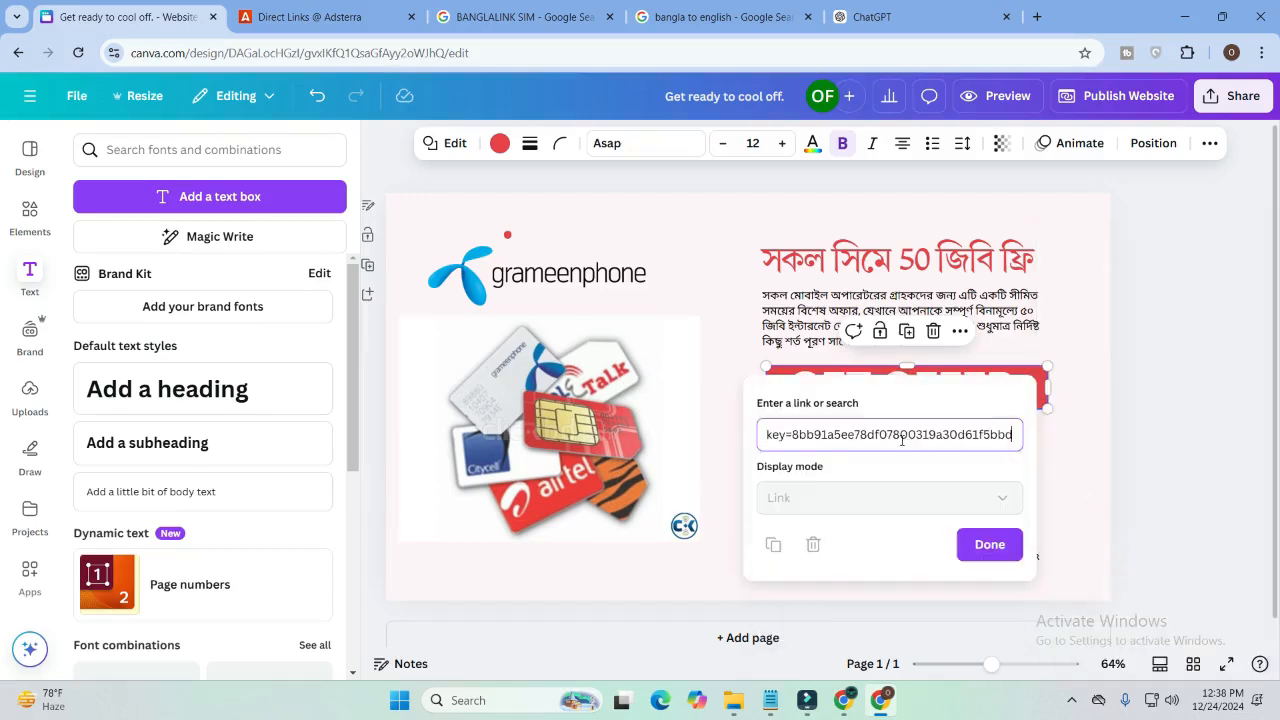
left_click(989, 545)
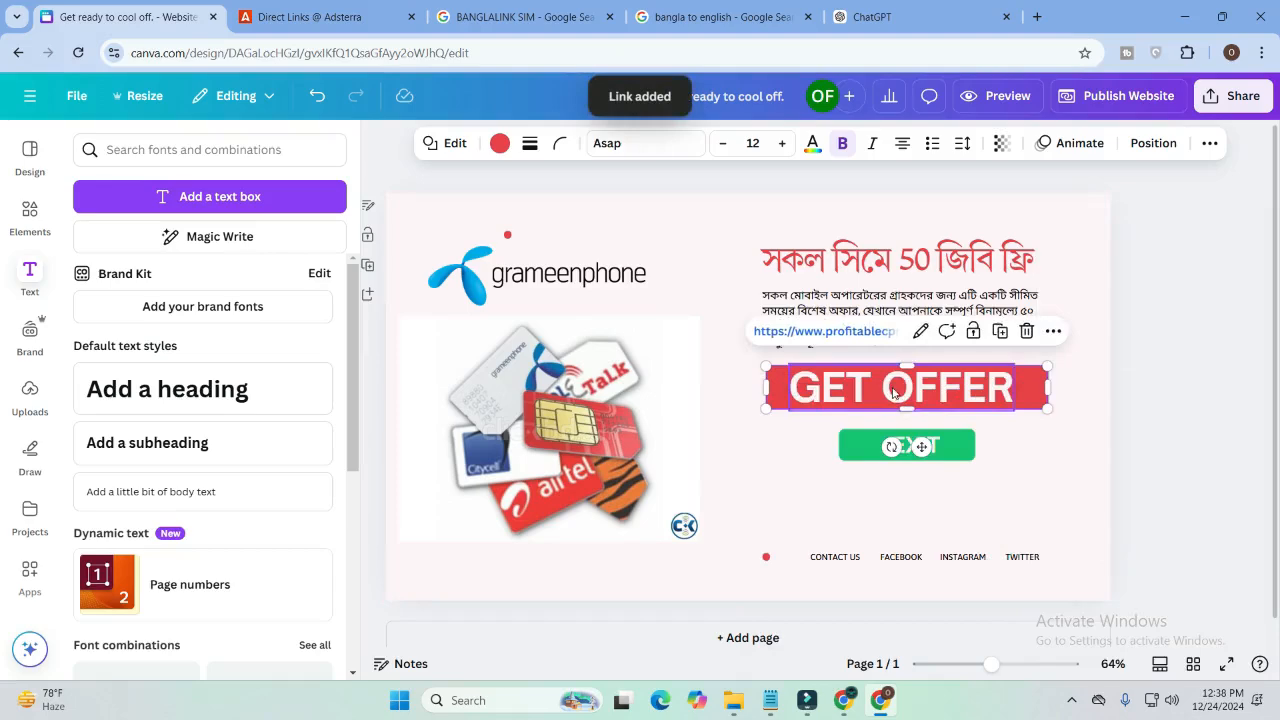
Add the same DirectLink_4 URL as a link on the GET OFFER text.
left_click(968, 392)
left_click(966, 331)
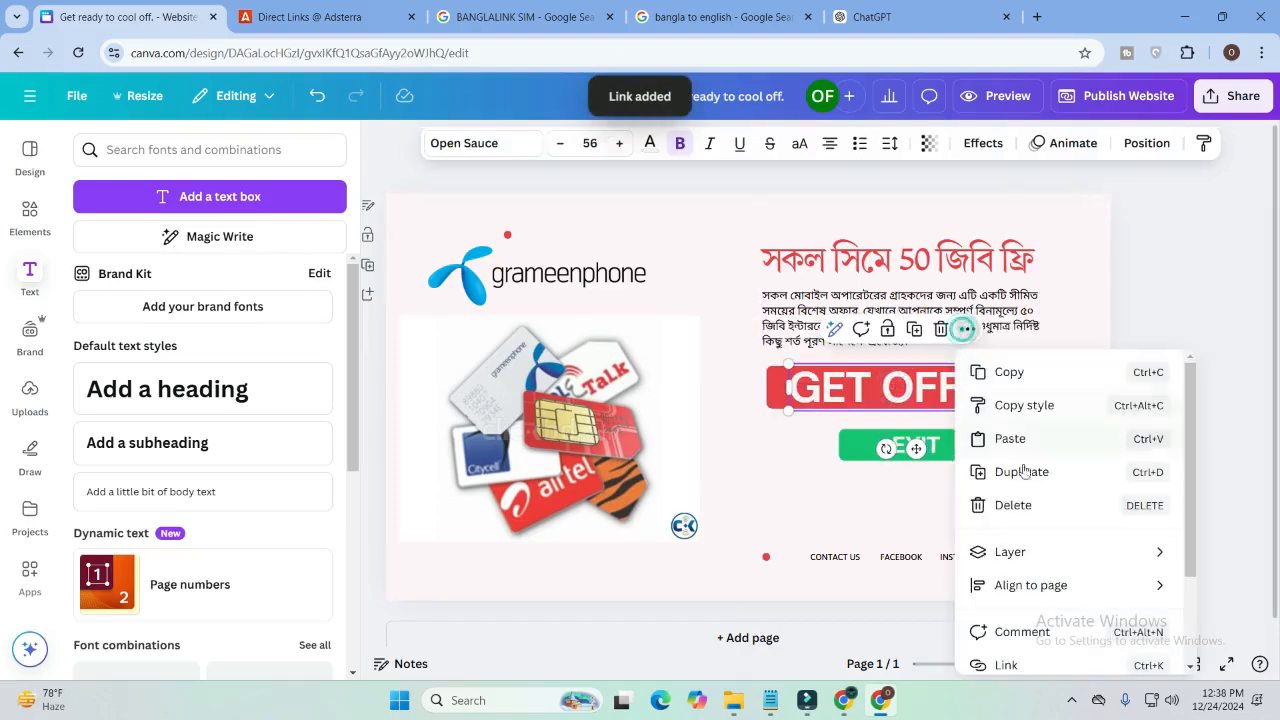
left_click(1006, 665)
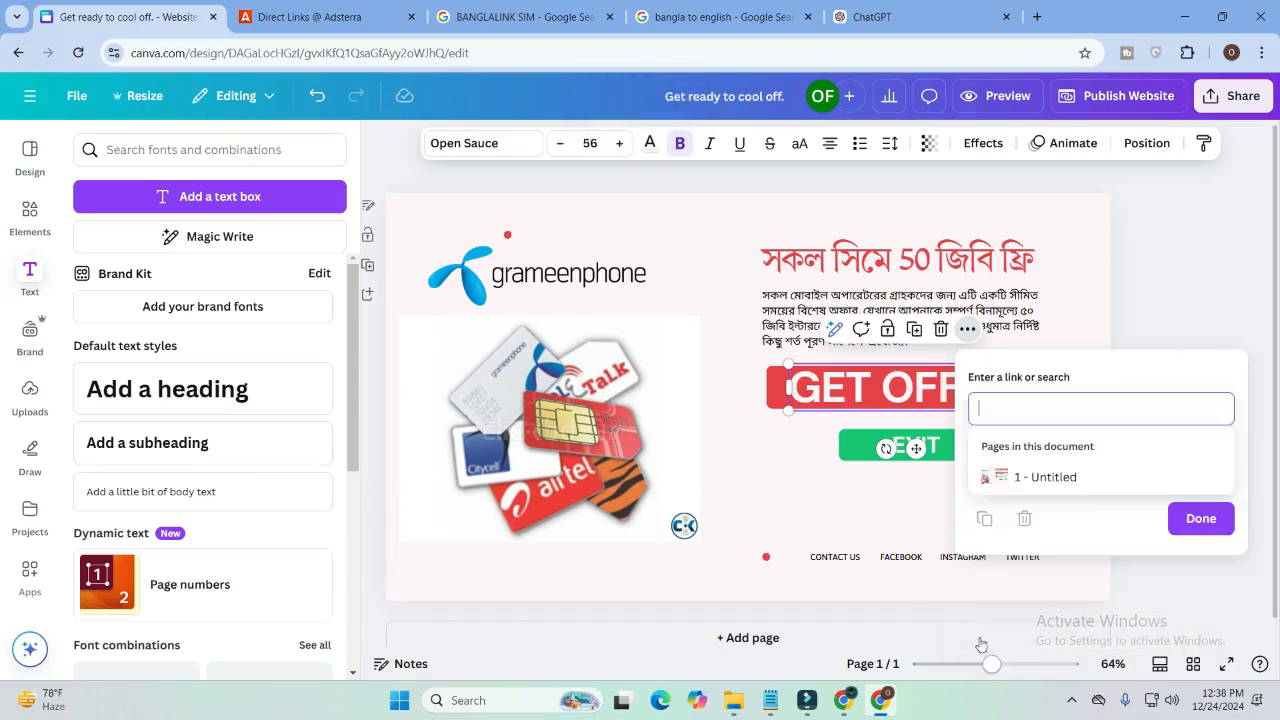
key("ctrl+v")
left_click(1199, 518)
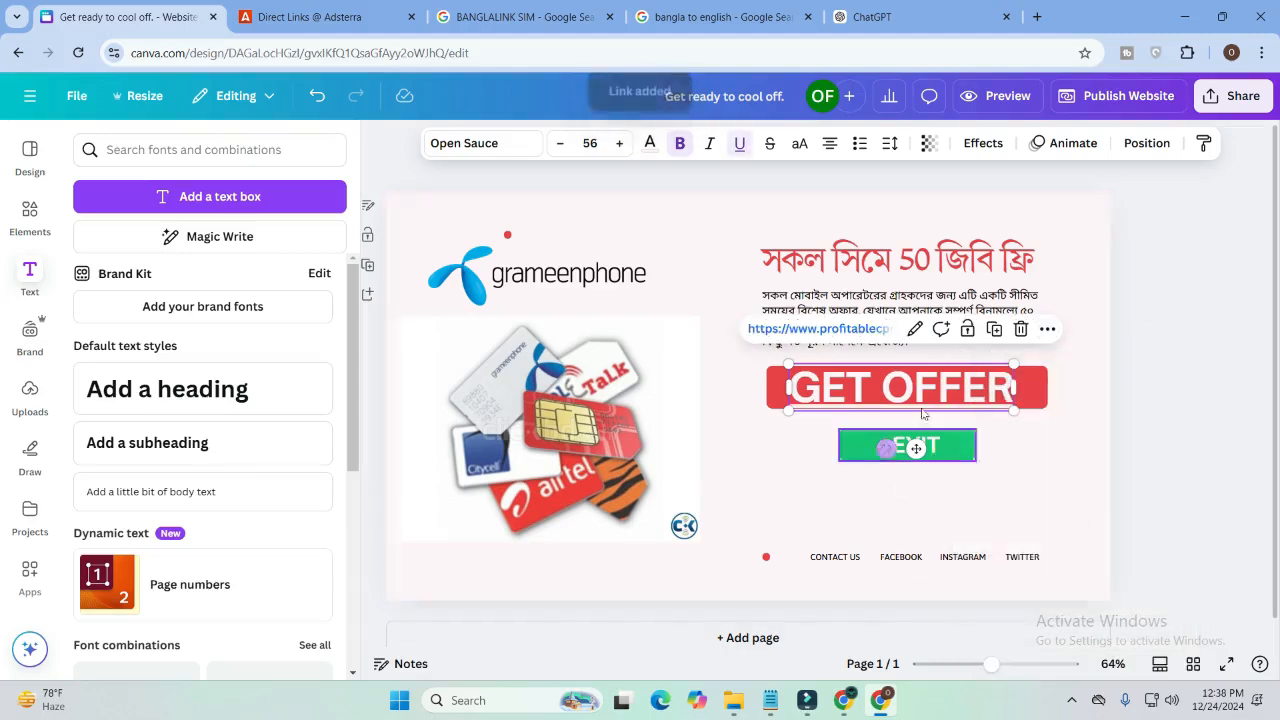
left_click(1189, 397)
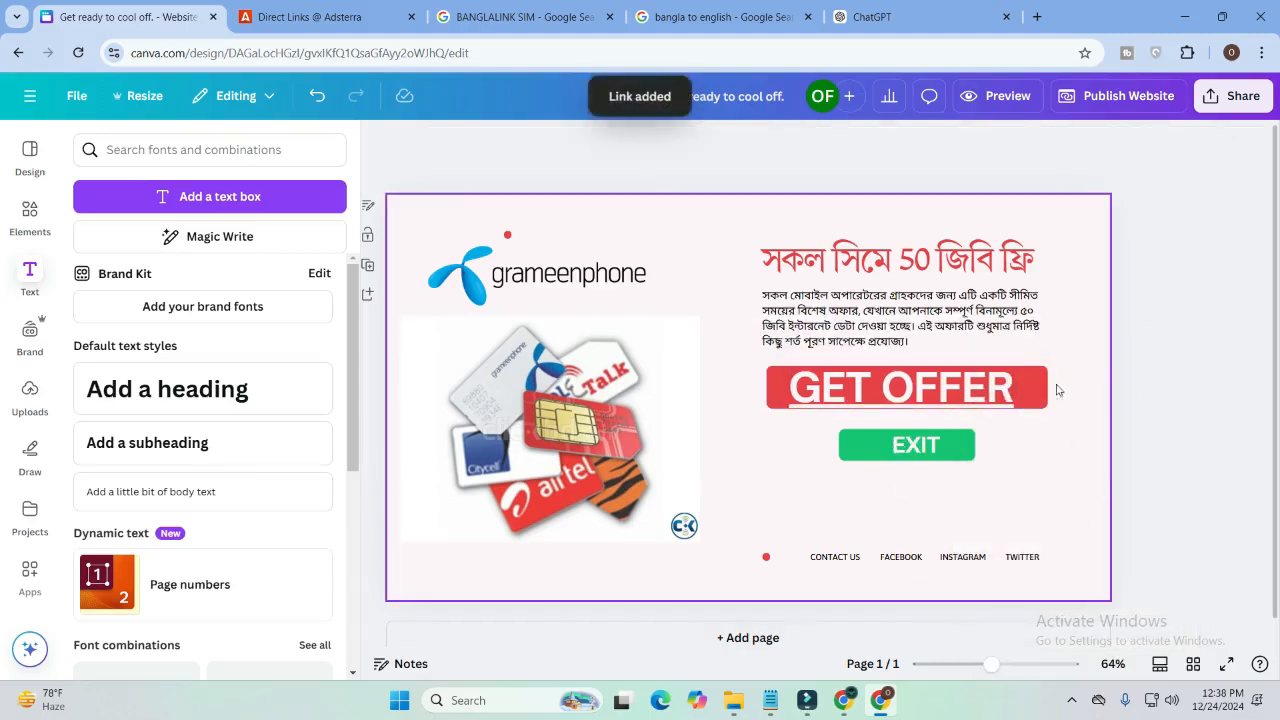
left_click(1005, 390)
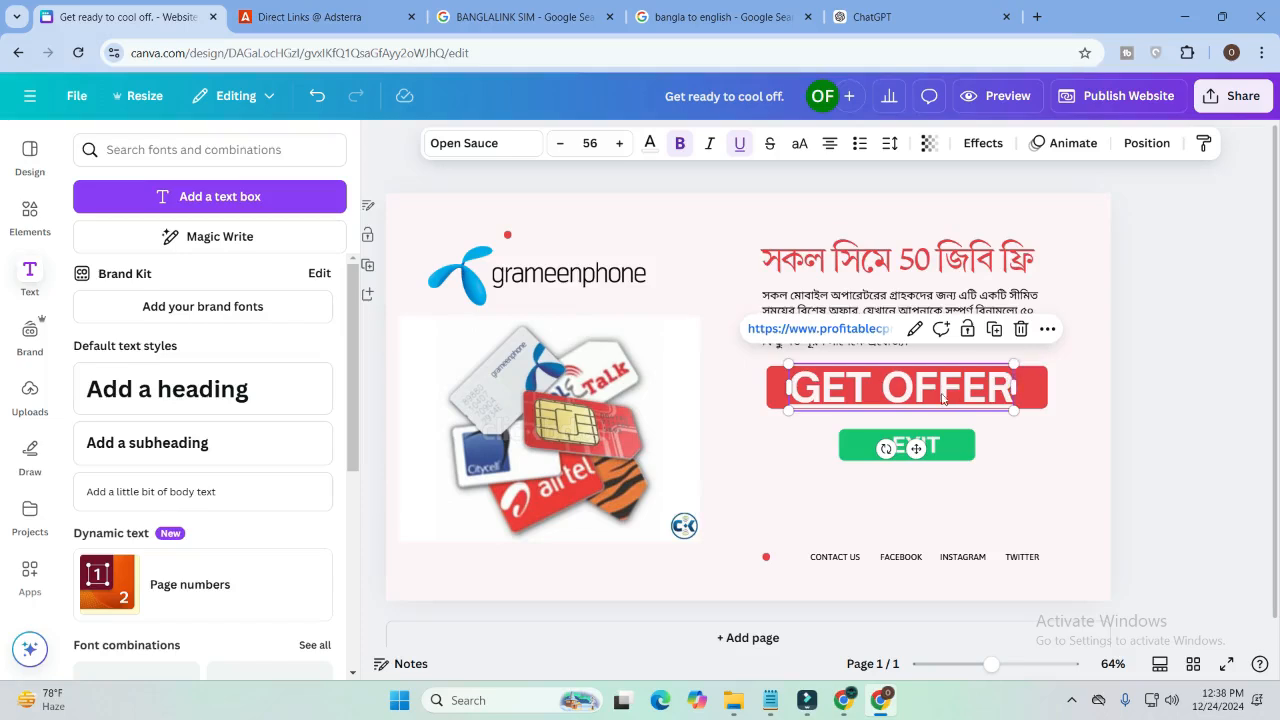
left_click(1066, 480)
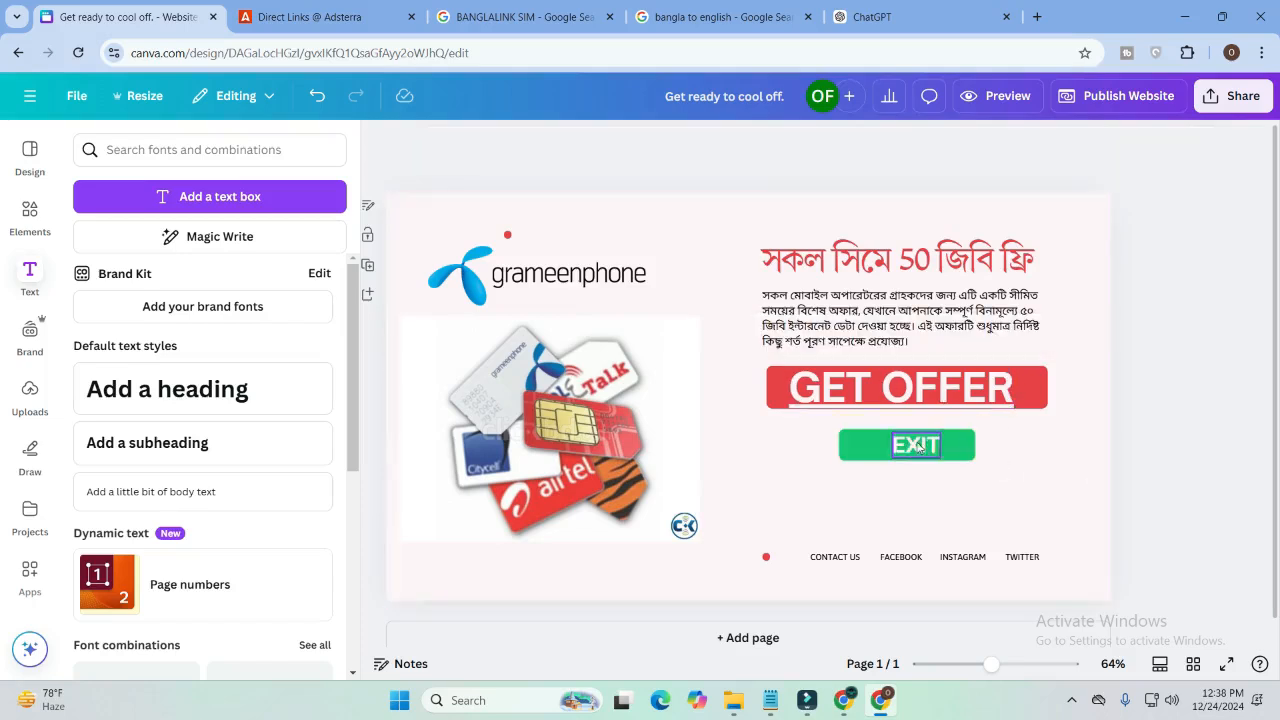
Link the EXIT text to the DirectLink_3 URL copied from Adsterra's Direct Links page.
double_click(917, 447)
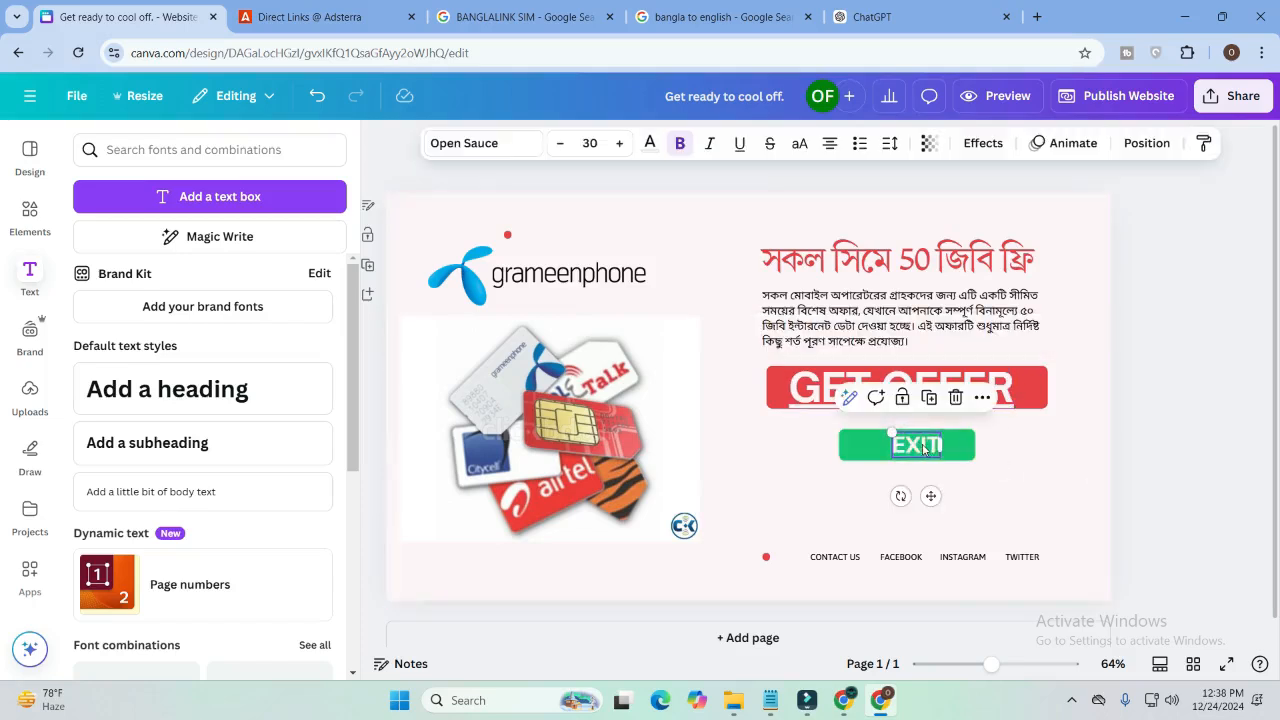
right_click(923, 449)
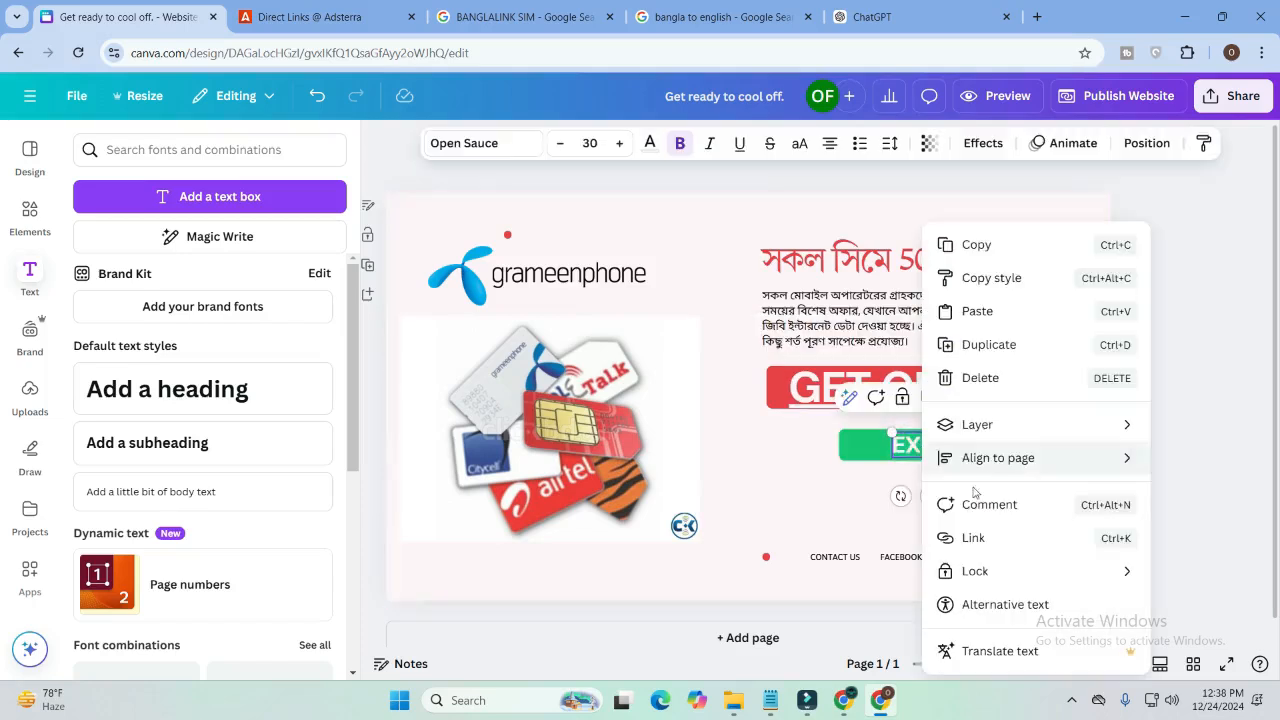
left_click(995, 542)
left_click(300, 16)
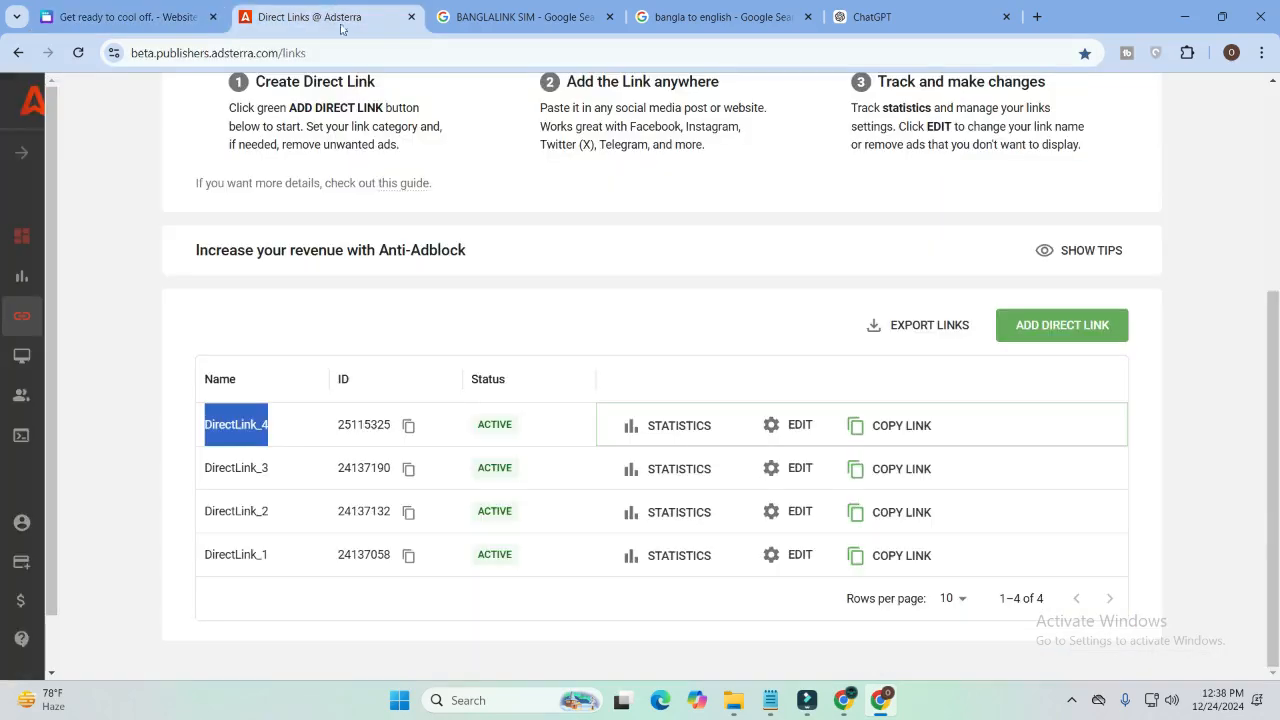
left_click(862, 478)
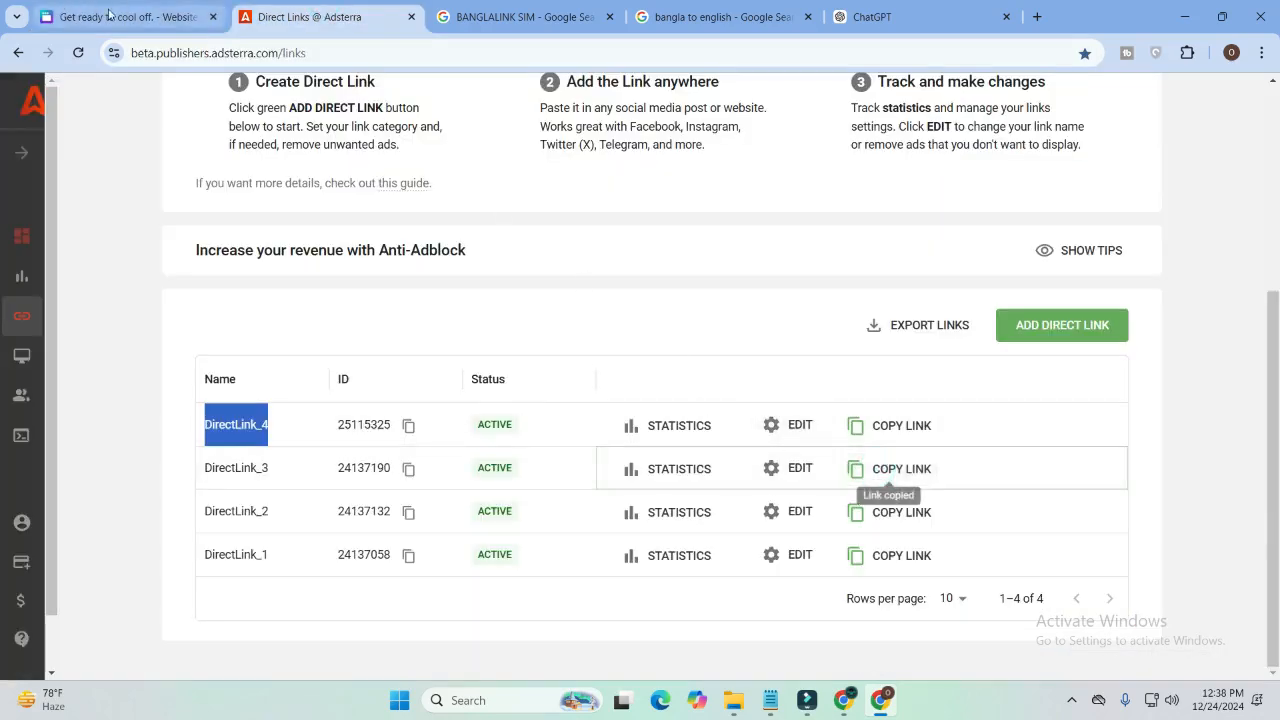
key("ctrl+shift+Tab")
left_click(1020, 504)
key("ctrl+v")
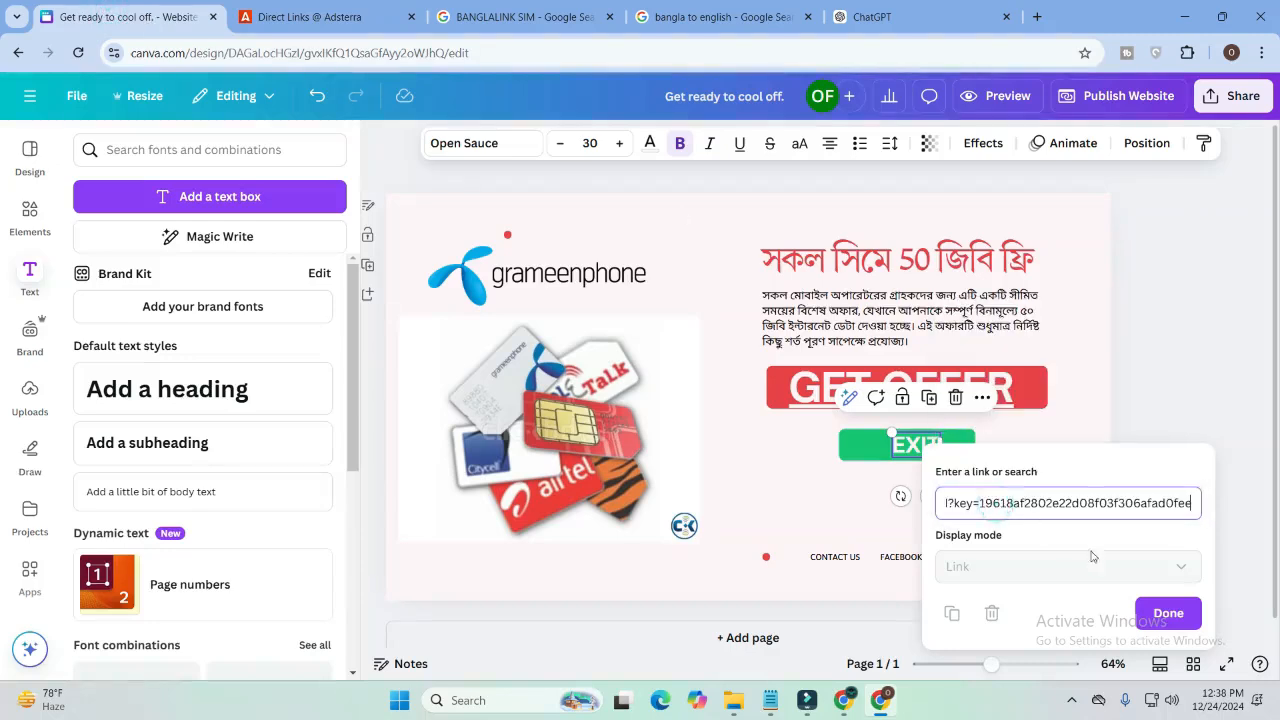
left_click(1168, 613)
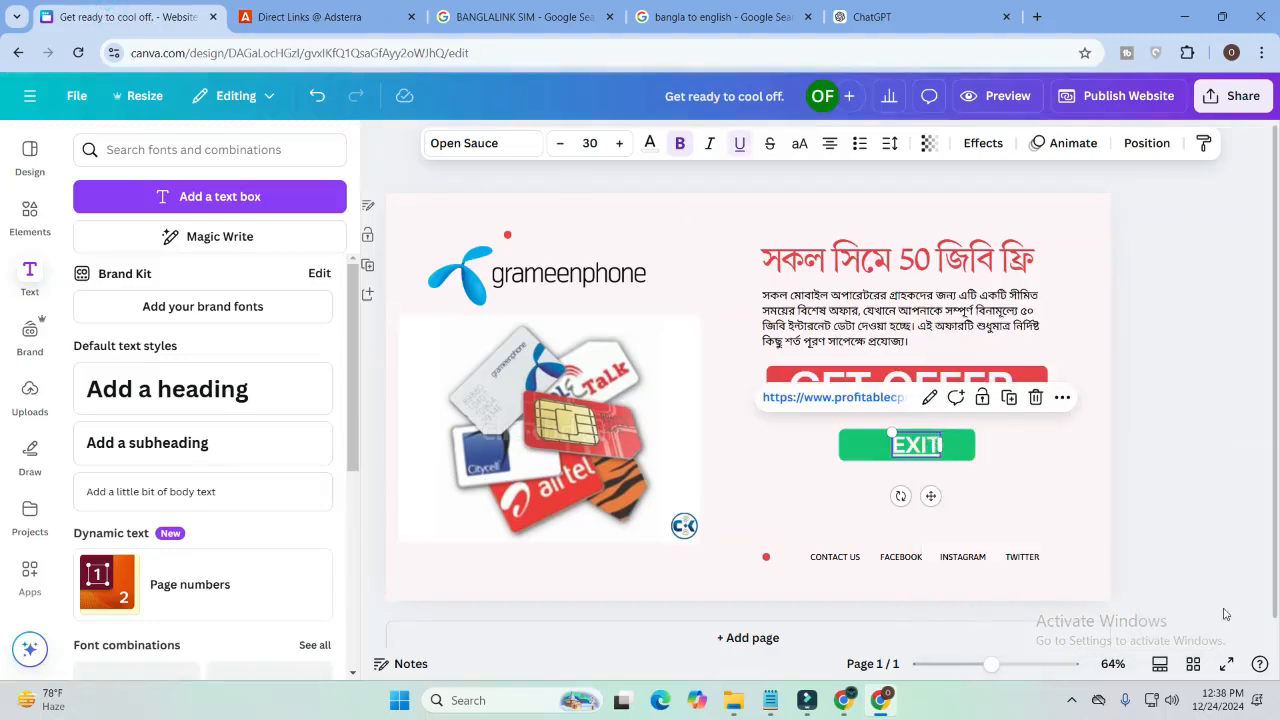
left_click(1181, 432)
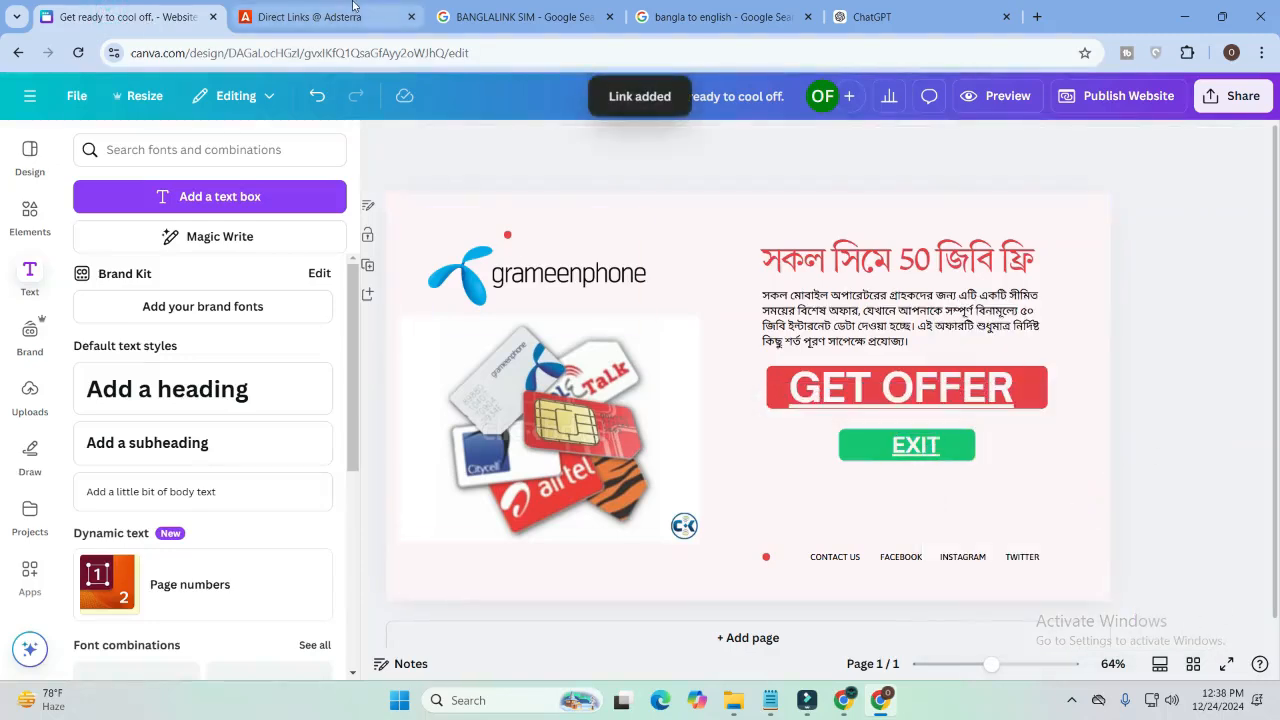
Switch to Adsterra's Direct Links page and copy the link of DirectLink_2.
left_click(320, 16)
scroll(560, 500, "up", 2)
scroll(560, 450, "down", 2)
left_click(433, 390)
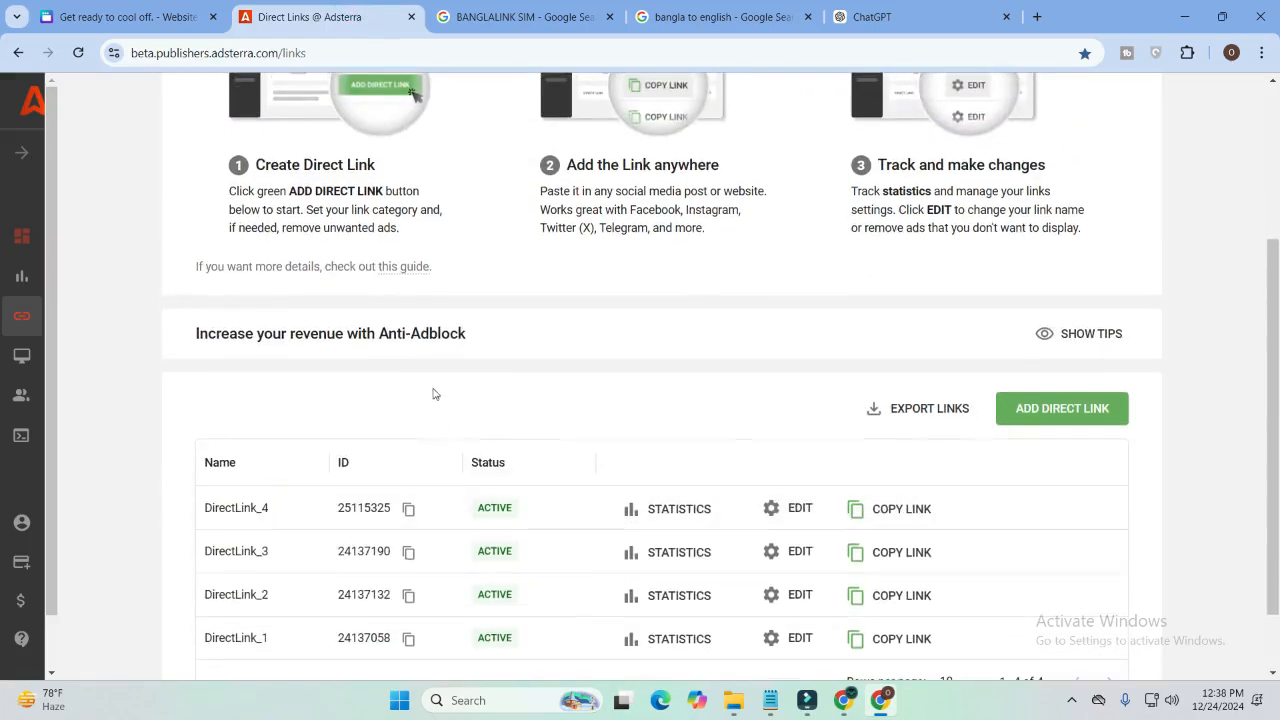
left_click(872, 513)
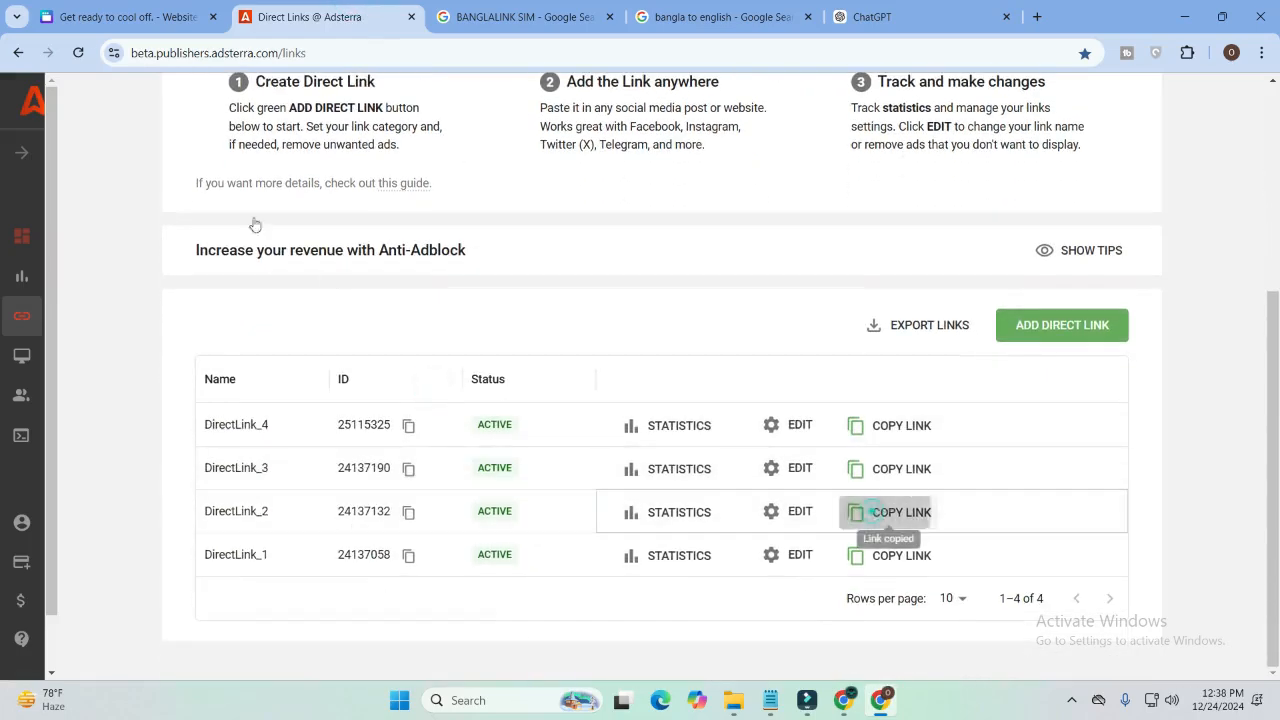
Return to Canva and link the green rectangle behind the EXIT text to the copied DirectLink_2 URL.
left_click(128, 16)
double_click(938, 441)
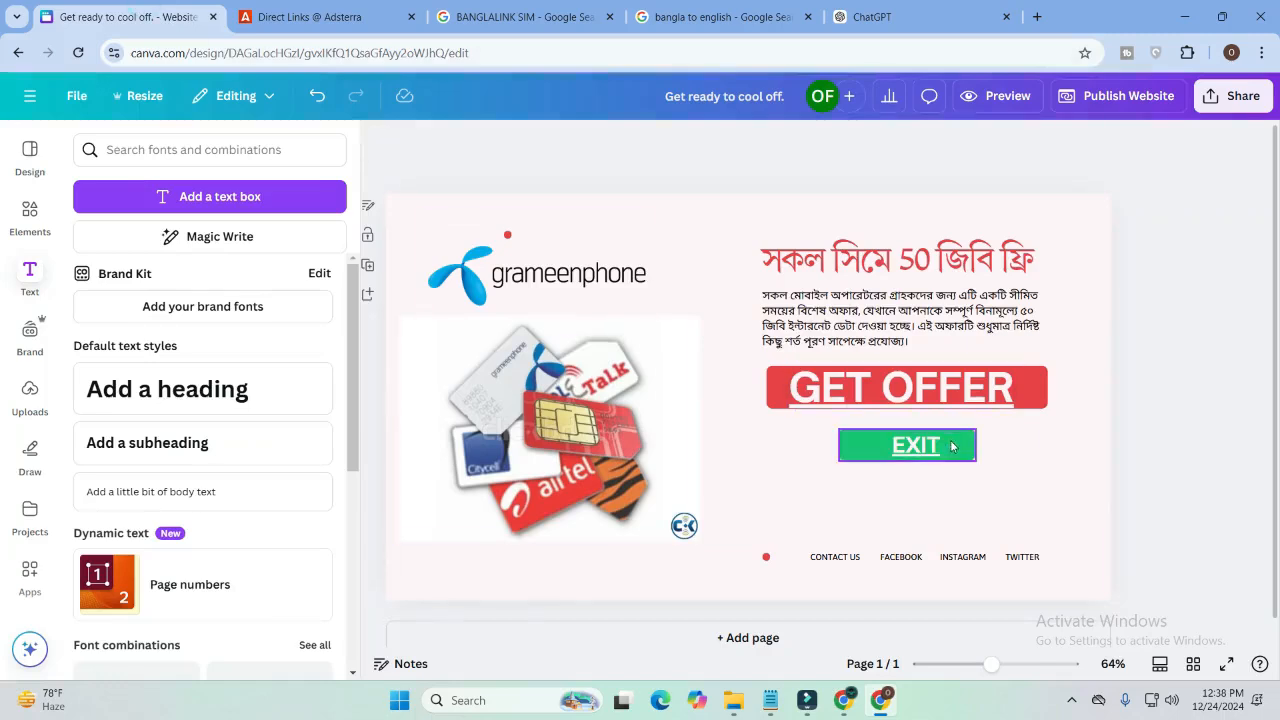
right_click(952, 446)
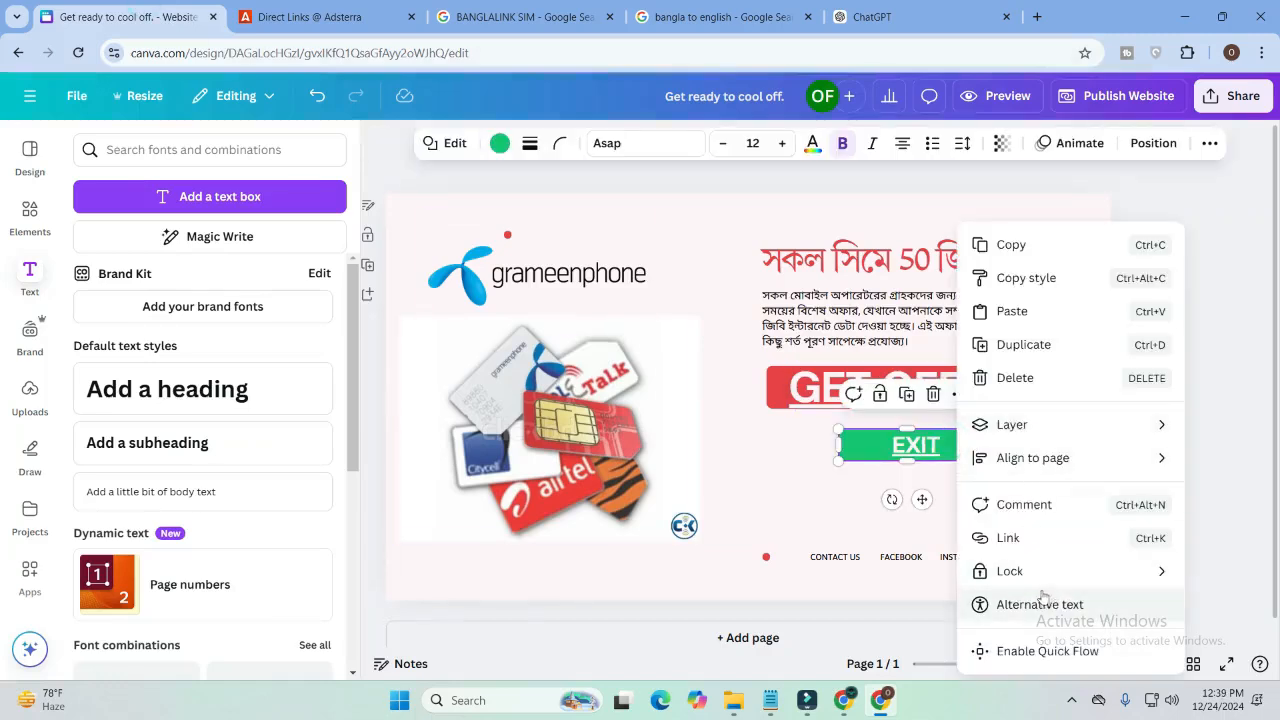
left_click(1049, 537)
left_click(1020, 502)
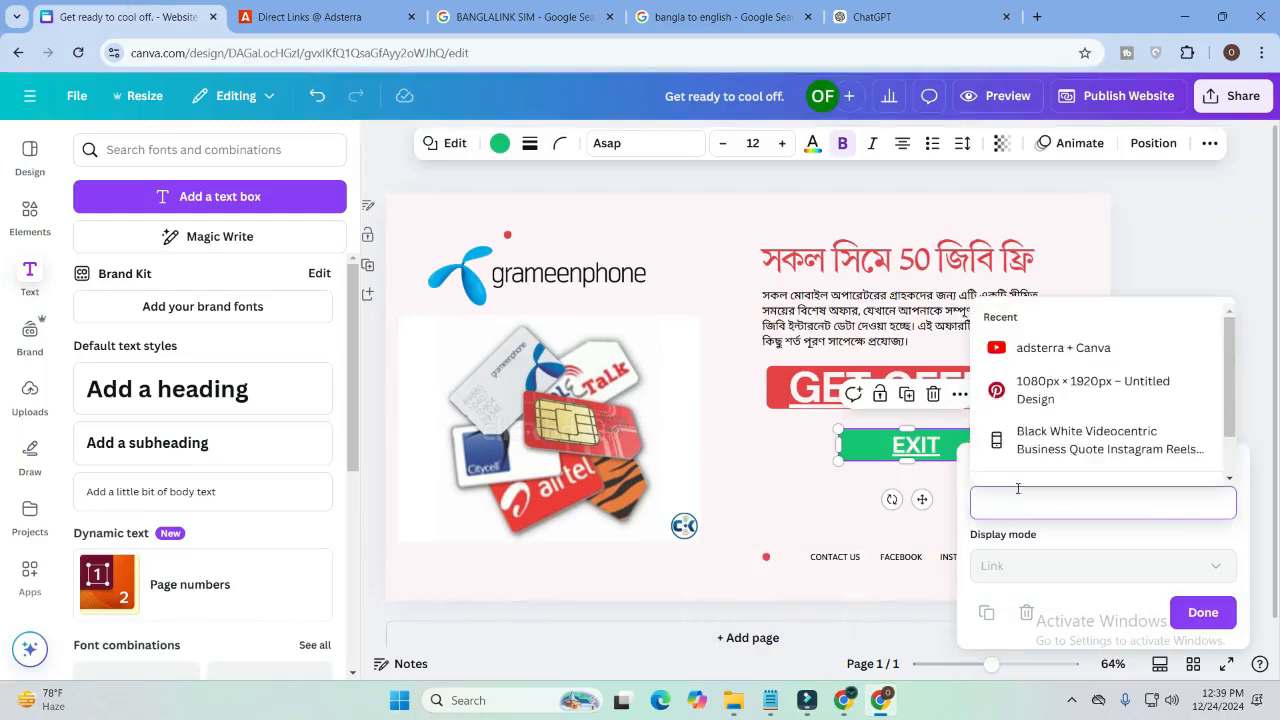
key("ctrl+v")
left_click(1203, 612)
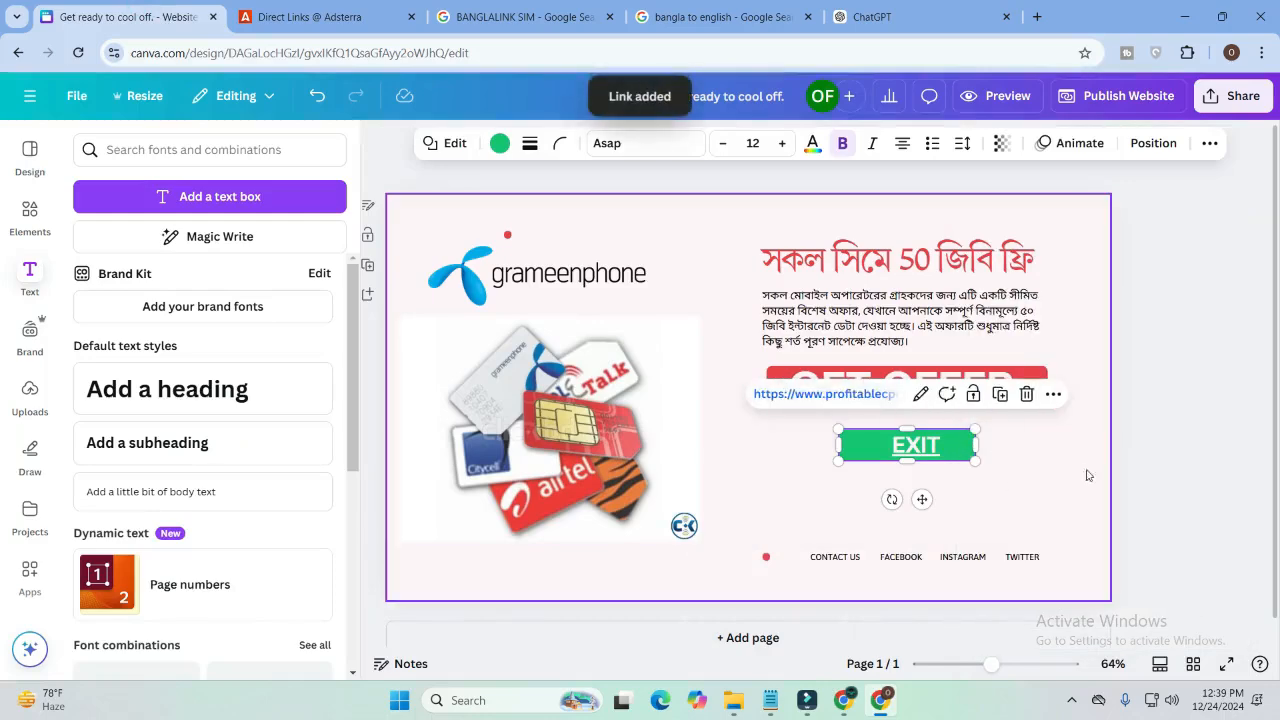
left_click(1010, 516)
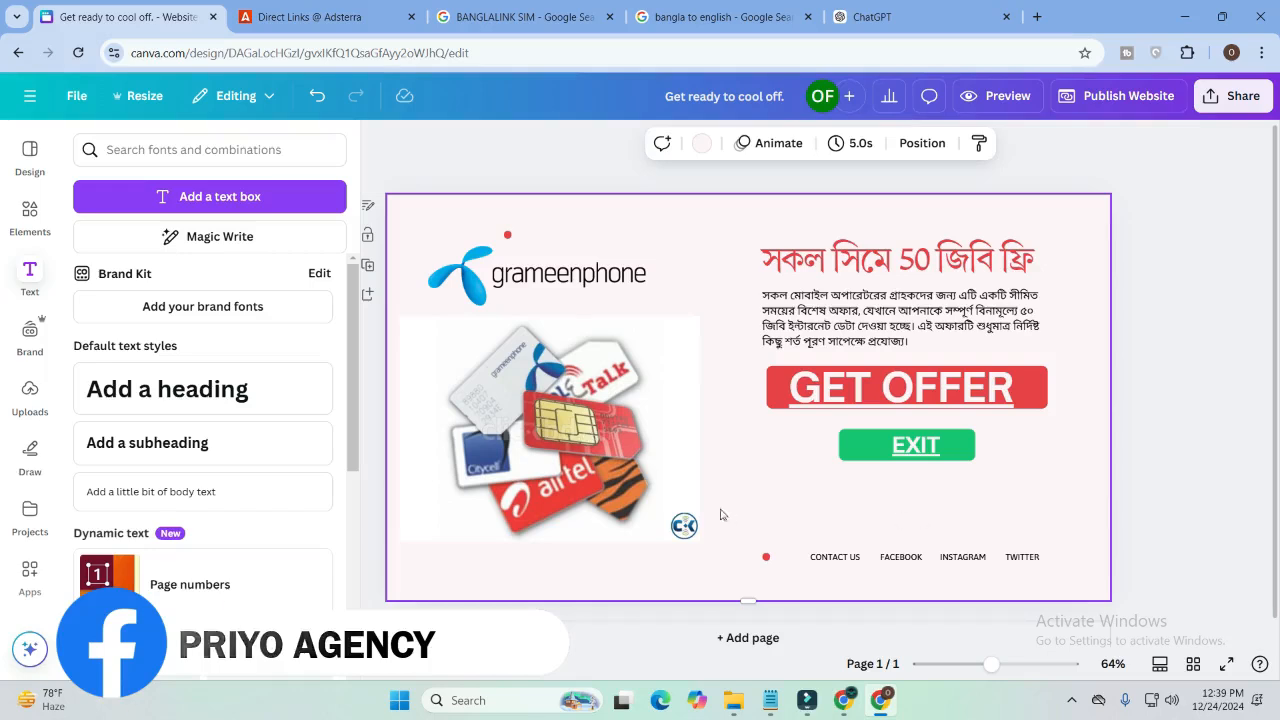
Link the SIM cards image to the copied DirectLink_2 URL.
left_click(490, 420)
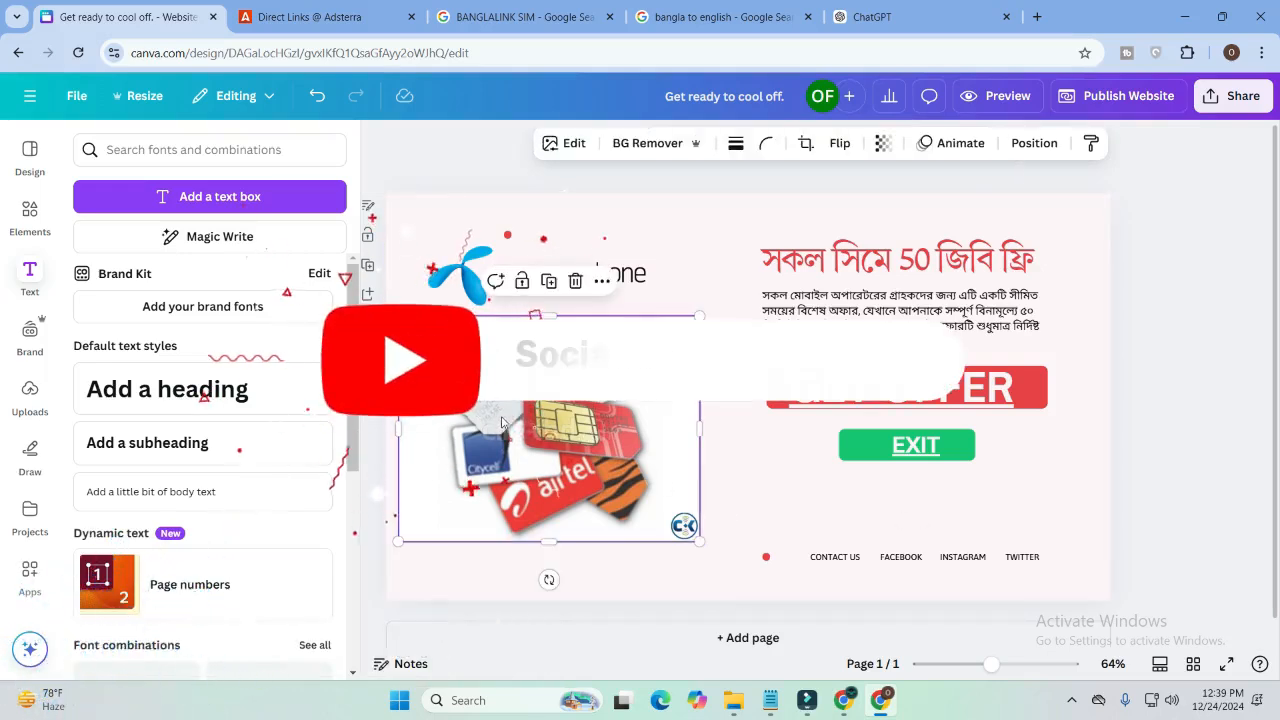
right_click(490, 420)
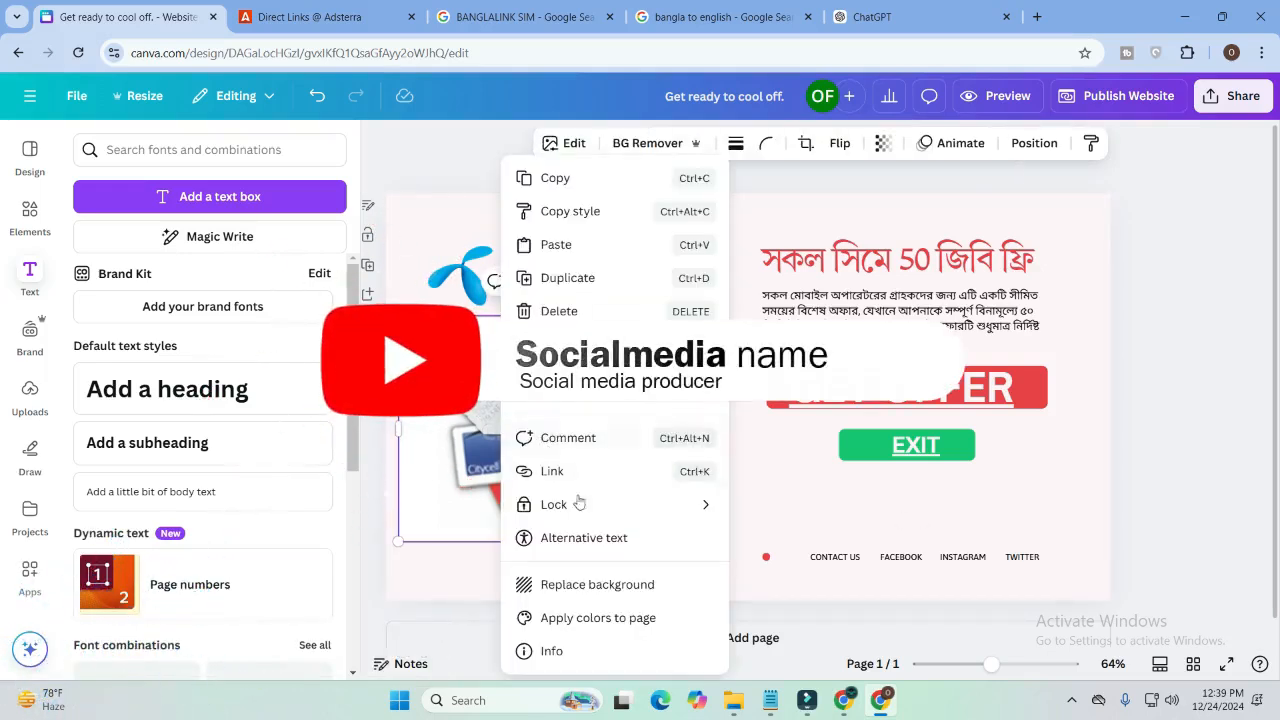
left_click(640, 474)
key("ctrl+v")
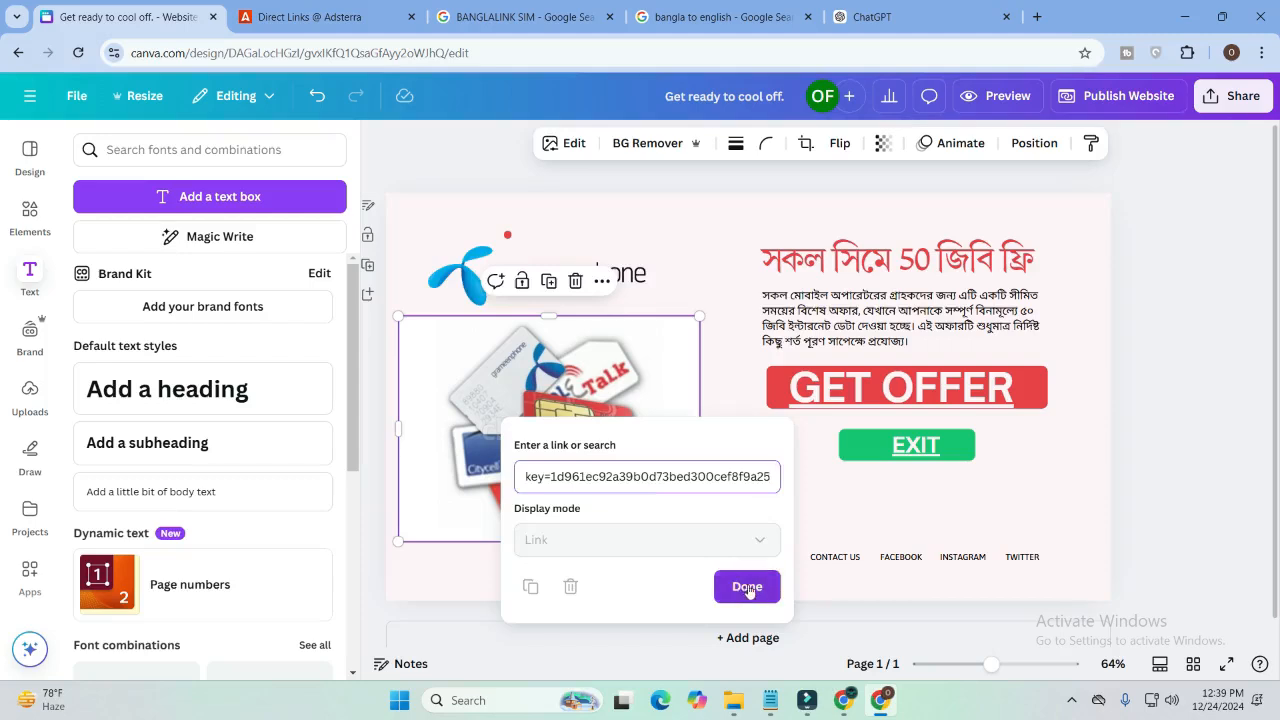
left_click(747, 587)
left_click(737, 423)
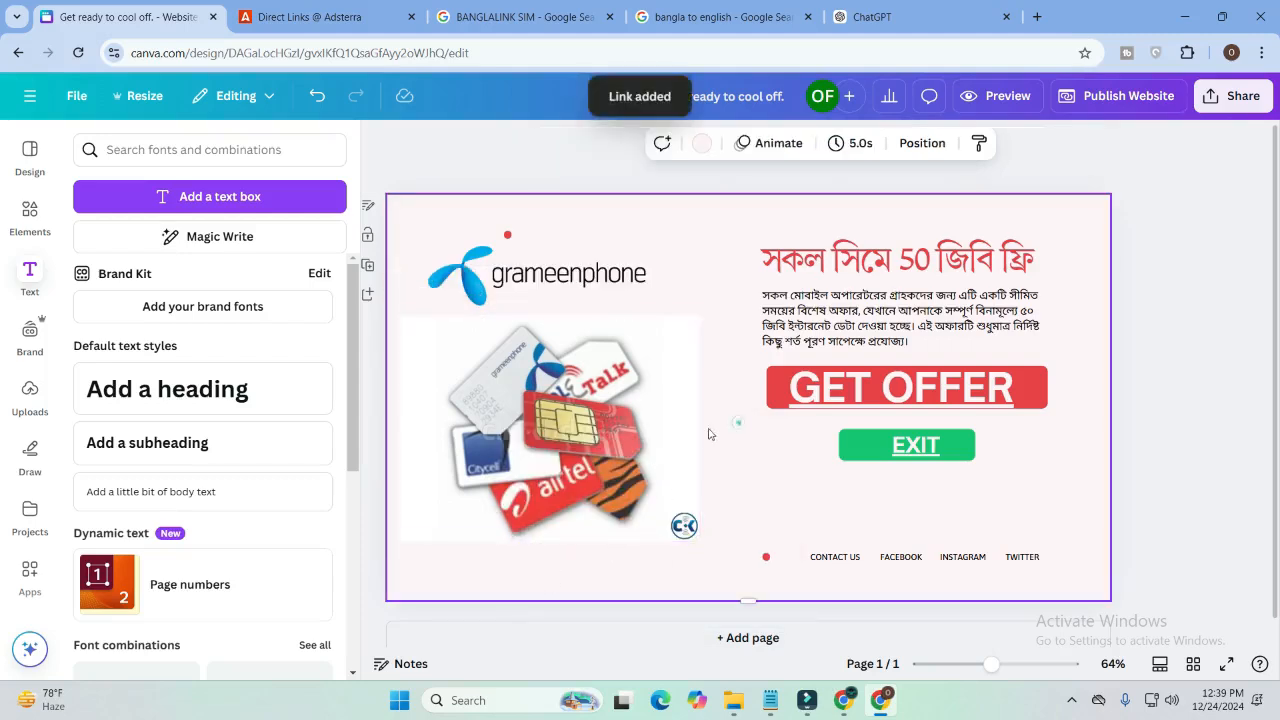
Add the same copied DirectLink_2 URL as a link on the grameenphone logo.
left_click(548, 284)
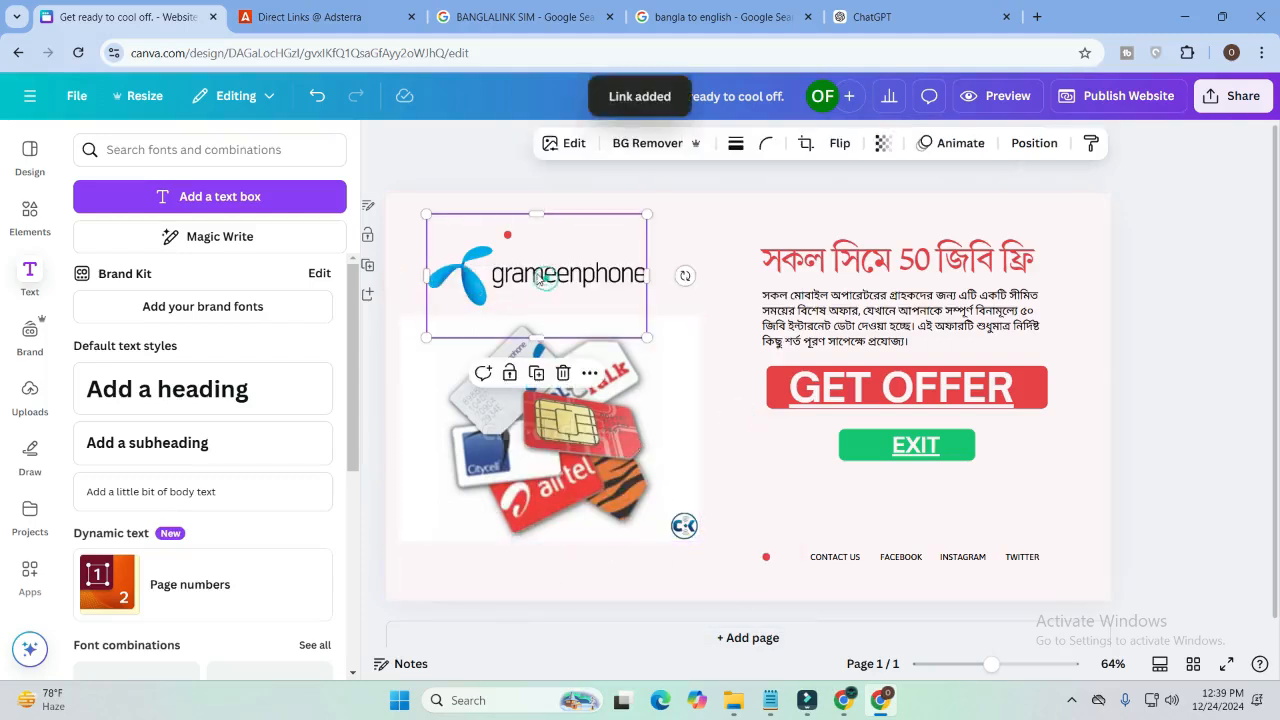
right_click(540, 278)
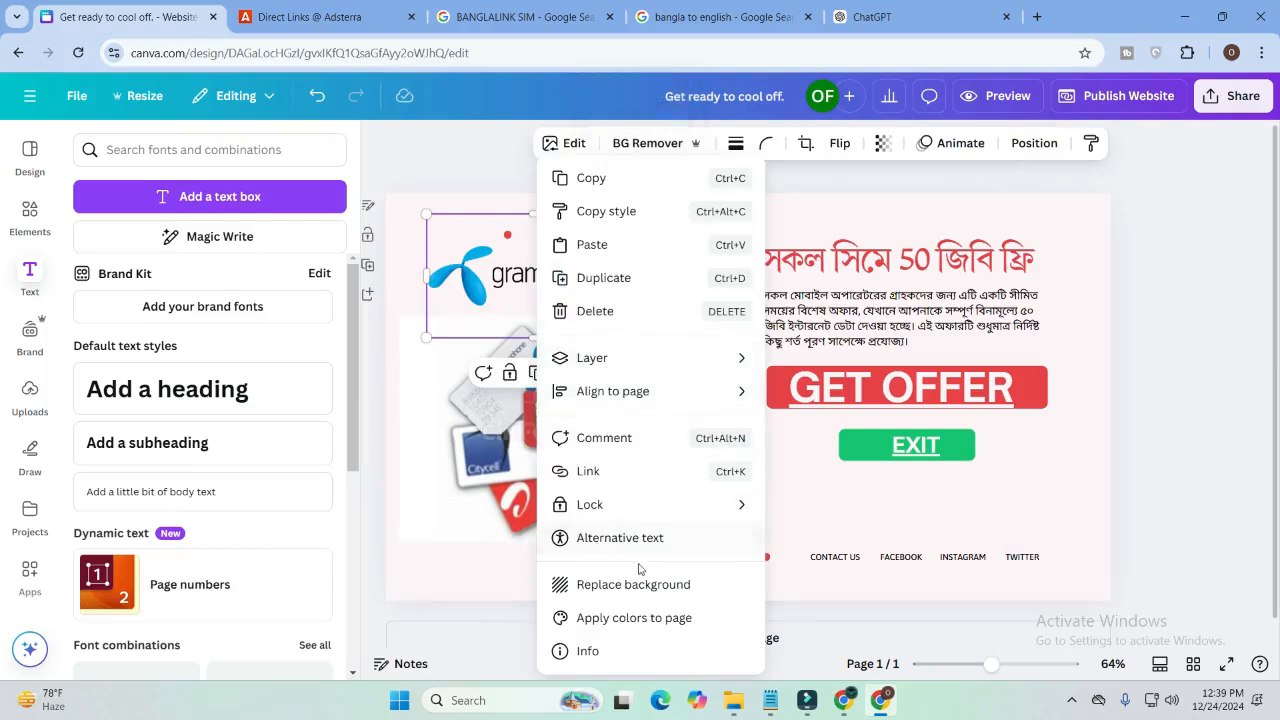
left_click(608, 476)
key("ctrl+v")
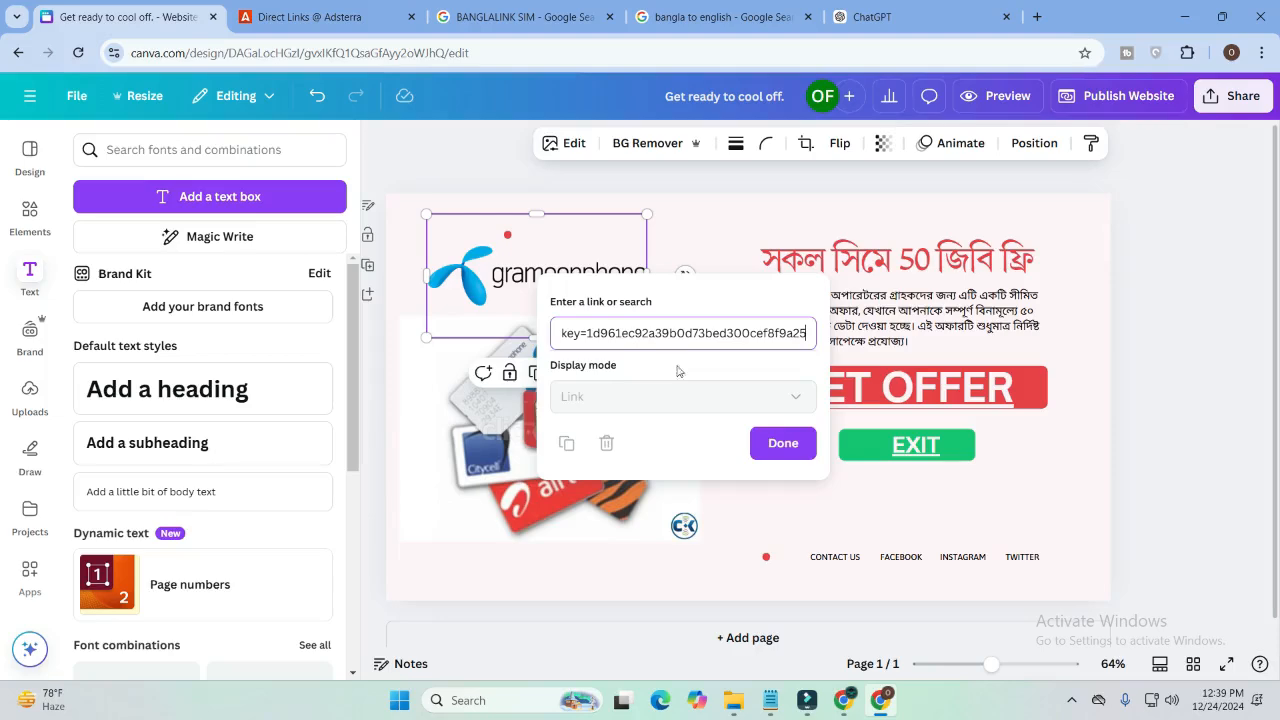
left_click(783, 443)
scroll(897, 520, "down", 1)
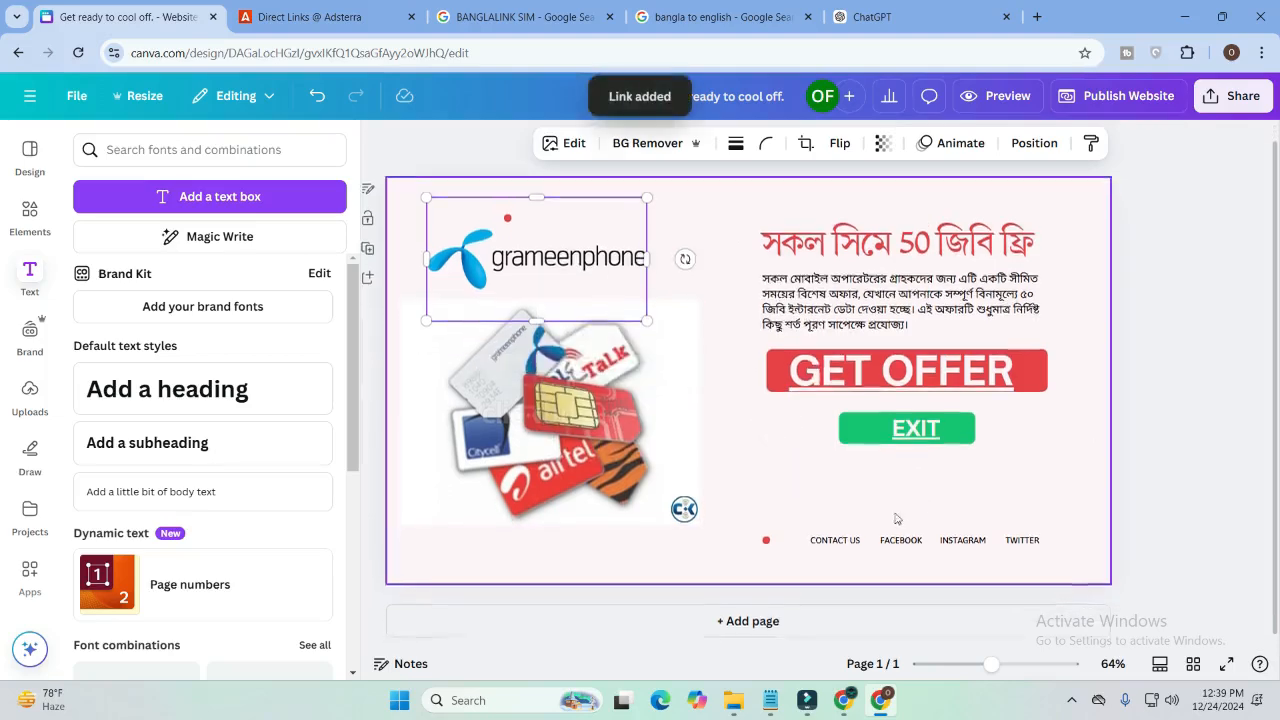
scroll(712, 545, "up", 1)
scroll(482, 515, "down", 1)
scroll(700, 430, "up", 1)
scroll(346, 430, "down", 2)
scroll(346, 430, "up", 2)
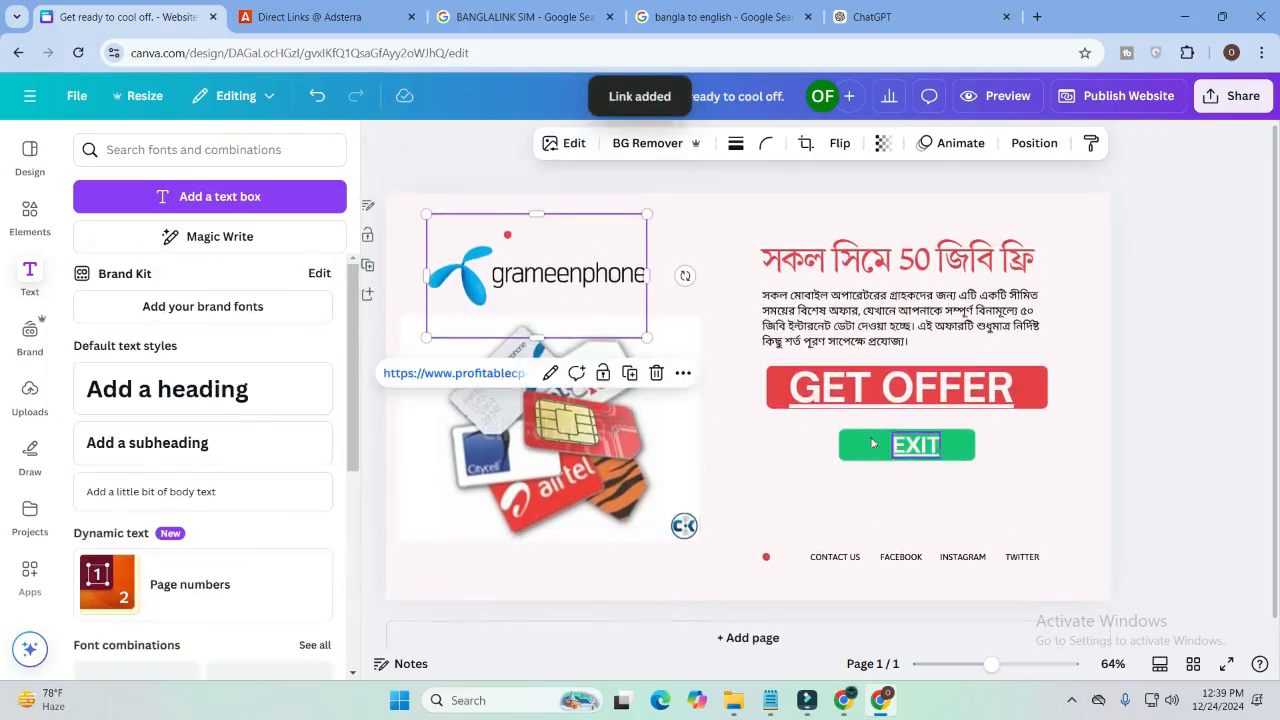
Review the website publishing options, including the device preview, the mobile resizing setting and the website URL, without publishing.
left_click(1098, 96)
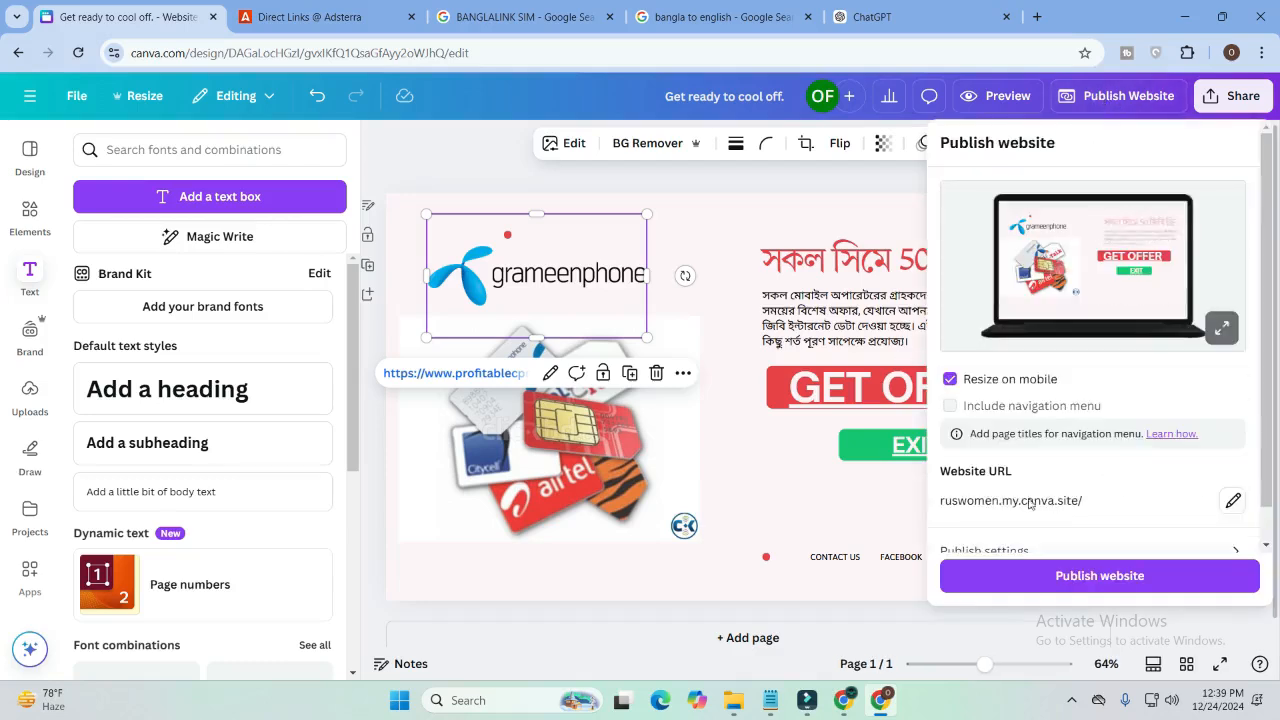
scroll(957, 478, "down", 1)
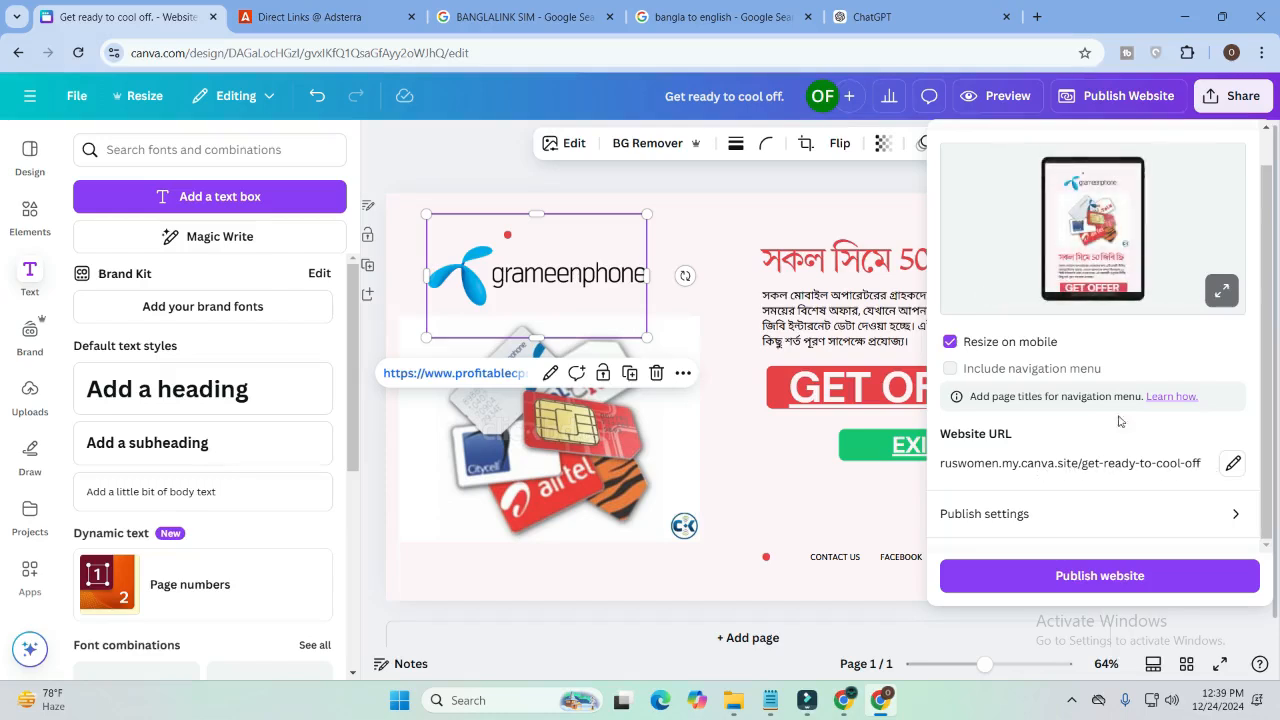
scroll(1112, 412, "up", 1)
scroll(1099, 402, "down", 1)
scroll(1158, 495, "up", 1)
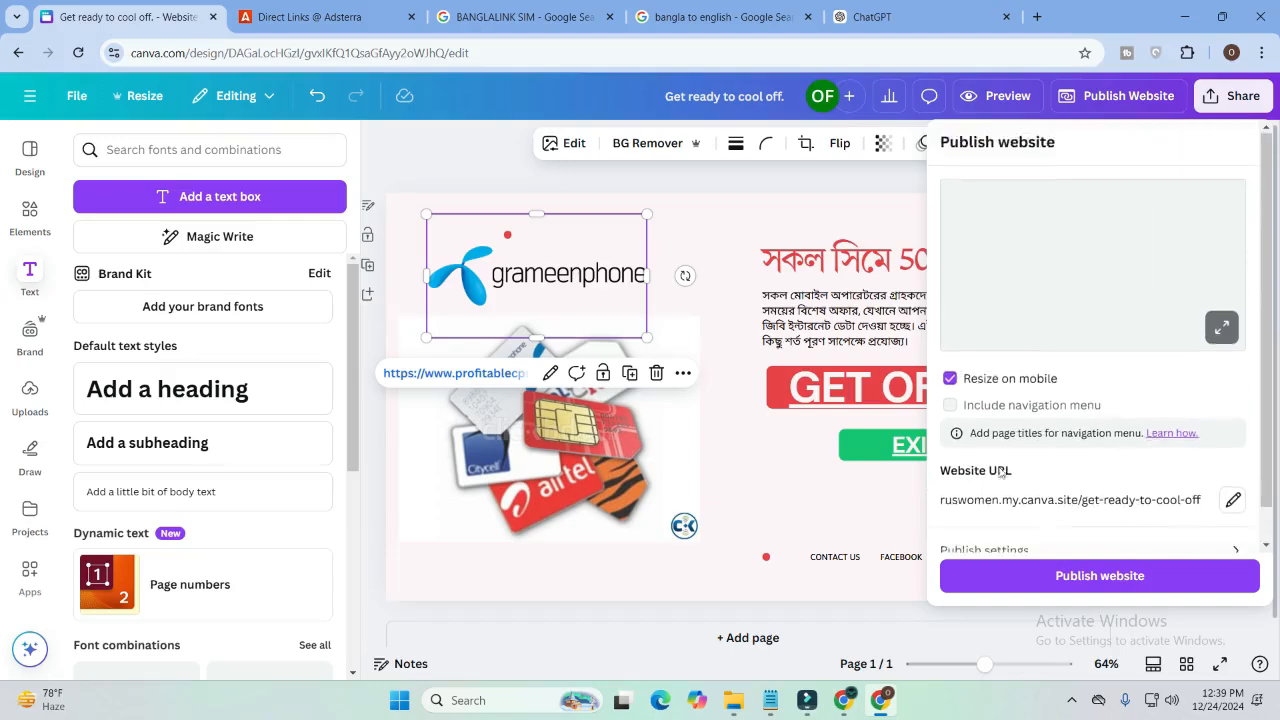
scroll(1158, 495, "down", 1)
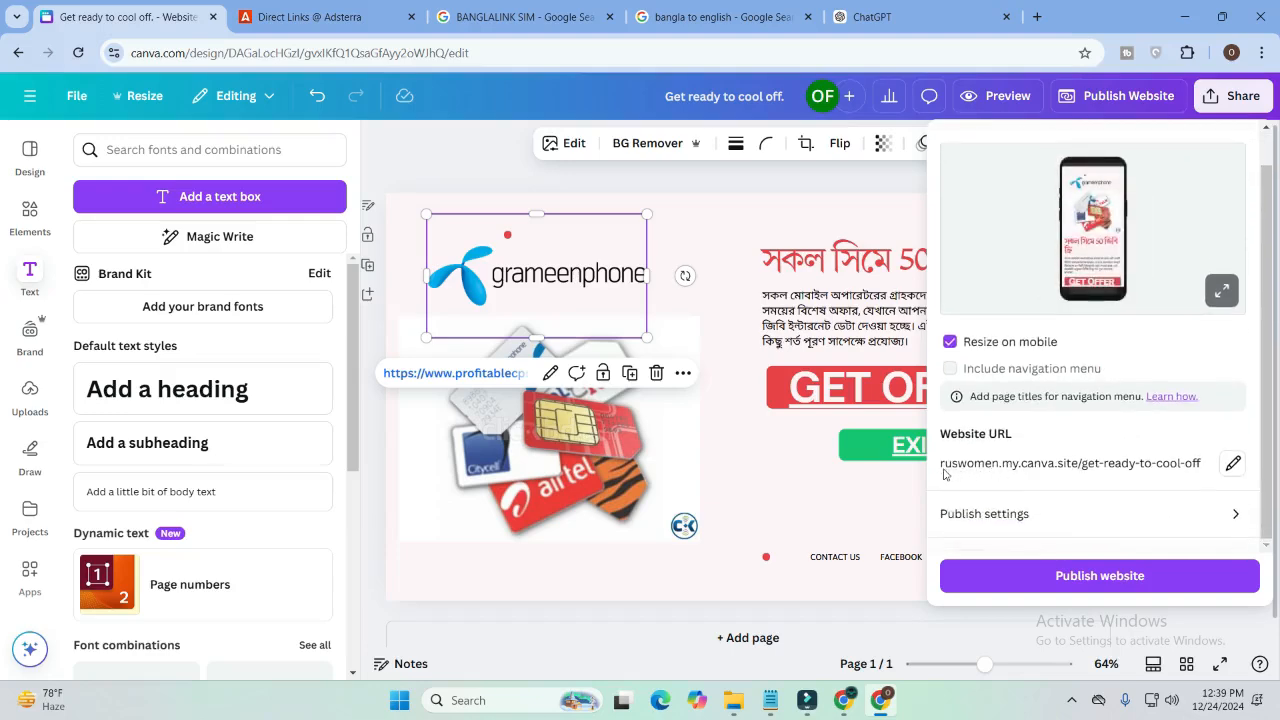
left_click(778, 466)
left_click(826, 450)
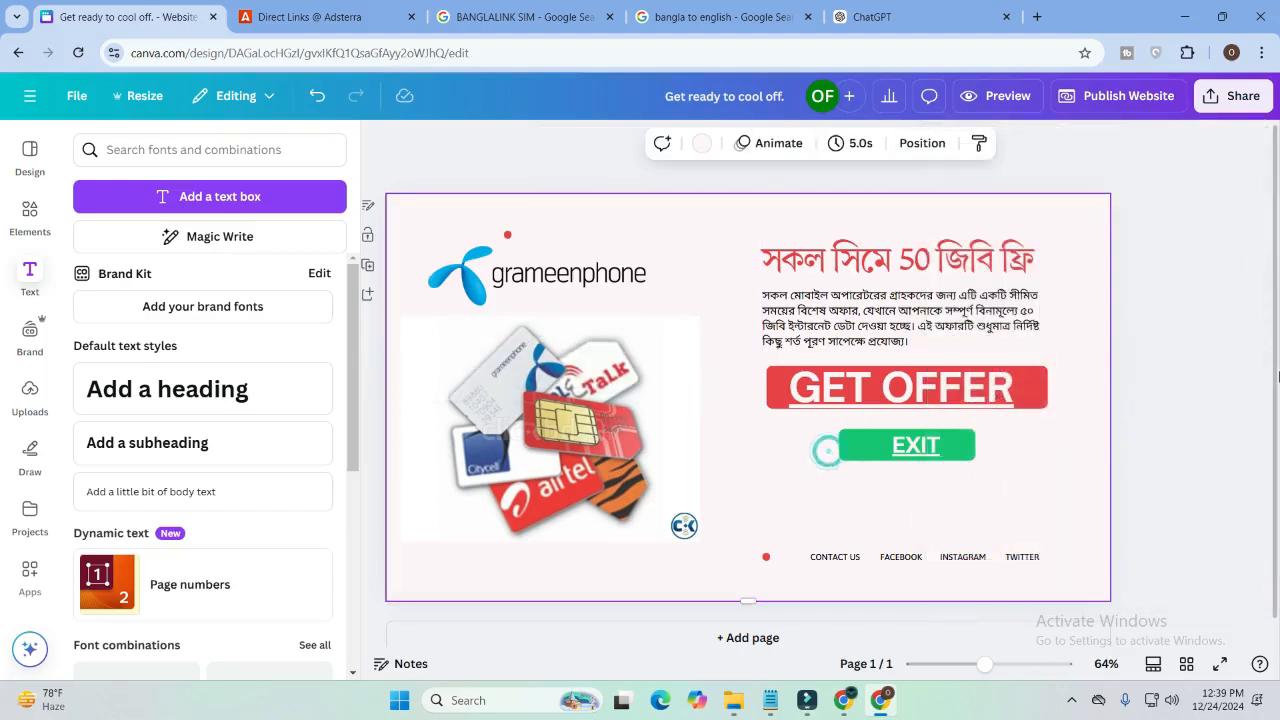
Publish the website at ruswomen.my.canva.site/get-ready-to-cool-off with Resize on mobile enabled.
left_click(1105, 96)
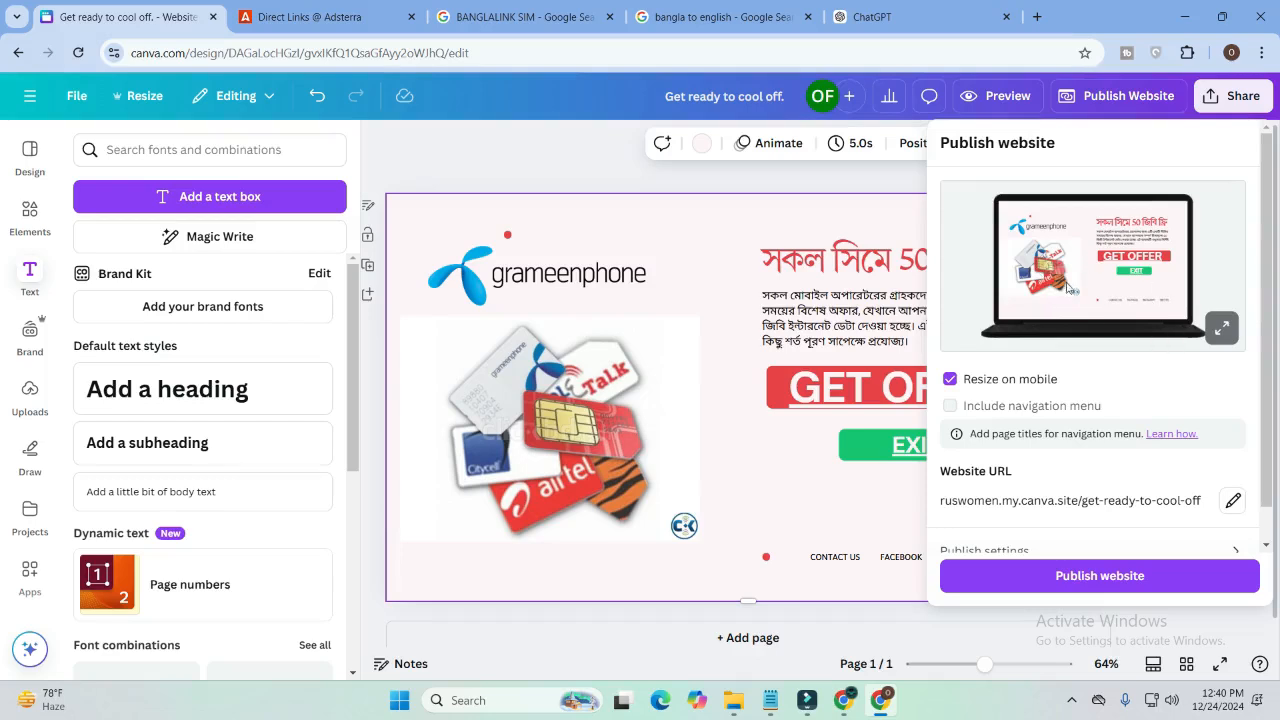
scroll(1041, 370, "down", 1)
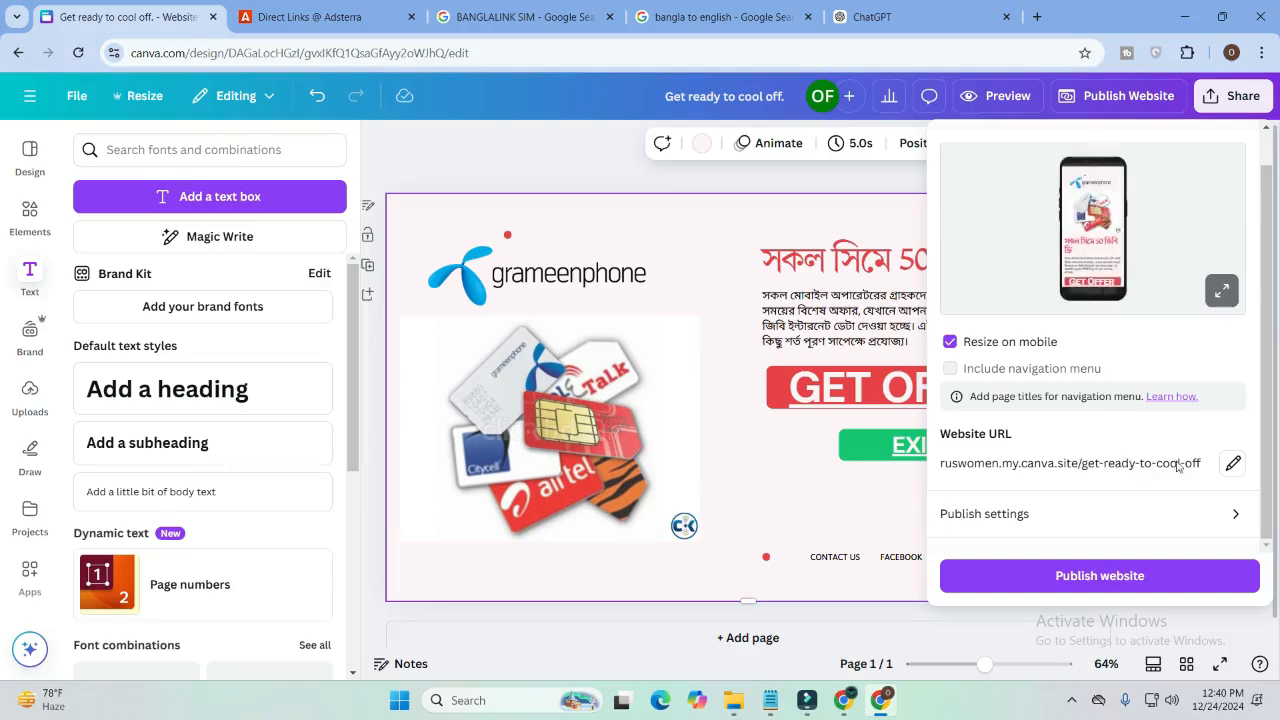
left_click(1104, 584)
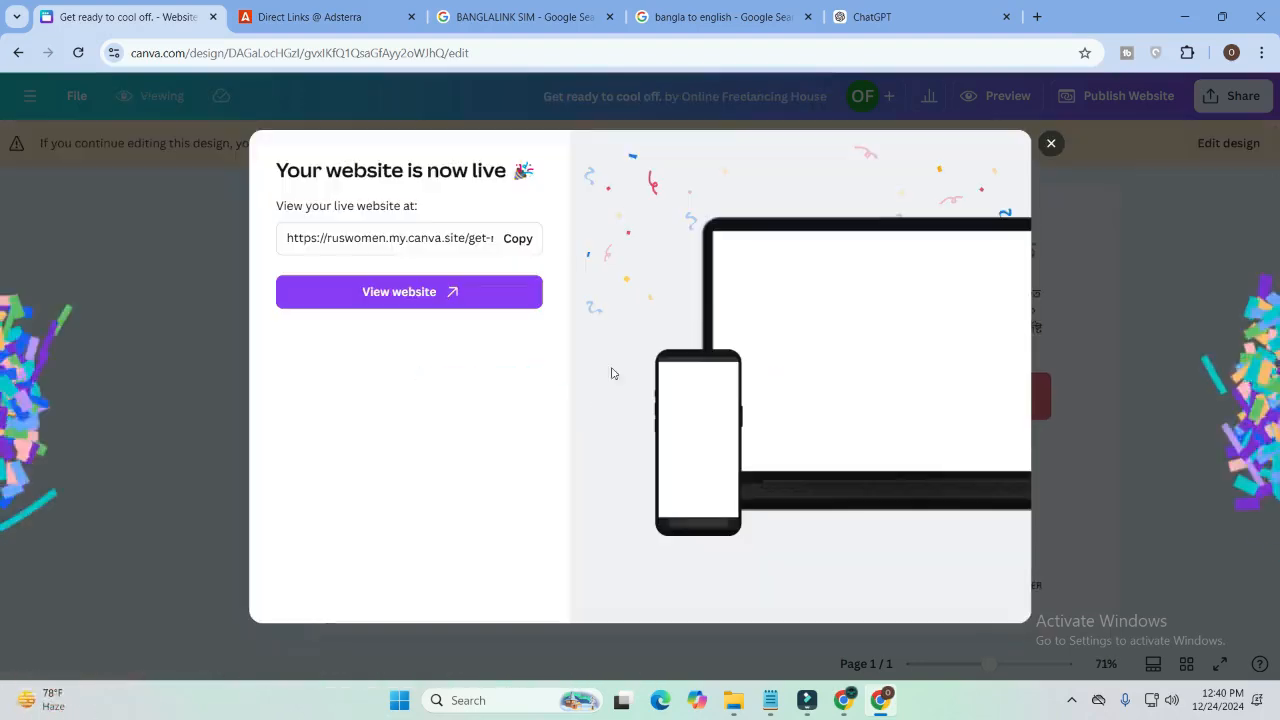
Copy the live website's URL and open it in a new browser tab.
left_click(517, 238)
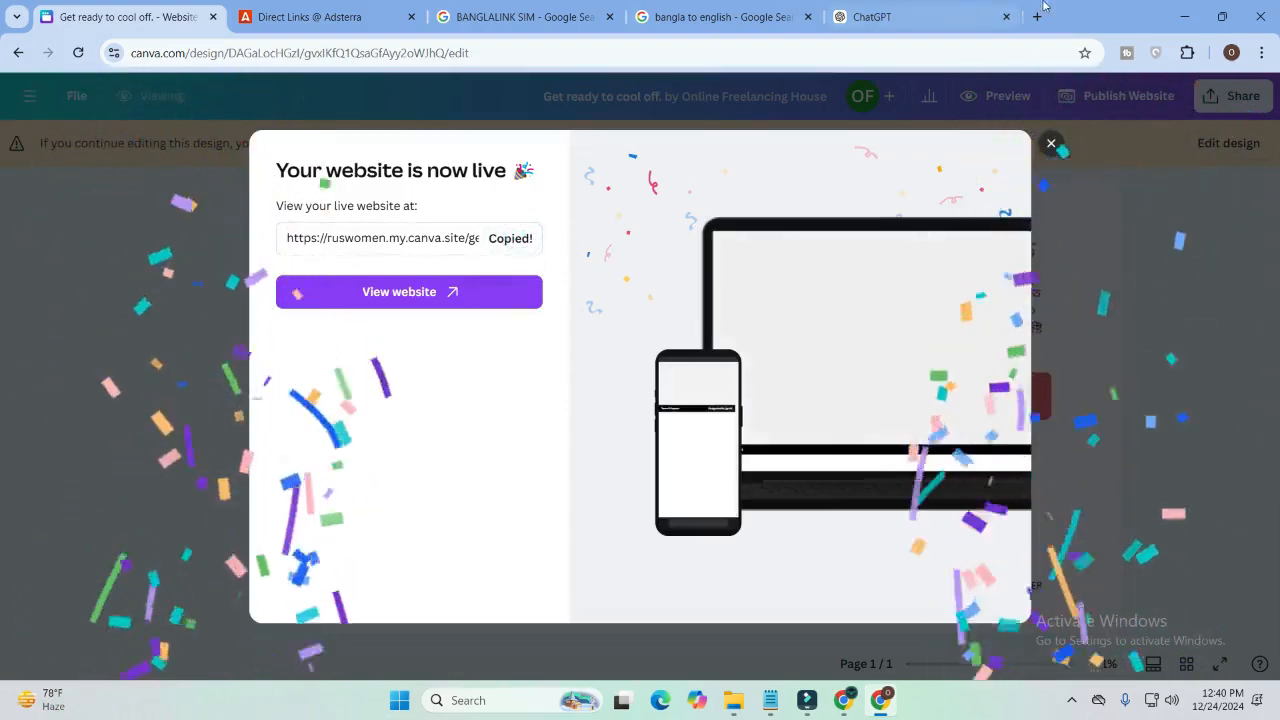
left_click(1038, 16)
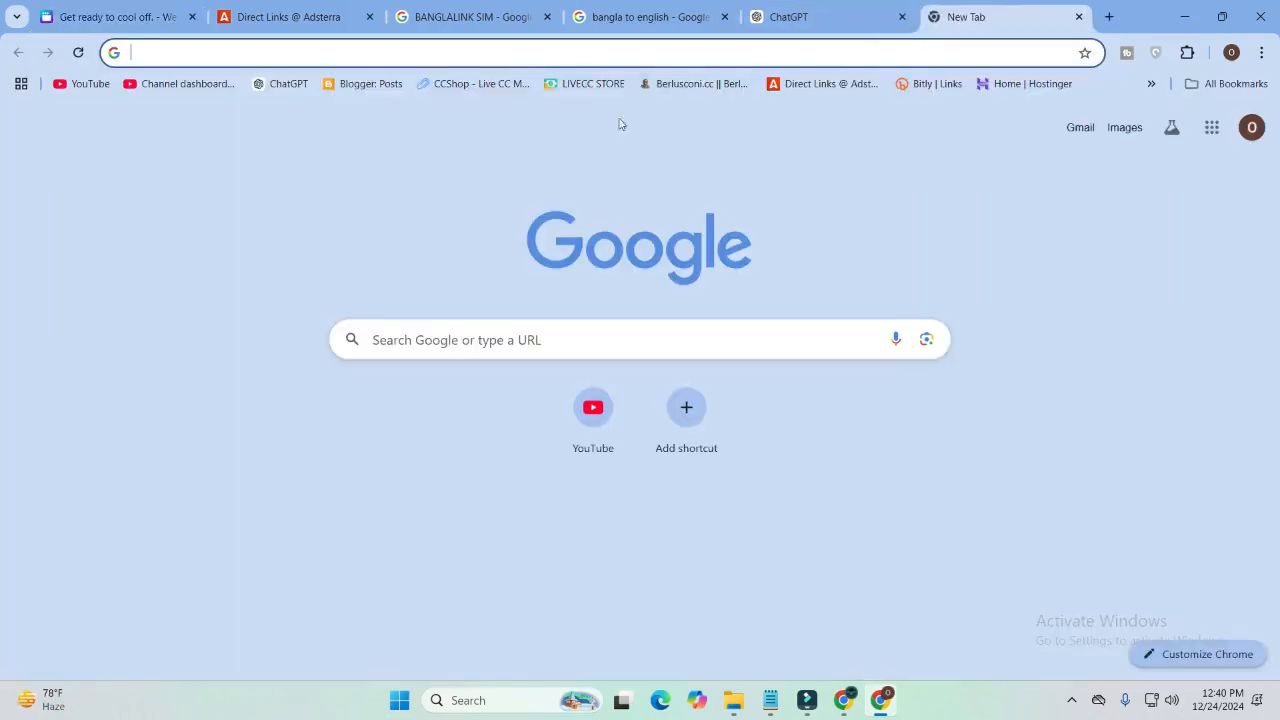
key("ctrl+v")
key("Return")
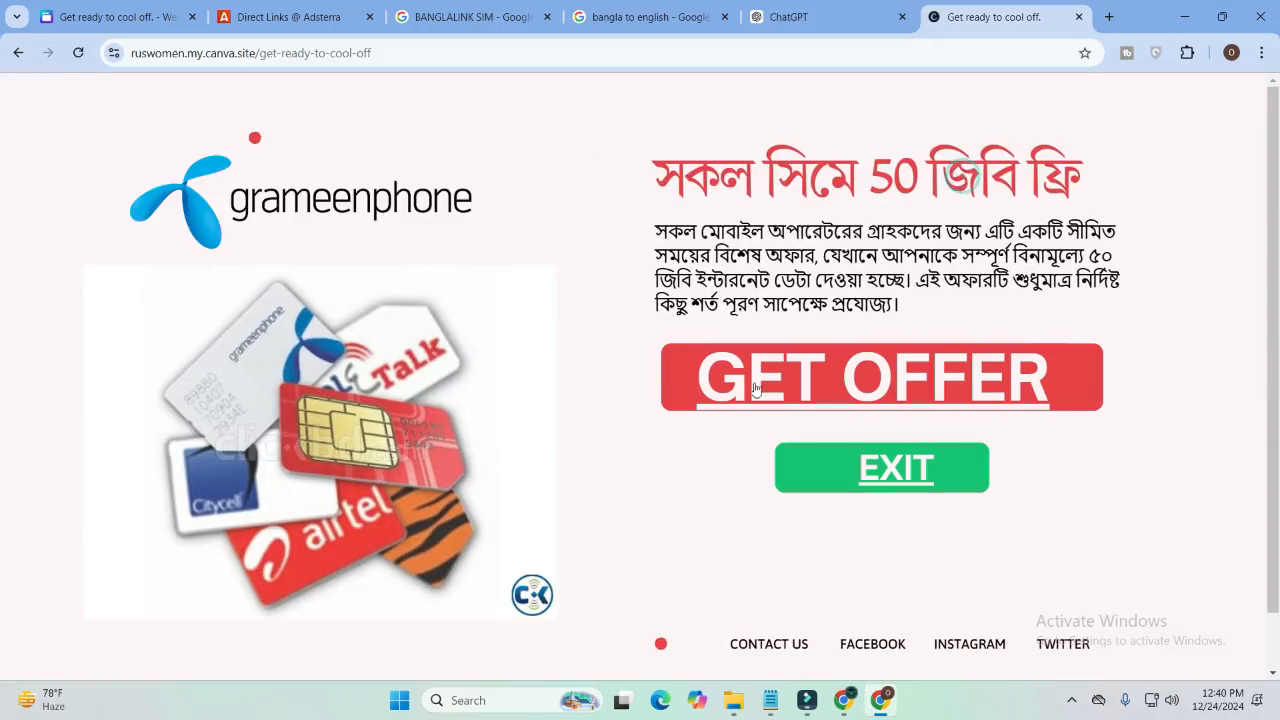
Test the GET OFFER, EXIT and SIM cards image links on the live page, closing the ad tabs.
left_click(792, 386)
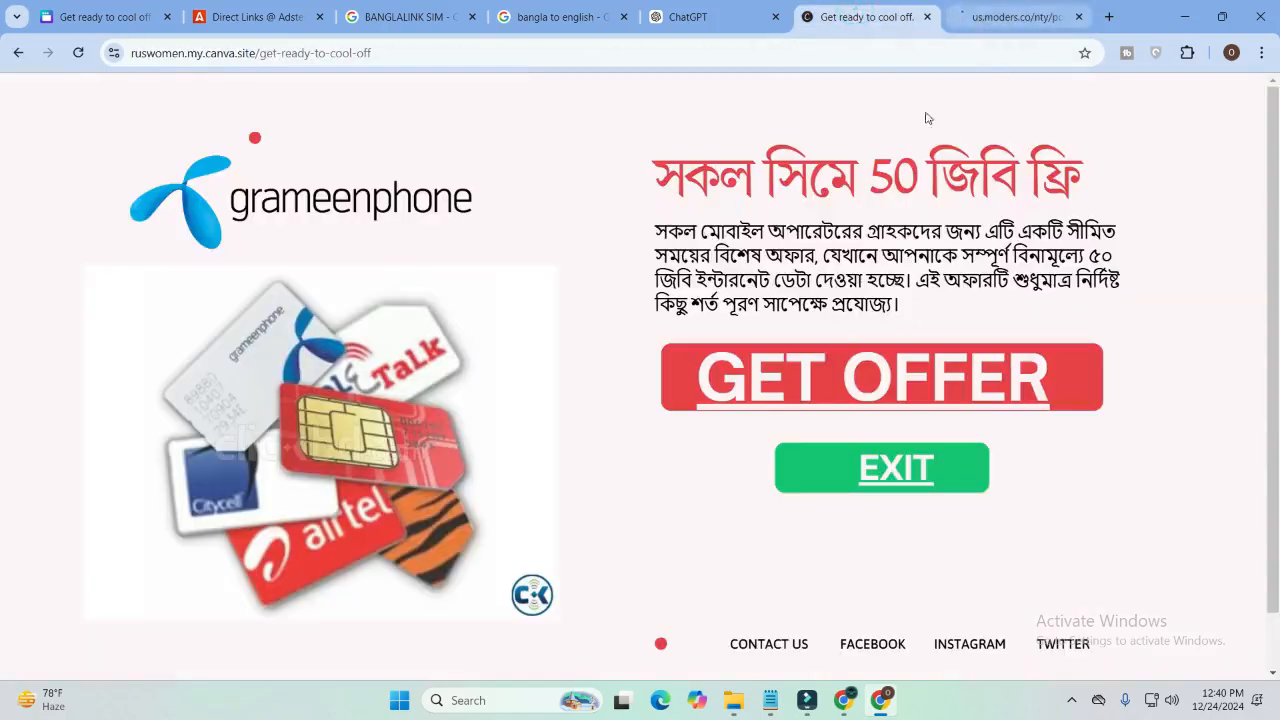
left_click(876, 478)
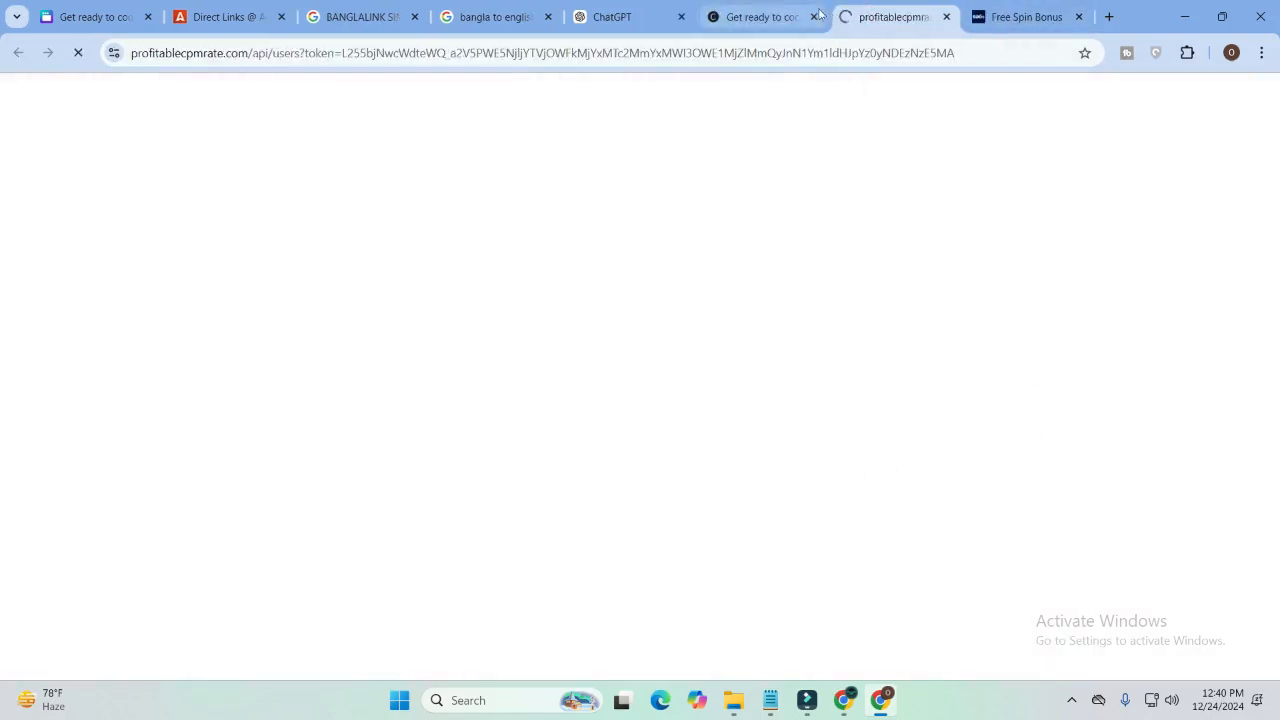
left_click(947, 17)
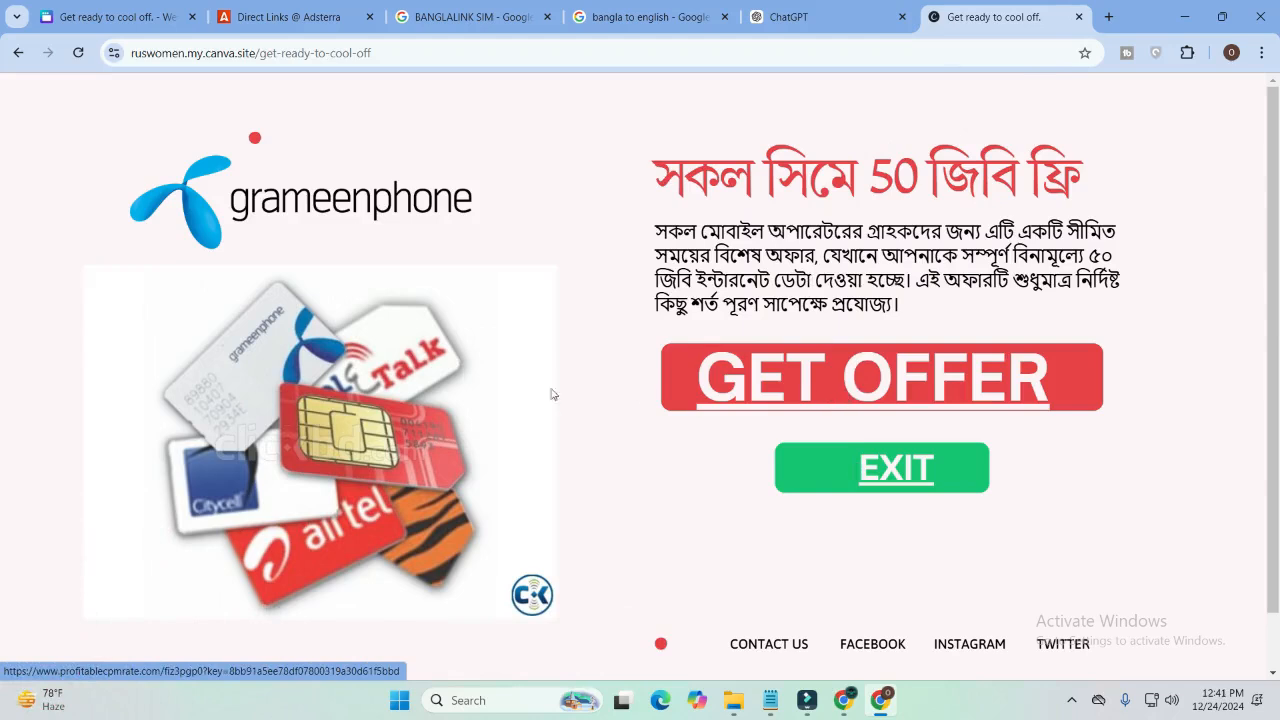
left_click(308, 348)
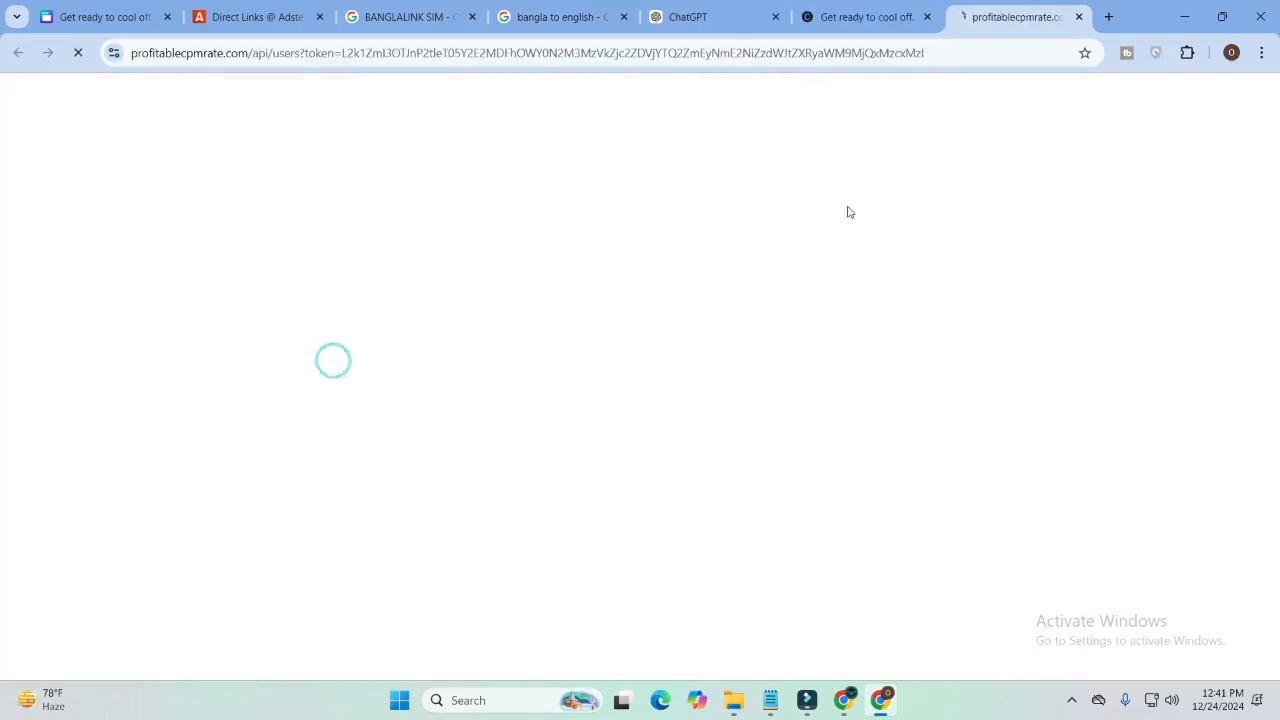
left_click(1078, 17)
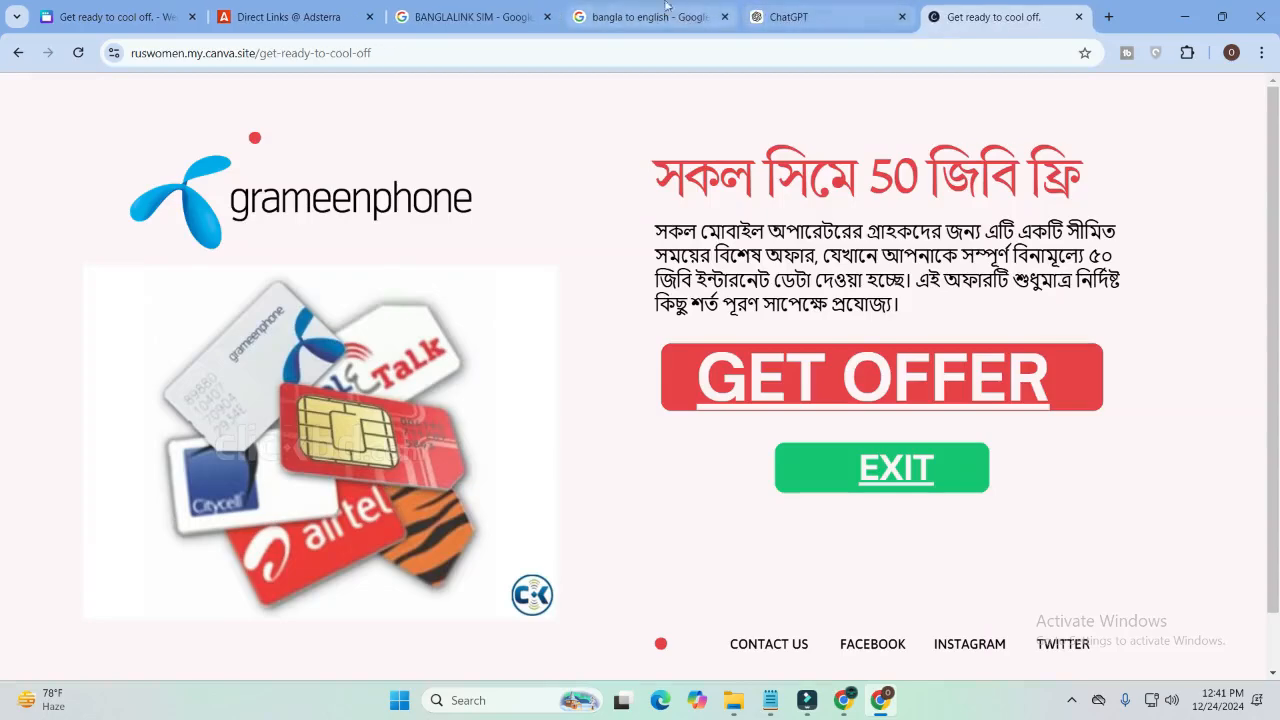
Switch back to the Canva design, dismiss the website-live dialog along with the extra ad tab, and resume editing.
left_click(133, 7)
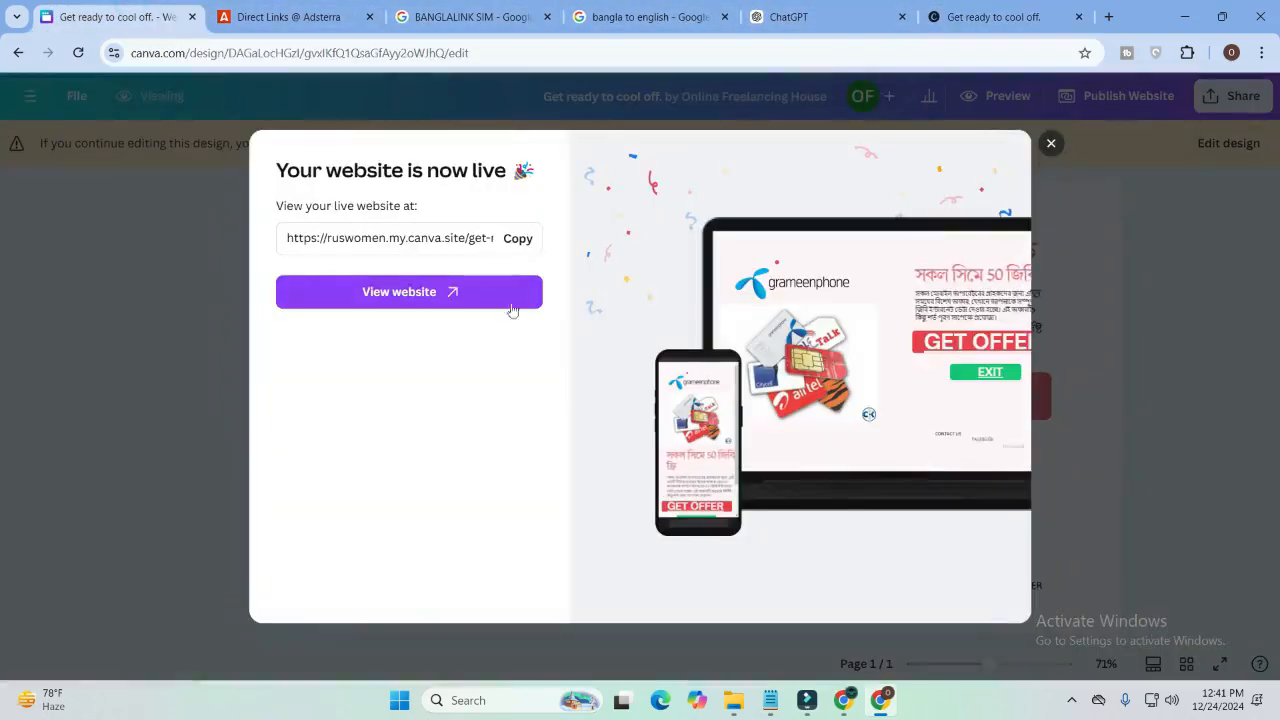
left_click(1052, 141)
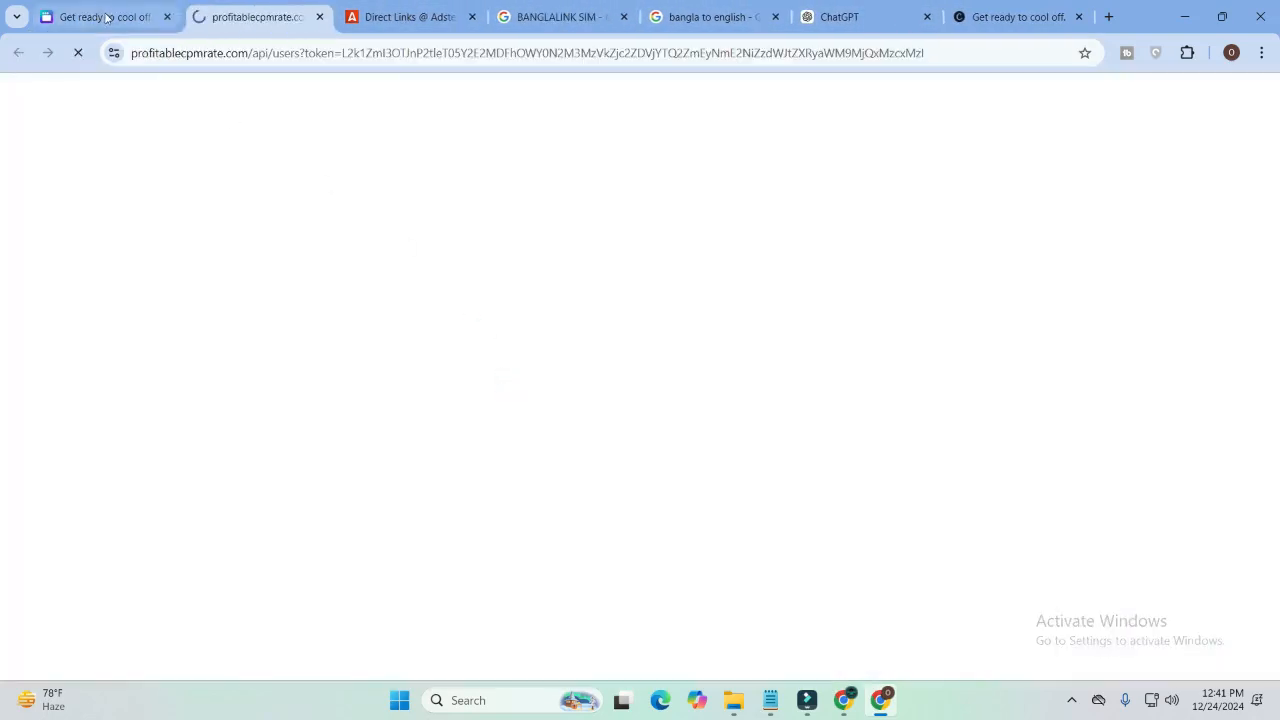
left_click(105, 17)
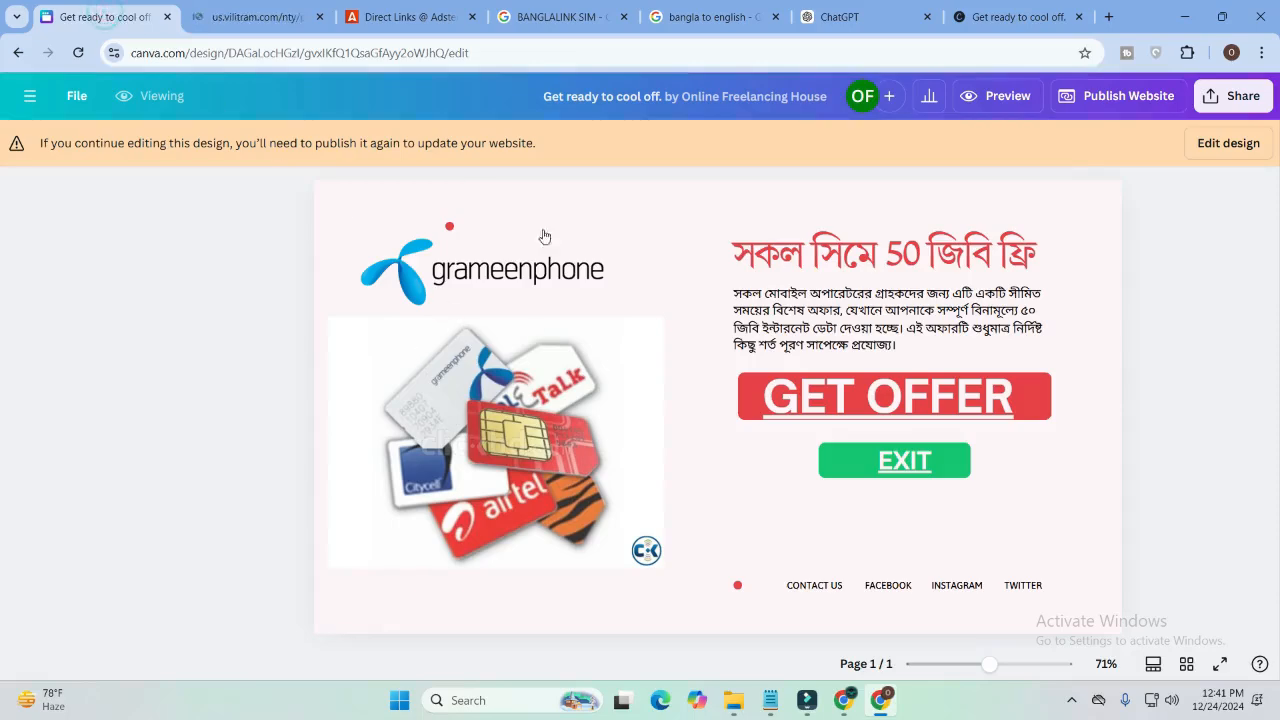
left_click(320, 17)
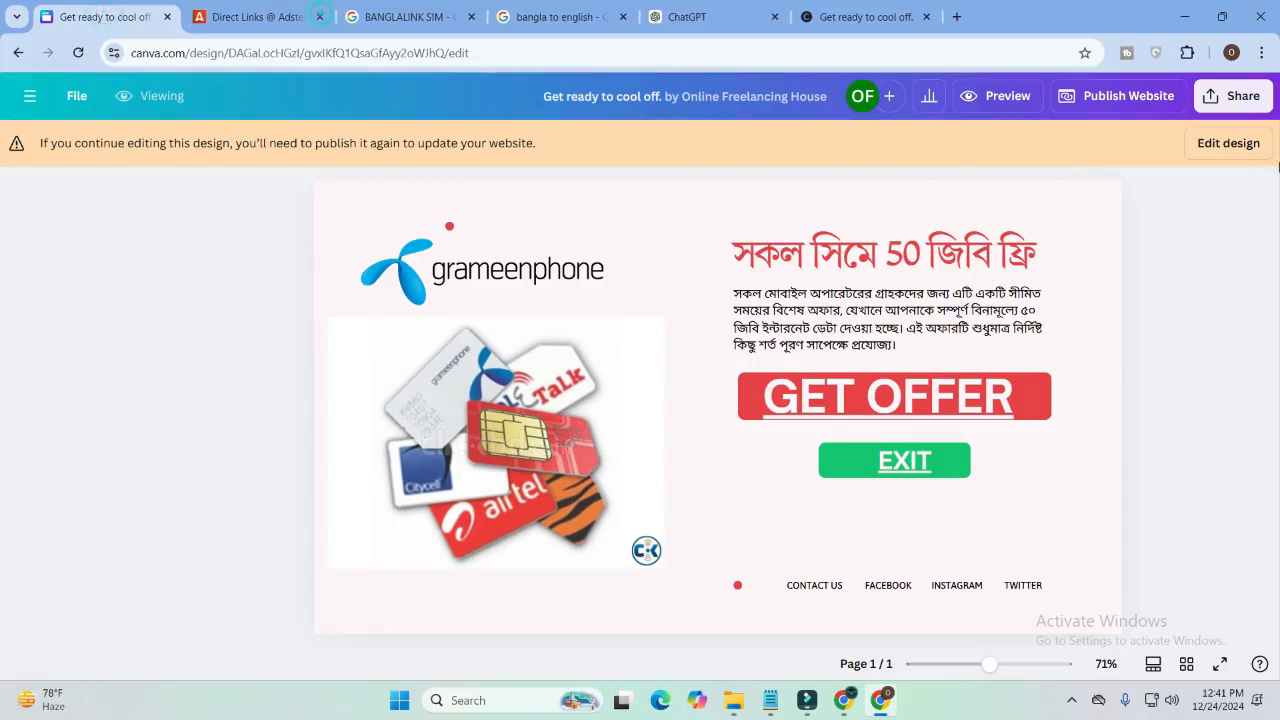
left_click(1228, 143)
Check the link assigned to the SIM cards image, keep it as it is, and deselect the image.
left_click(573, 441)
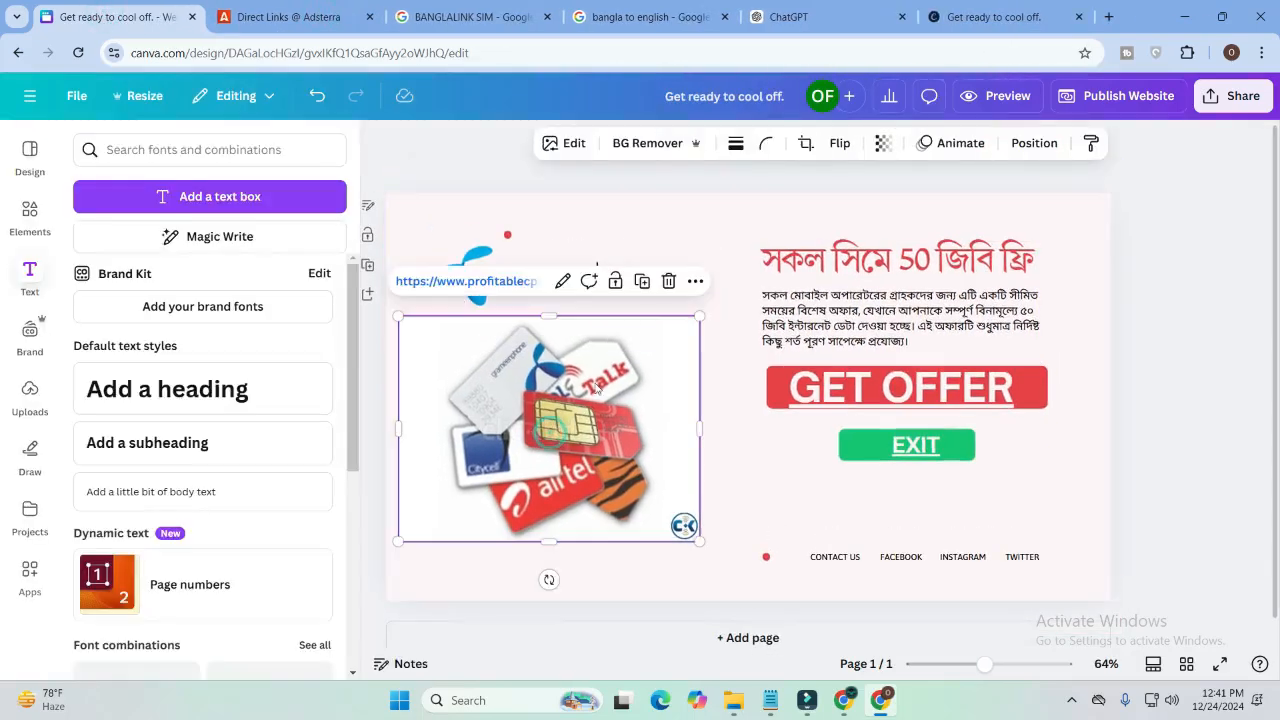
right_click(614, 420)
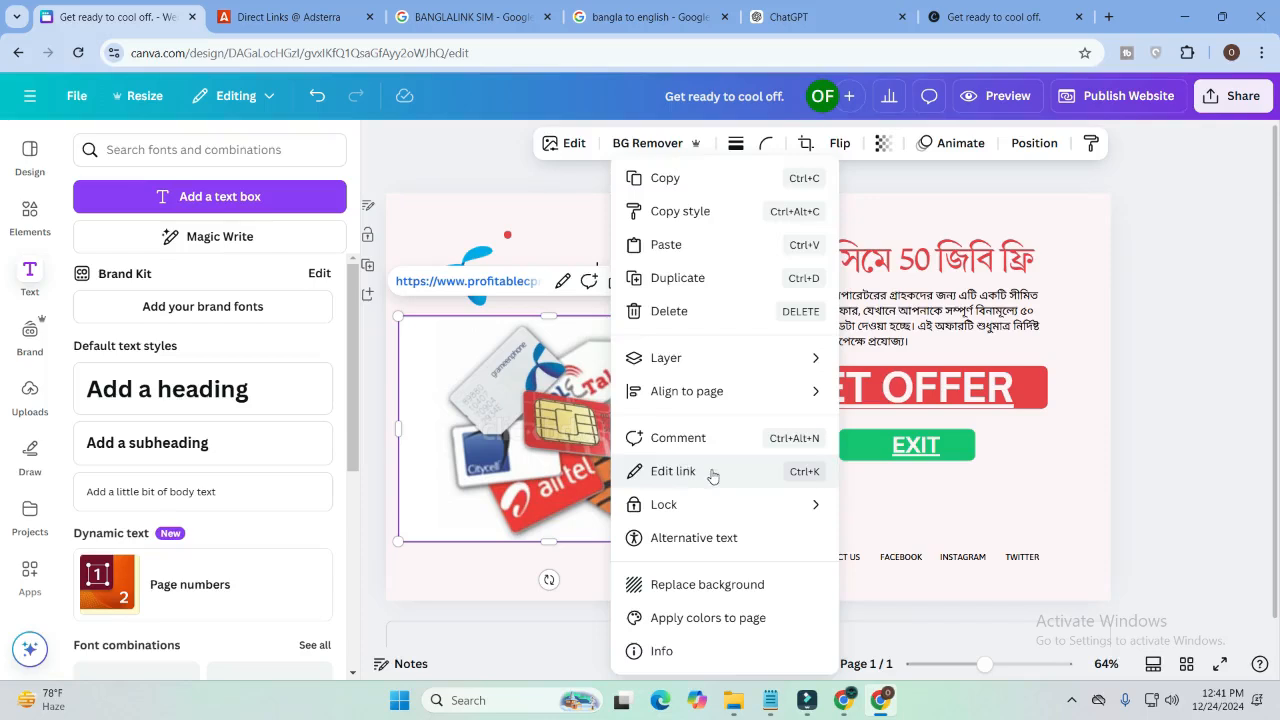
left_click(712, 473)
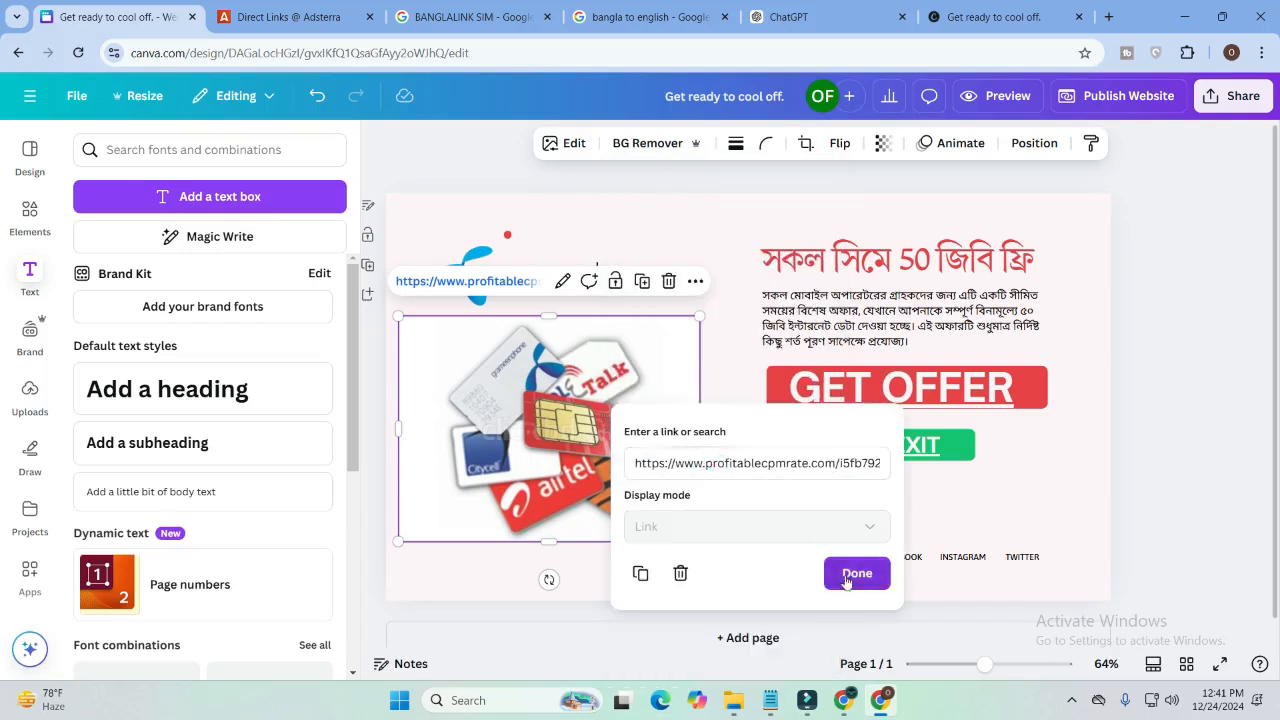
left_click(876, 574)
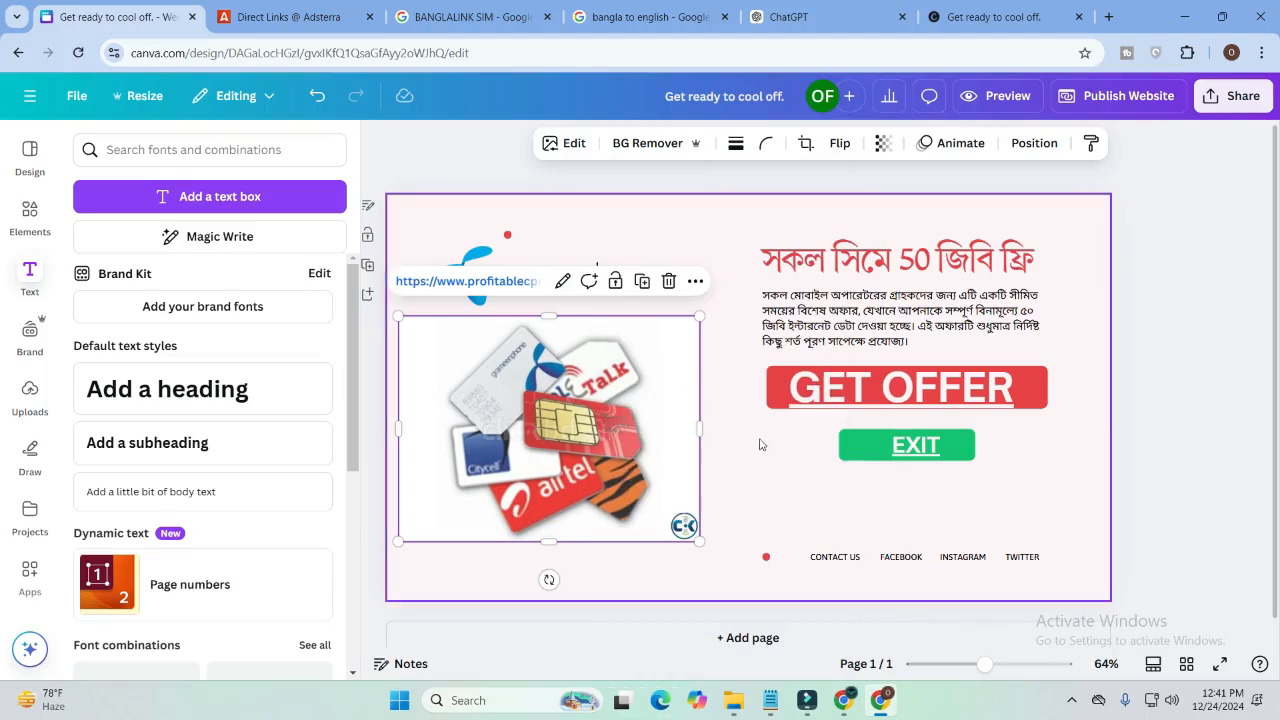
left_click(463, 150)
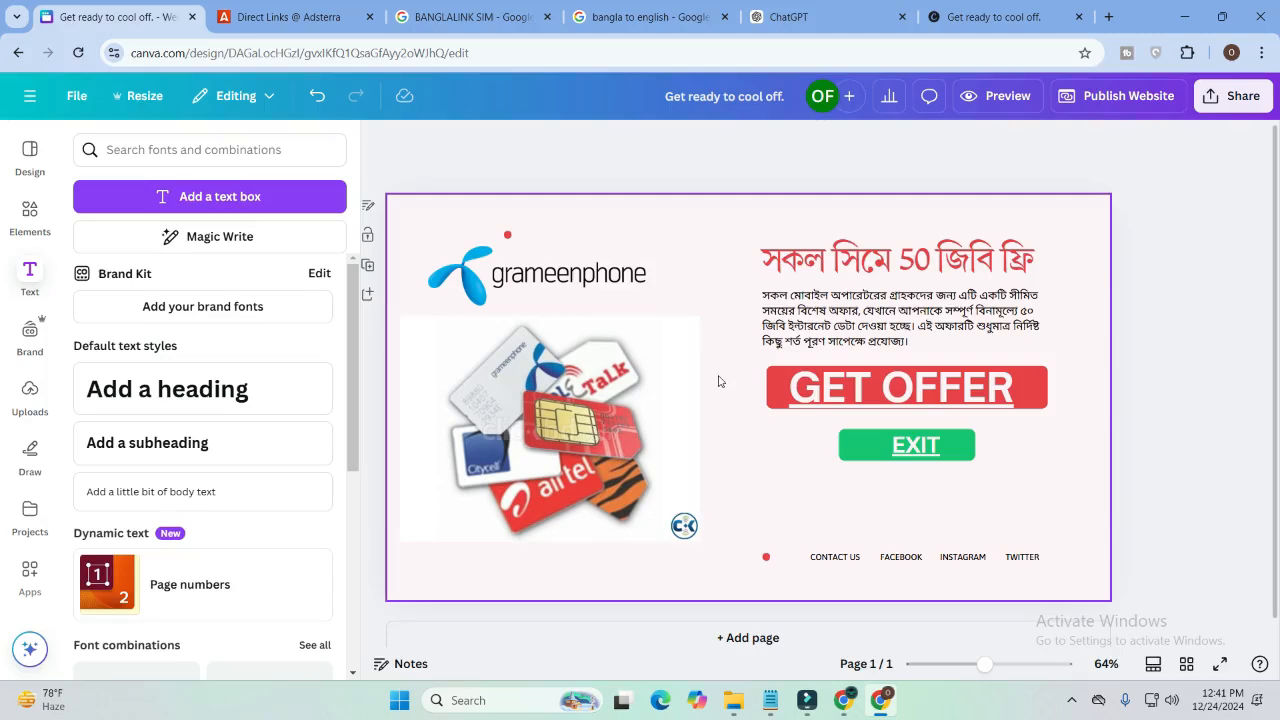
scroll(718, 381, "down", 1)
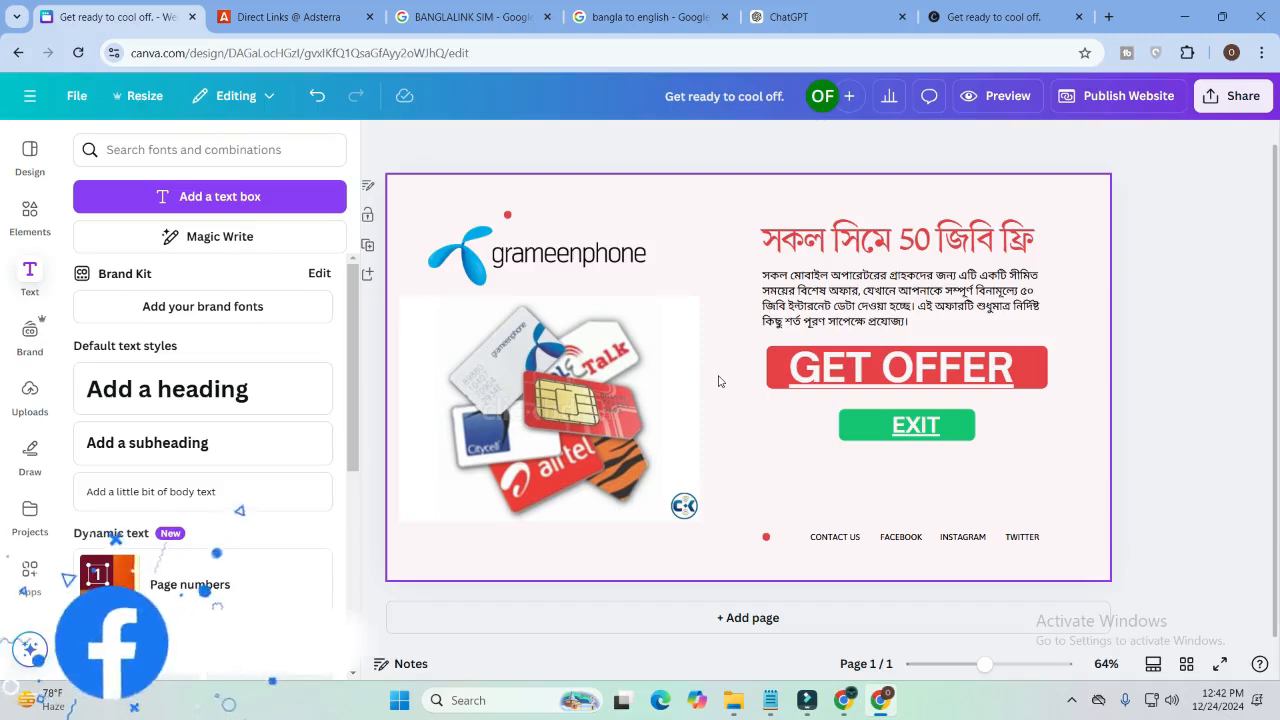
Switch to the Adsterra Direct Links page and review its monetization tips and the list of direct links.
left_click(280, 17)
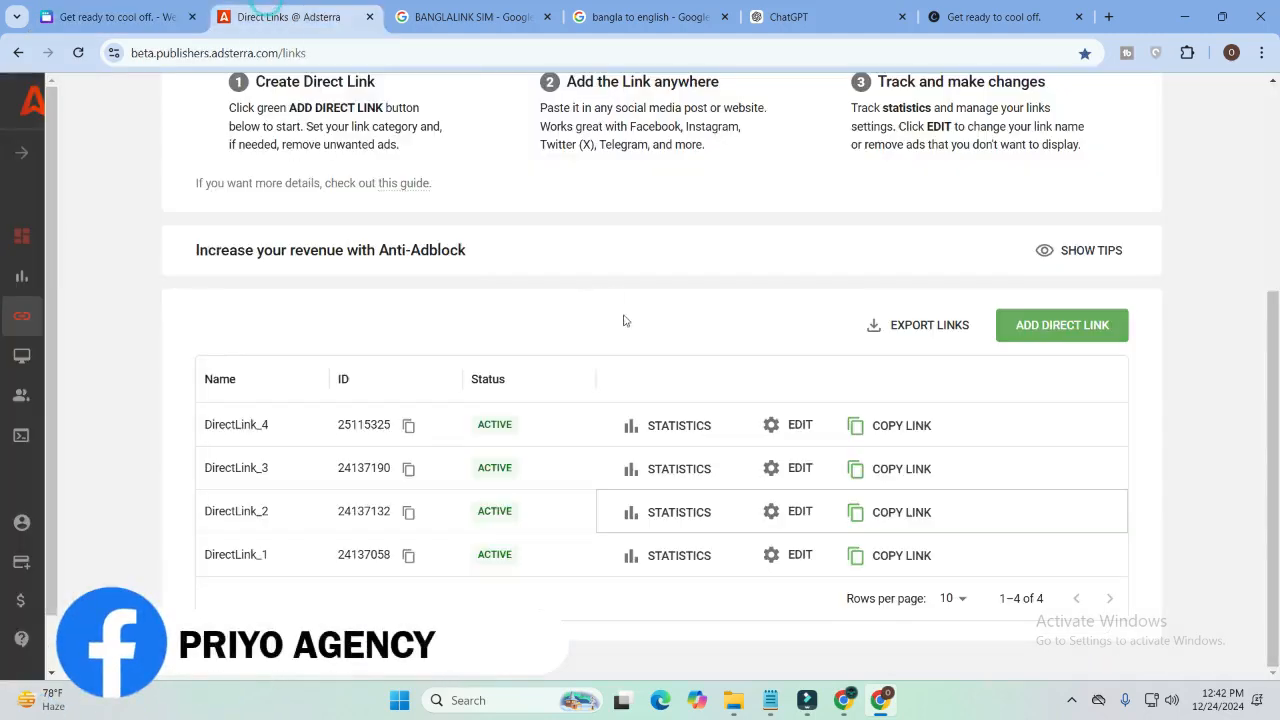
scroll(672, 332, "up", 2)
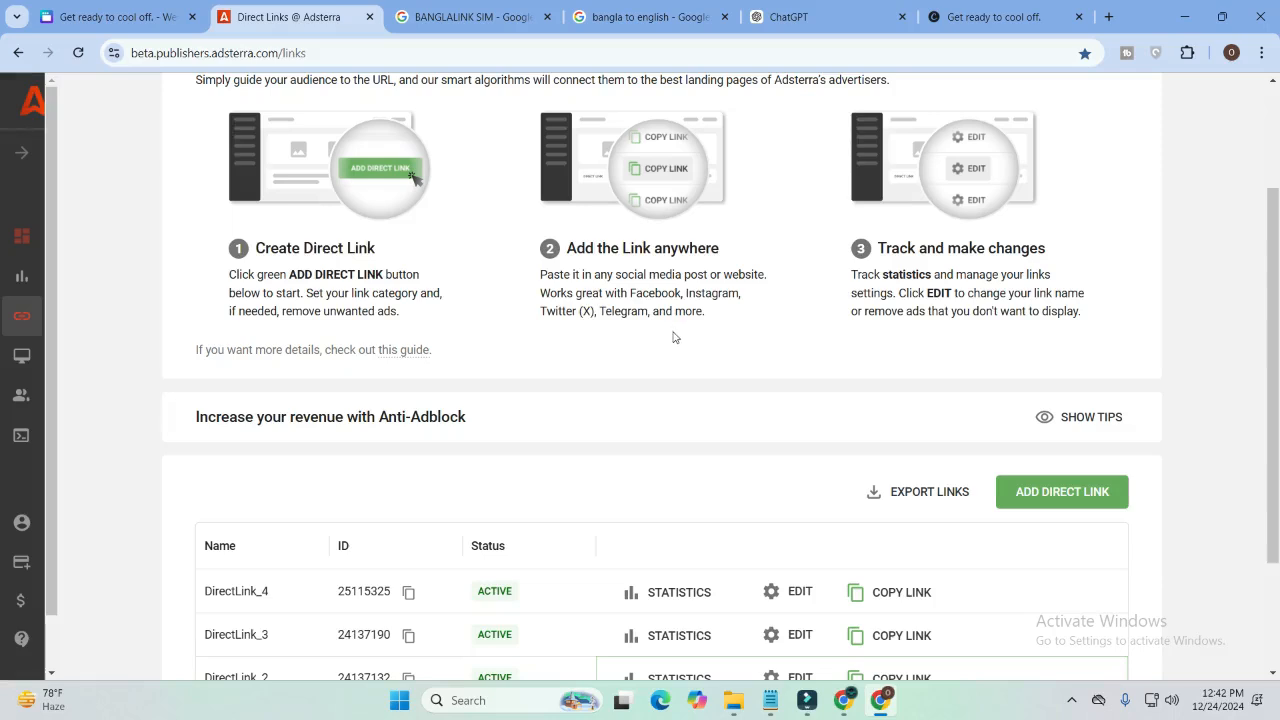
scroll(674, 337, "up", 2)
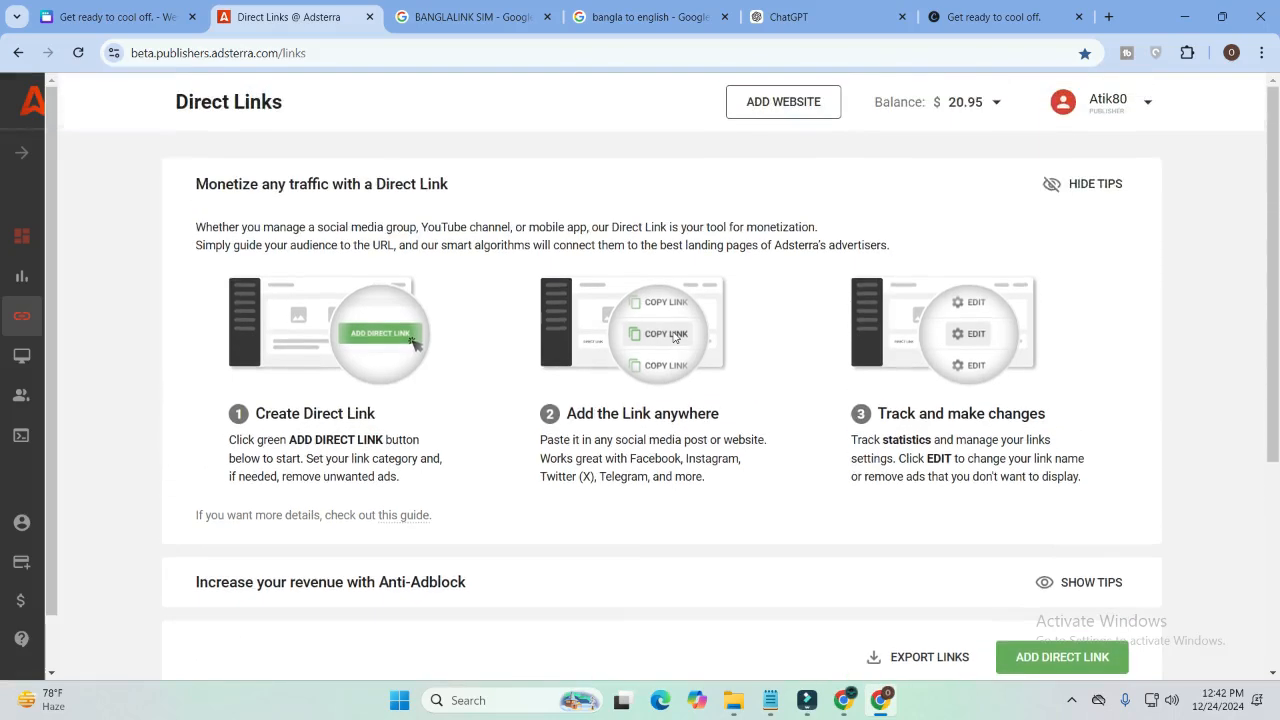
scroll(674, 337, "down", 4)
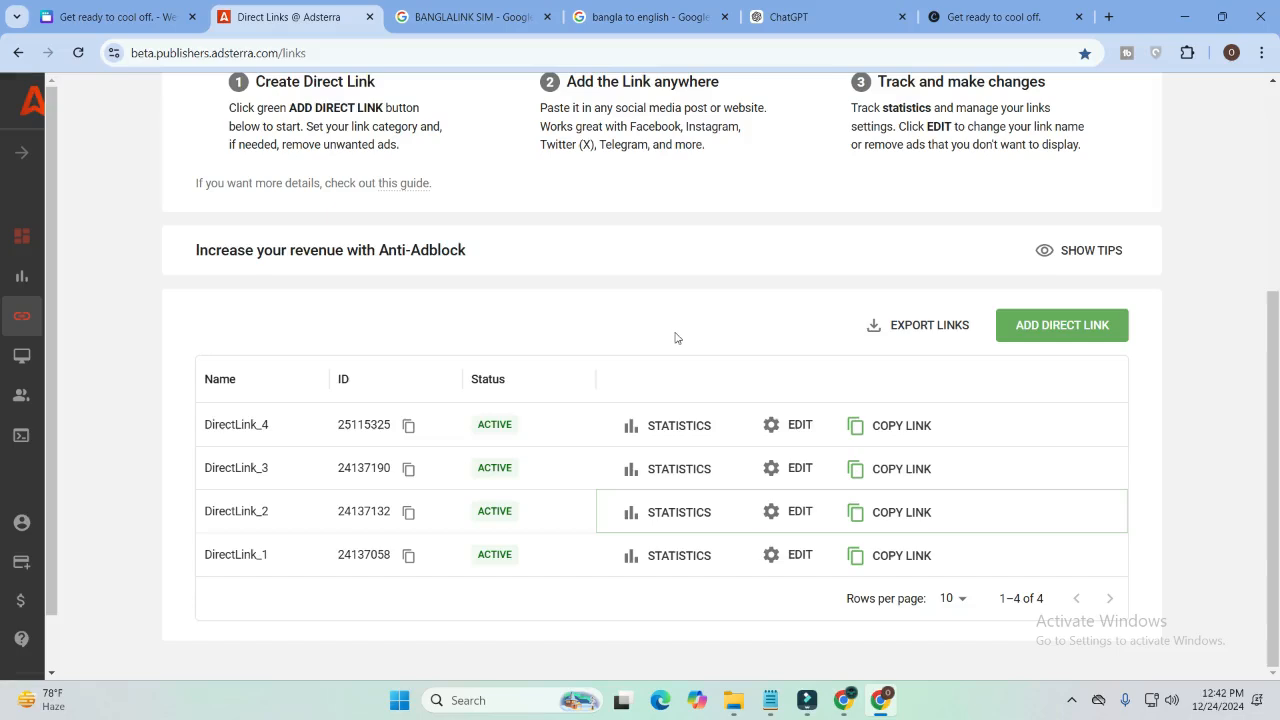
scroll(675, 338, "up", 3)
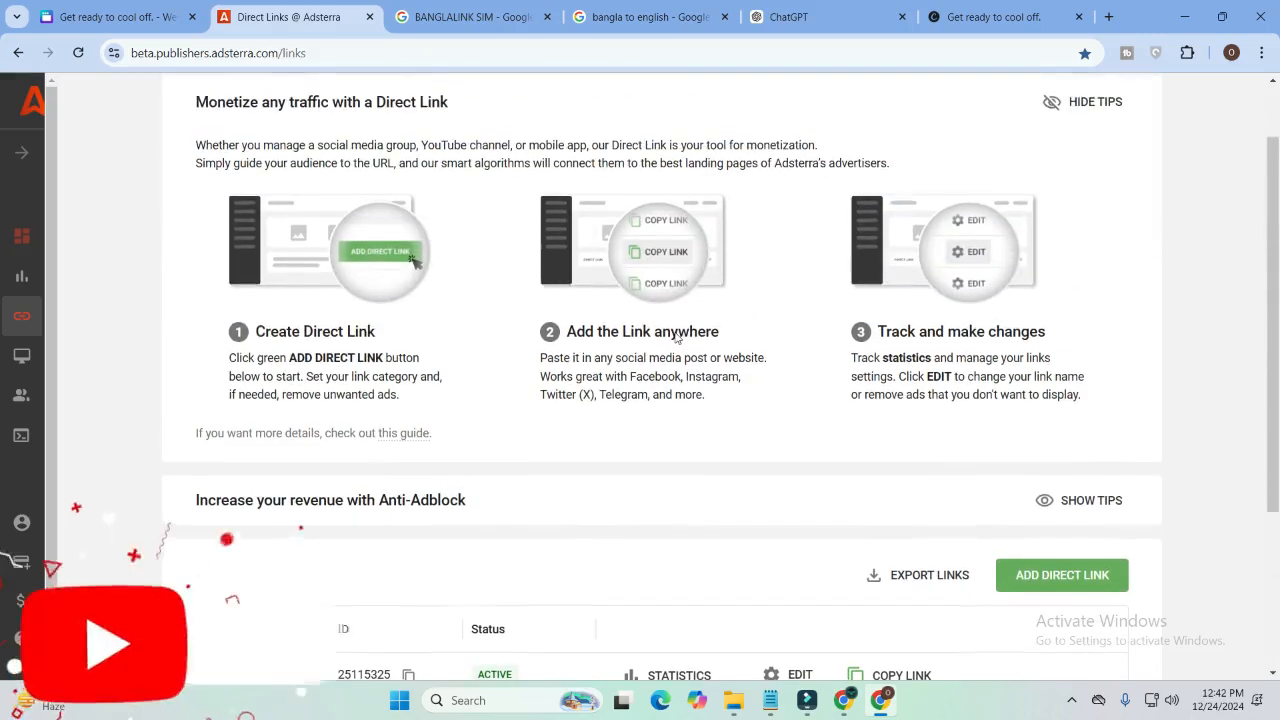
scroll(837, 385, "up", 1)
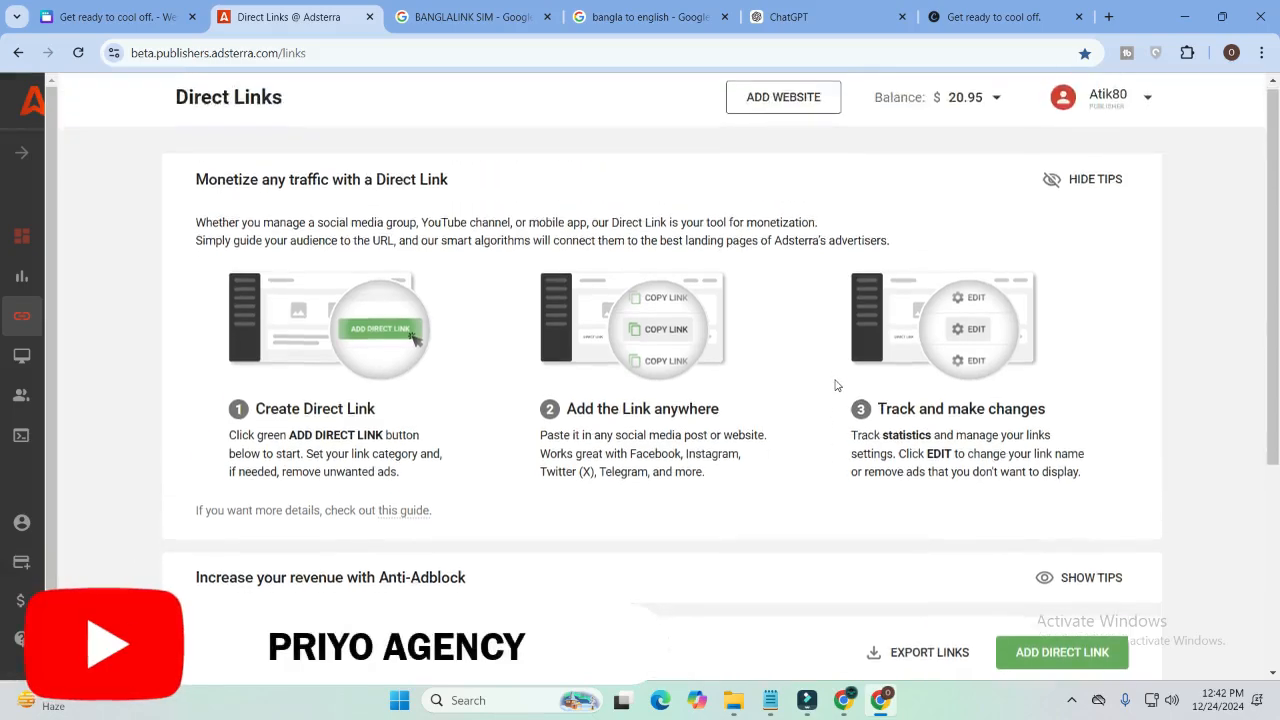
scroll(837, 385, "down", 4)
scroll(838, 385, "up", 3)
scroll(837, 385, "up", 1)
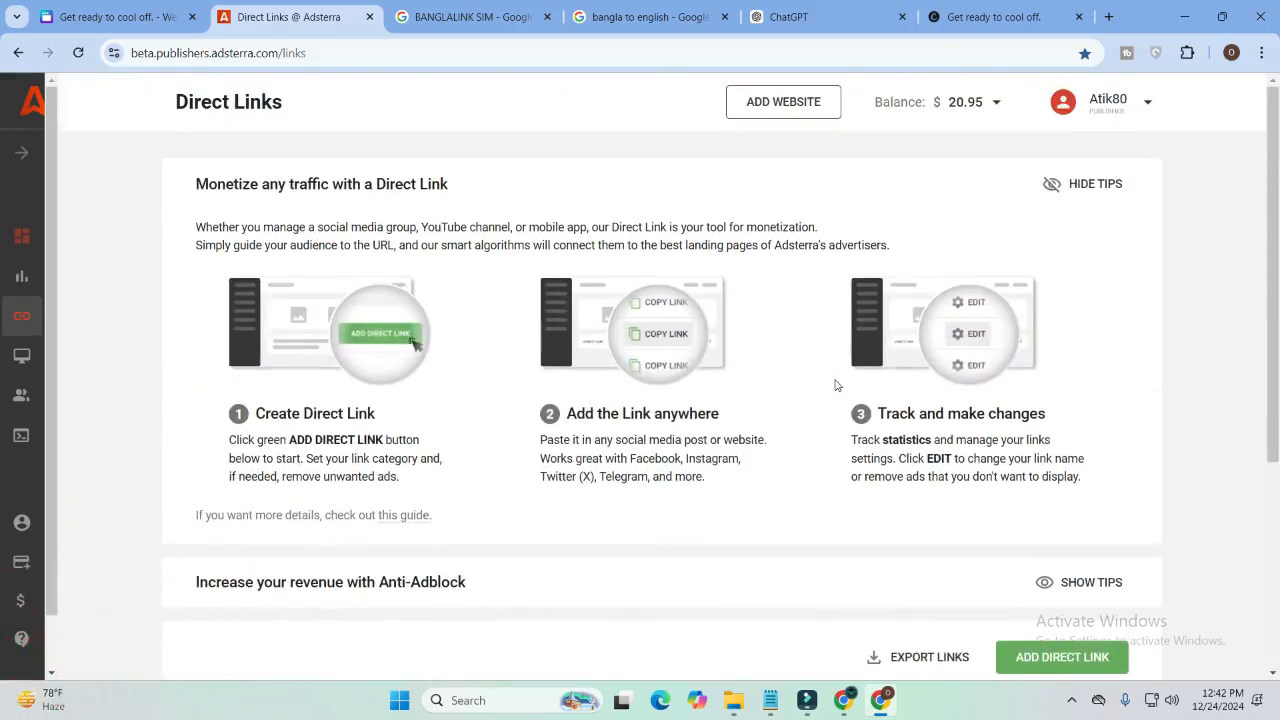
scroll(837, 385, "down", 2)
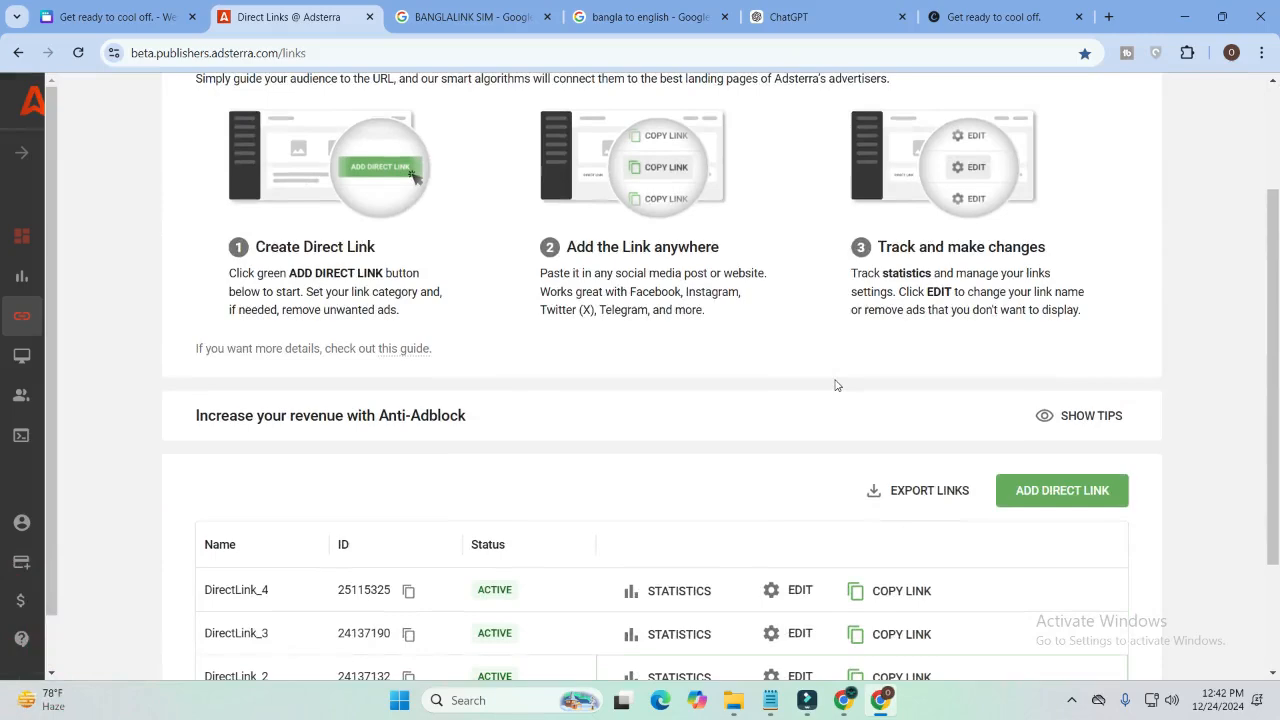